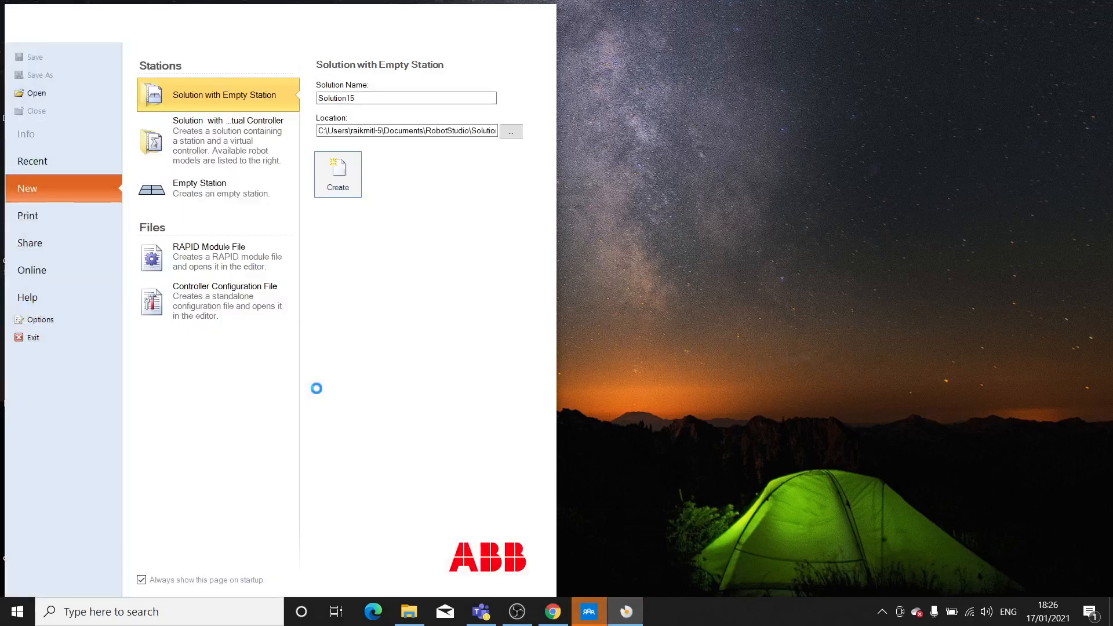
- Create a solution with a station and a virtual controller for the robot model IRB 1200 5kg 0.9m
click(334, 13)
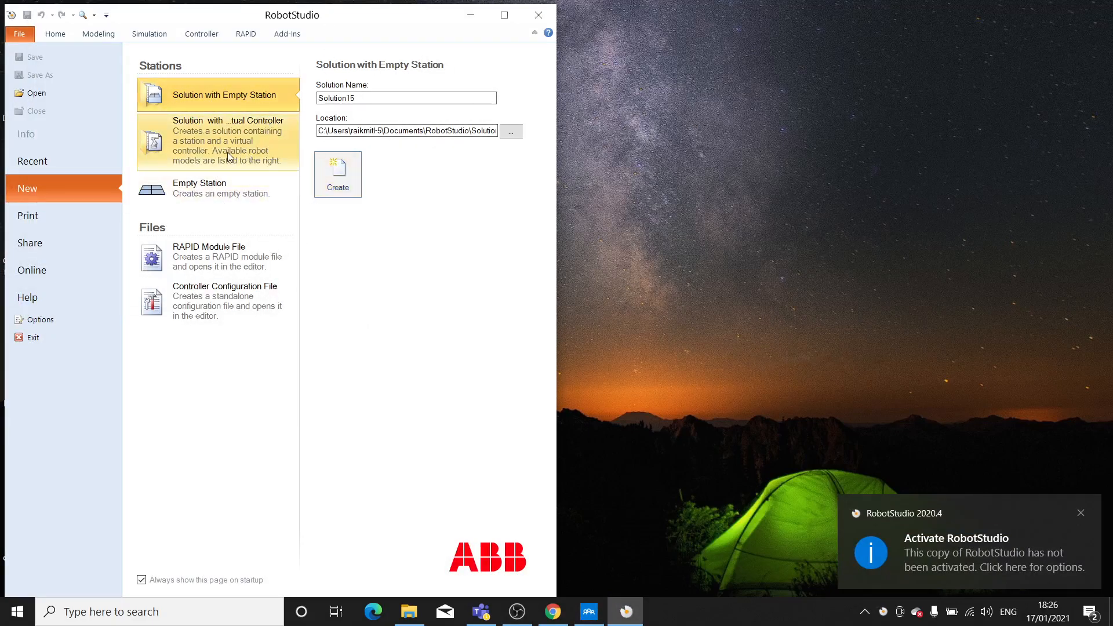
click(215, 146)
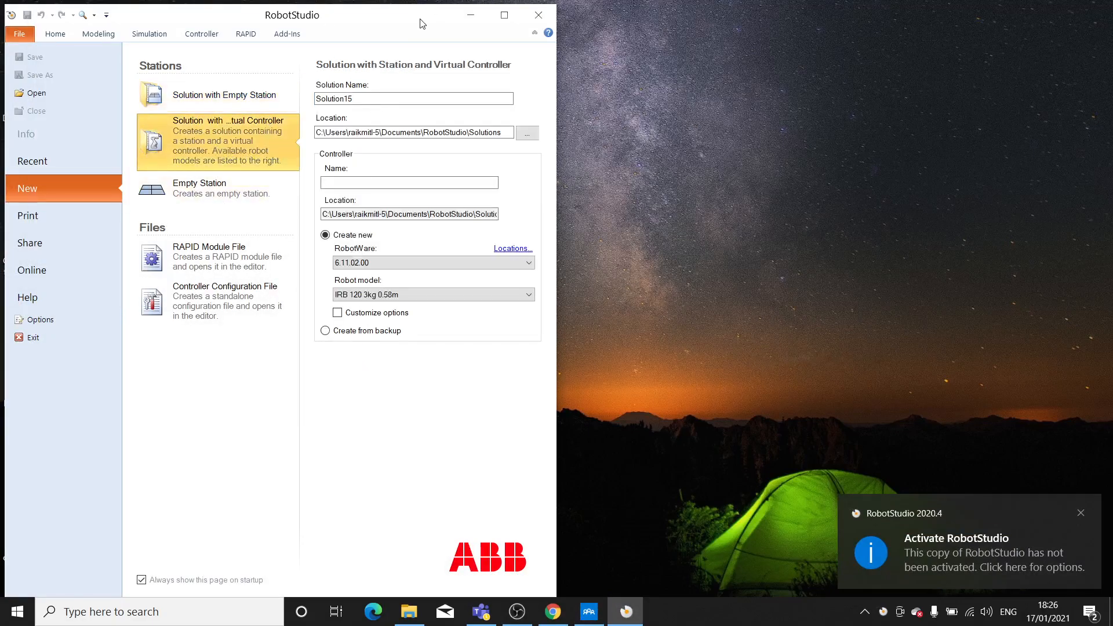
double_click(423, 23)
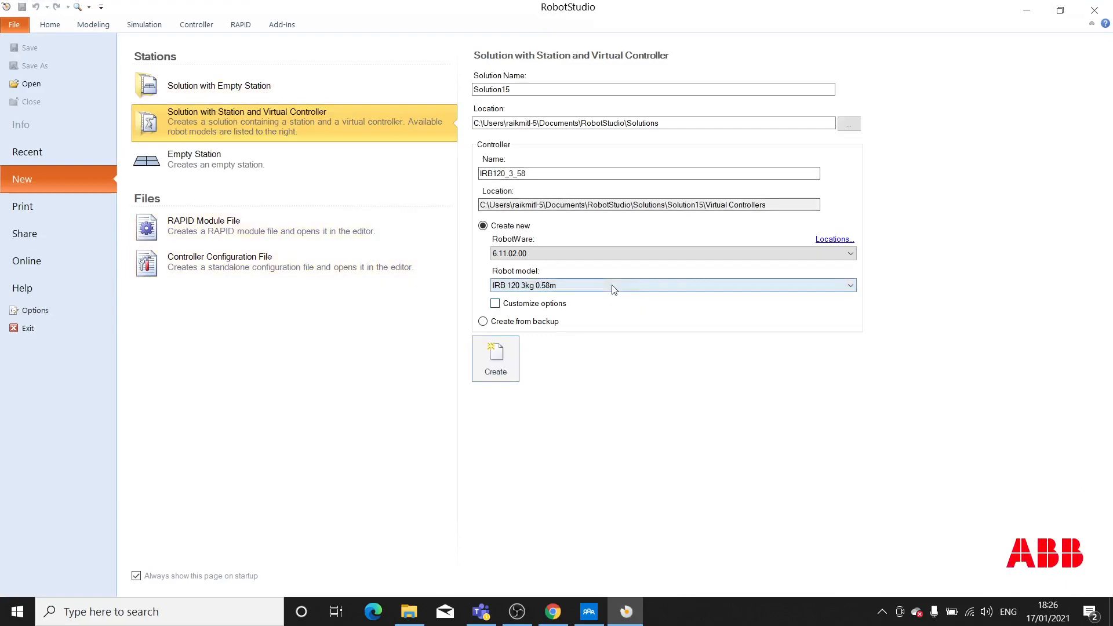
click(614, 290)
scroll(535, 442, down, 4)
scroll(535, 442, down, 4)
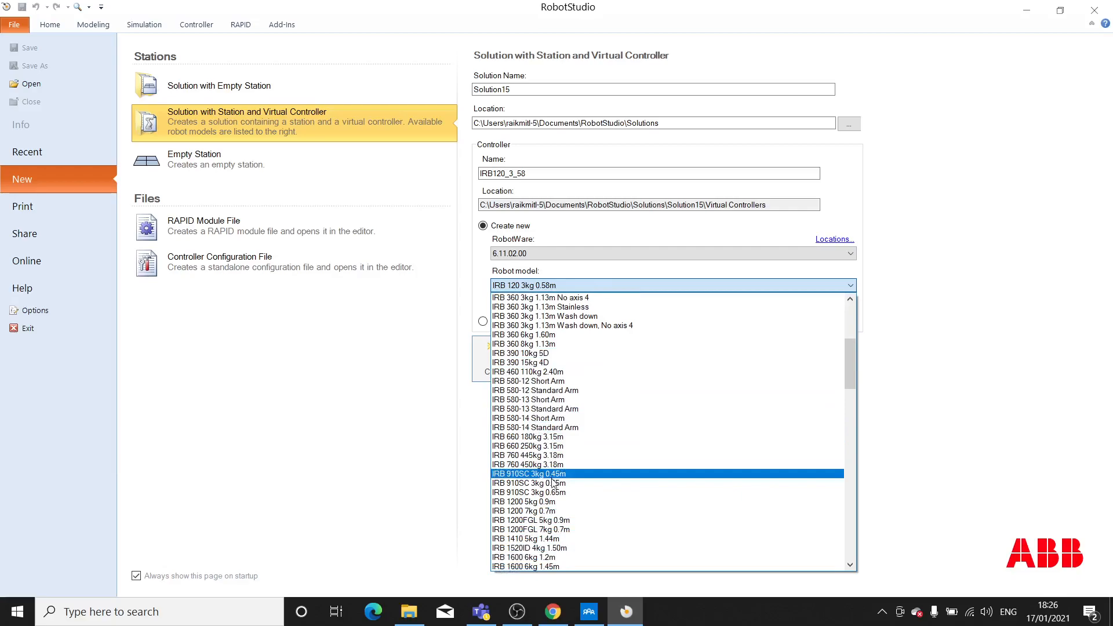
click(532, 502)
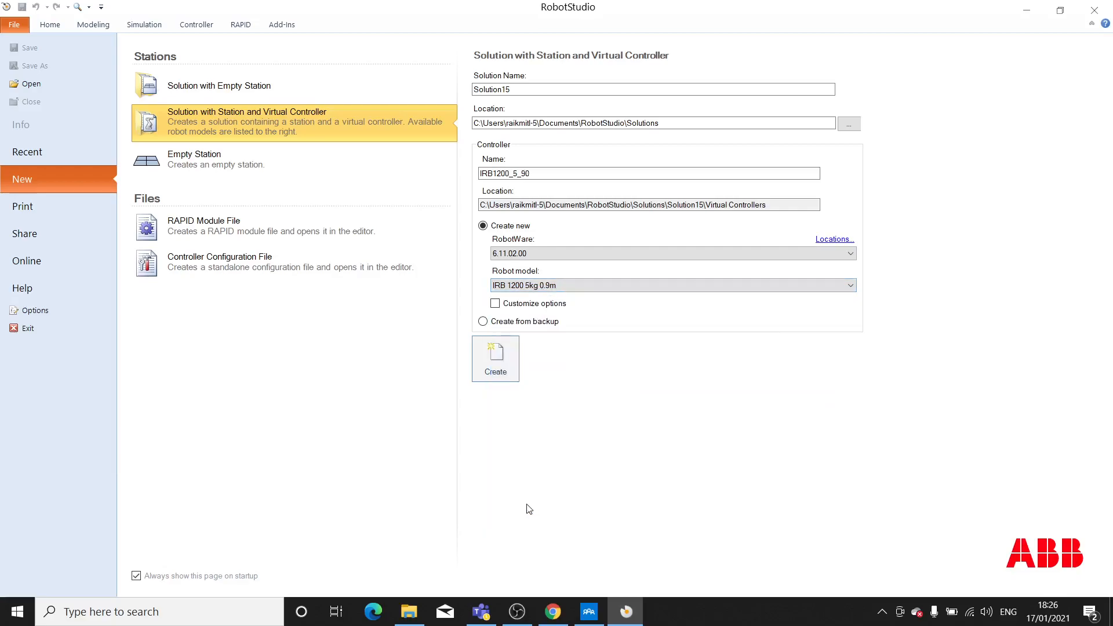
click(496, 360)
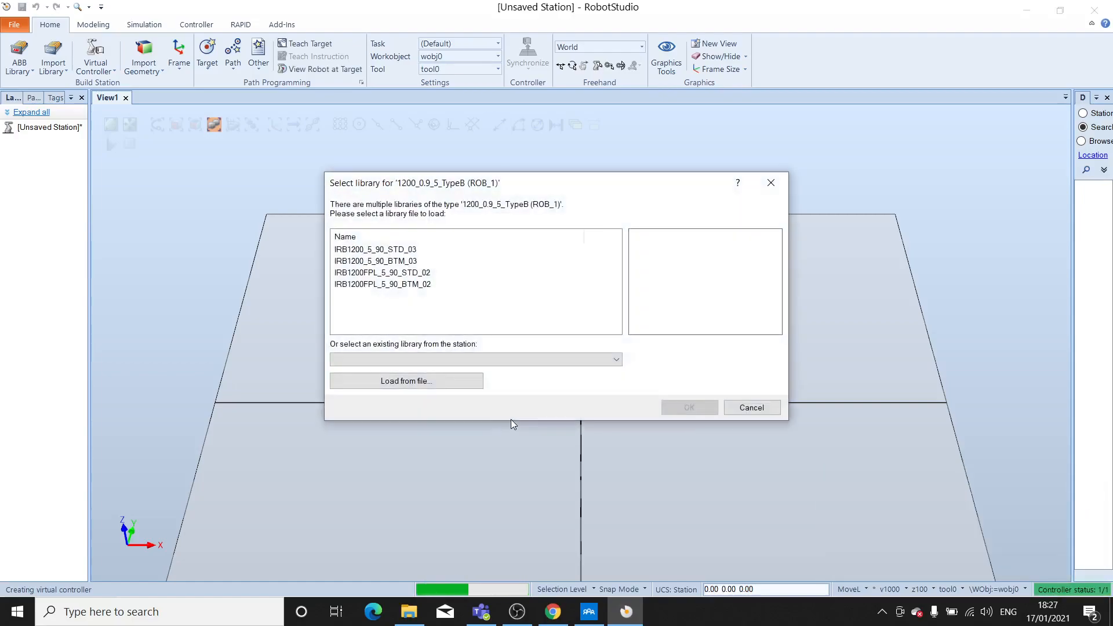
- Load the IRB1200_5_90_STD_03 library for the robot and view it at an angle in the station
click(363, 249)
click(677, 411)
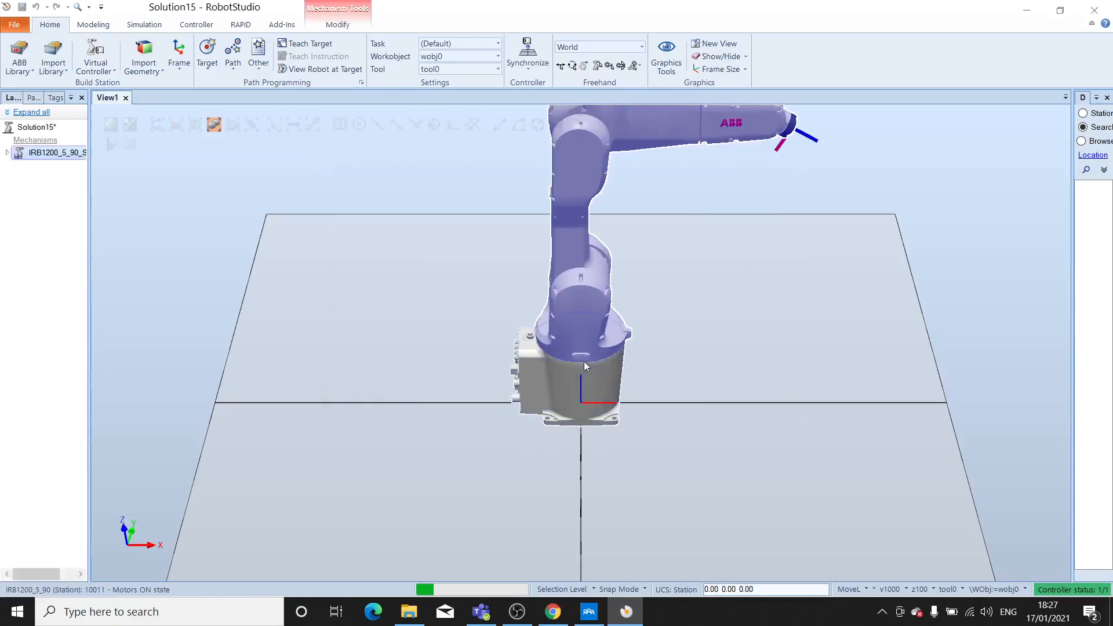
scroll(676, 322, down, 2)
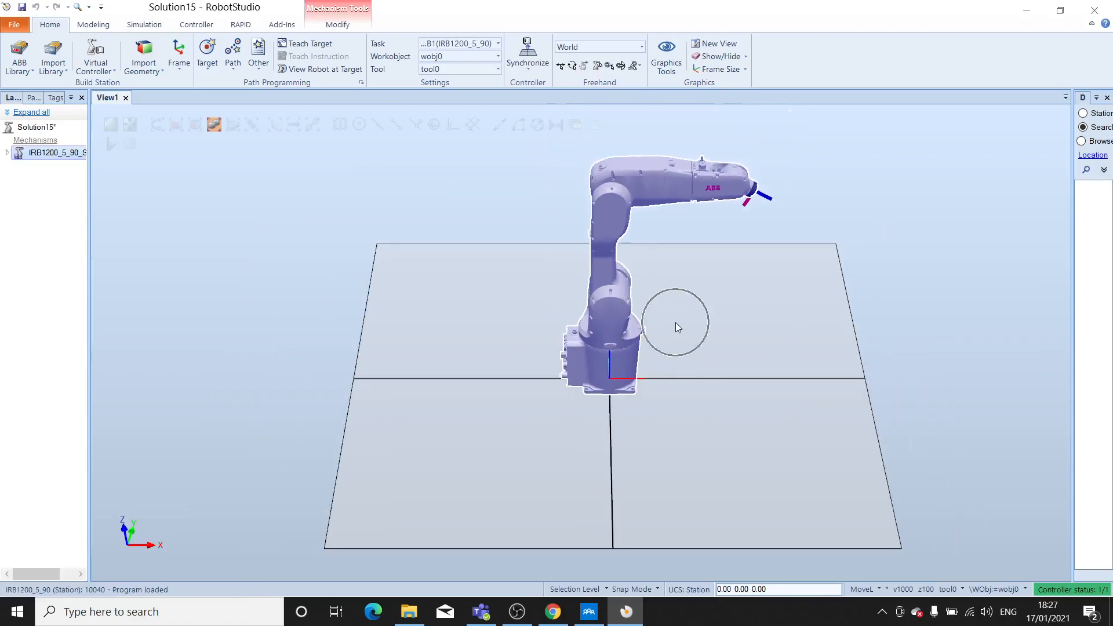
ctrl+shift+drag(772, 348, 684, 340)
click(680, 363)
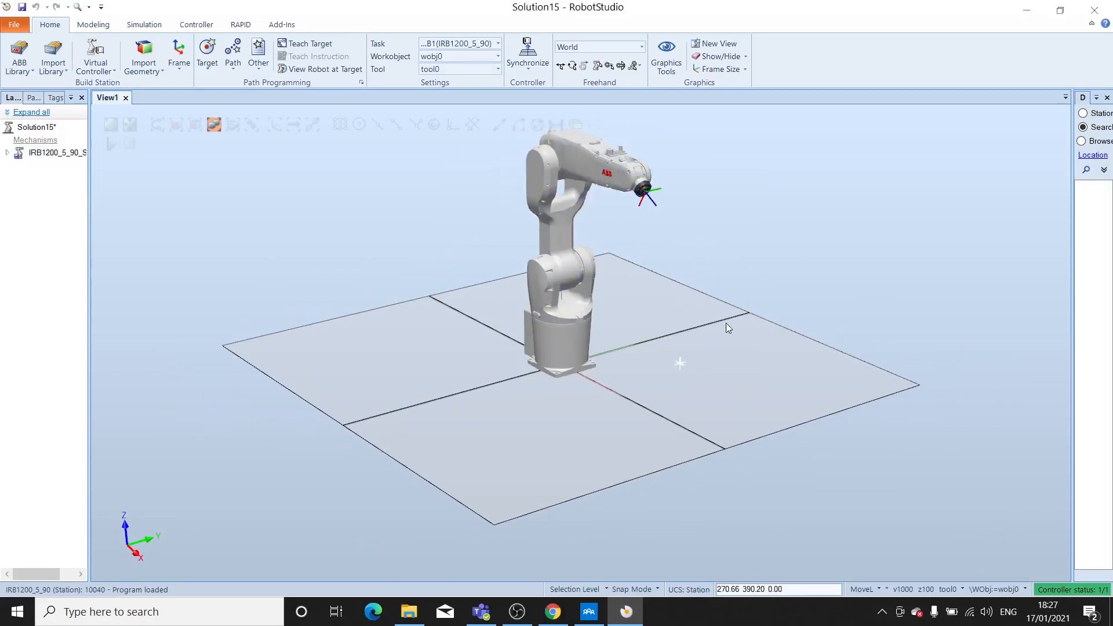
ctrl+shift+drag(735, 358, 768, 357)
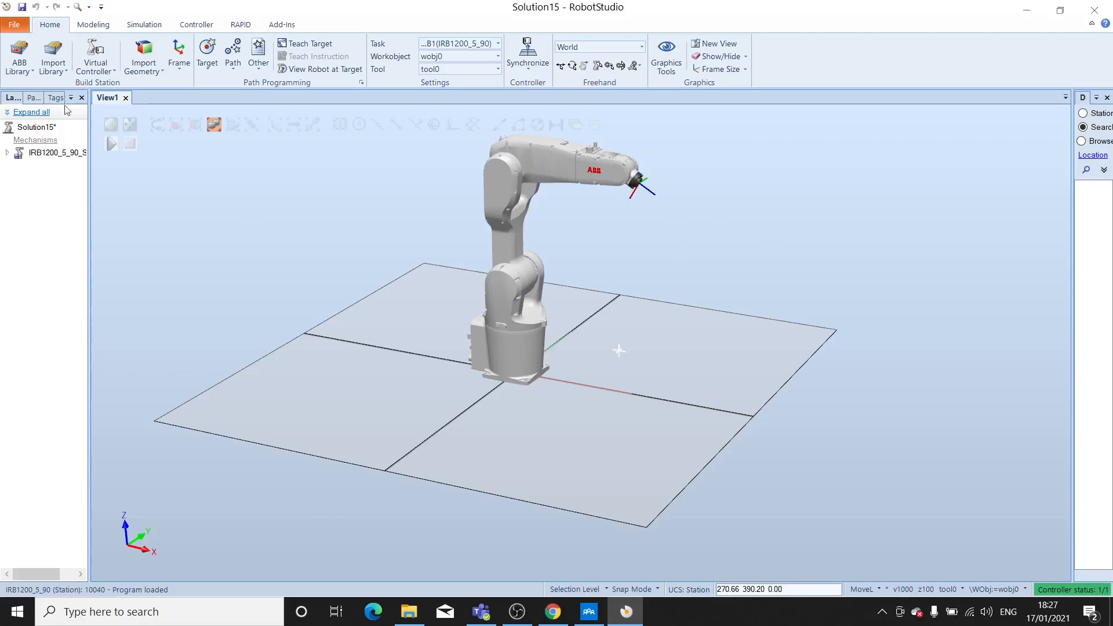
- Import the Binzel ID 22 welding torch from the equipment library into the station
click(55, 71)
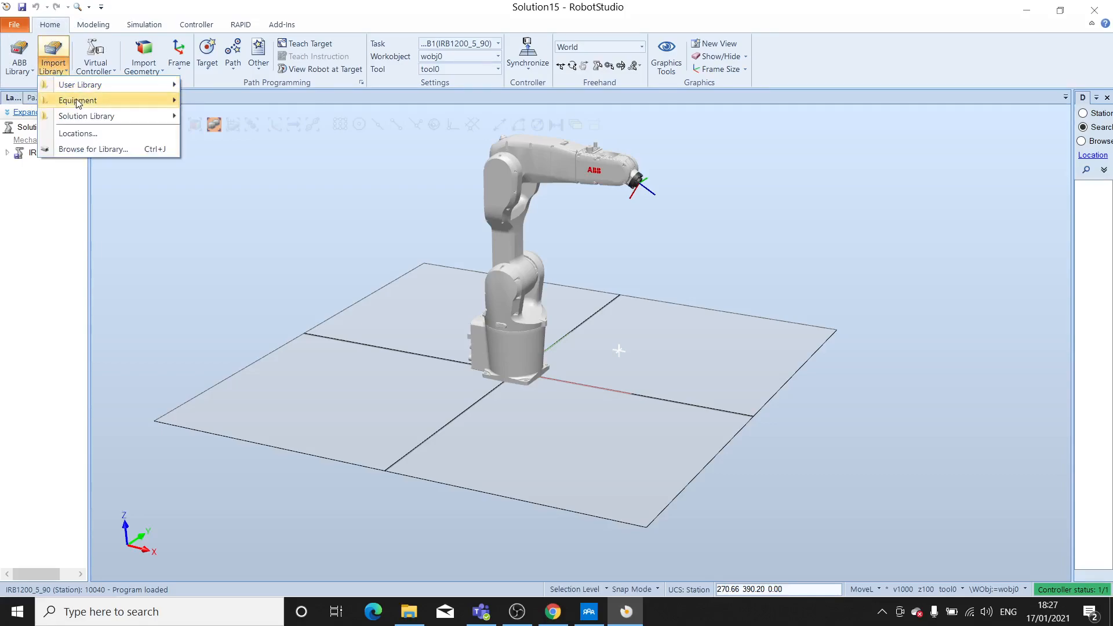
mouse_move(77, 102)
scroll(290, 229, down, 5)
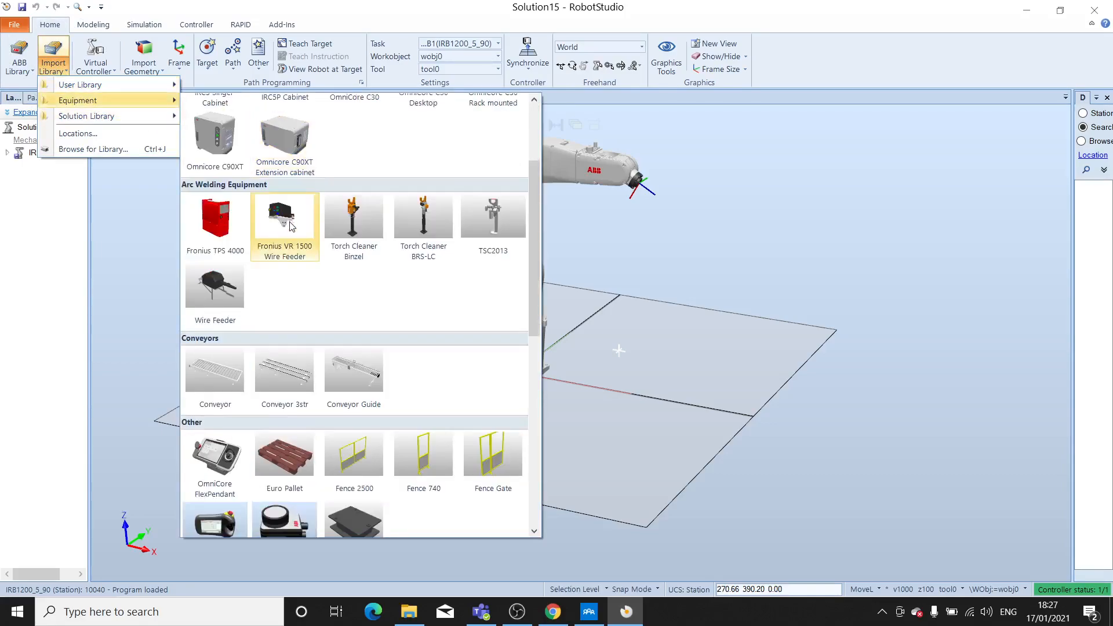
scroll(290, 230, down, 2)
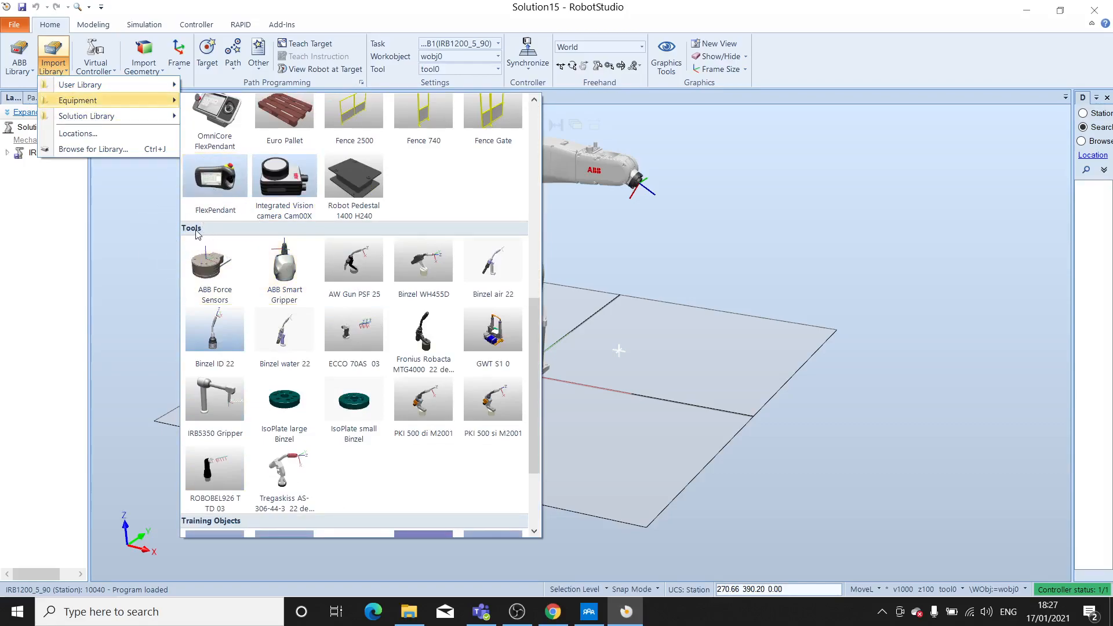
click(223, 333)
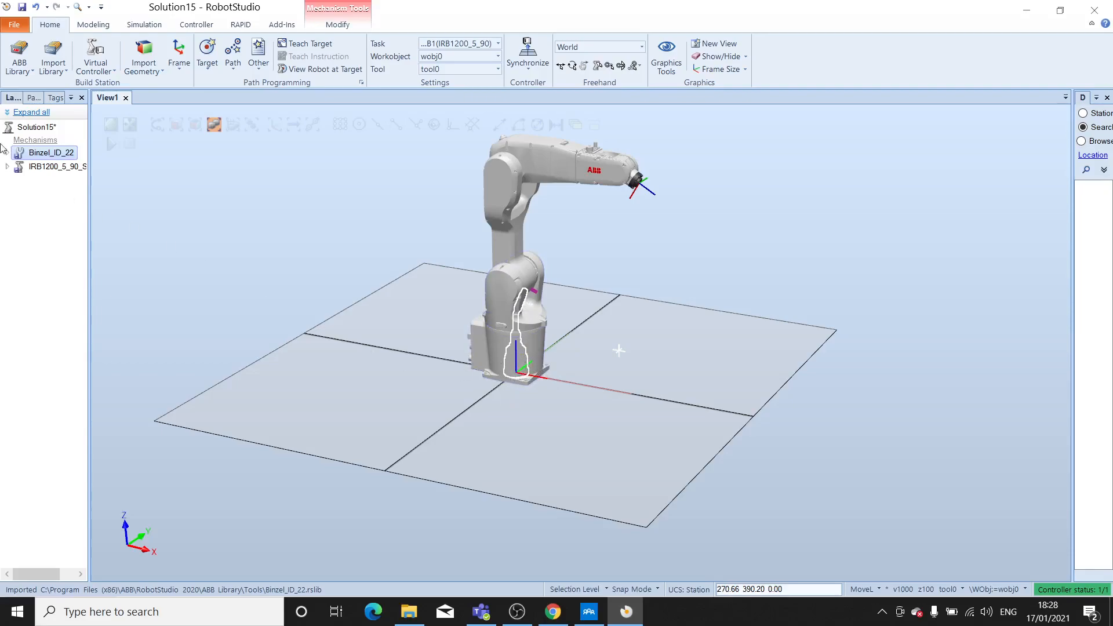
- Attach the Binzel_ID_22 torch to the robot IRB1200_5_90_STD_03 (T_ROB1), updating the torch's position
right_click(42, 157)
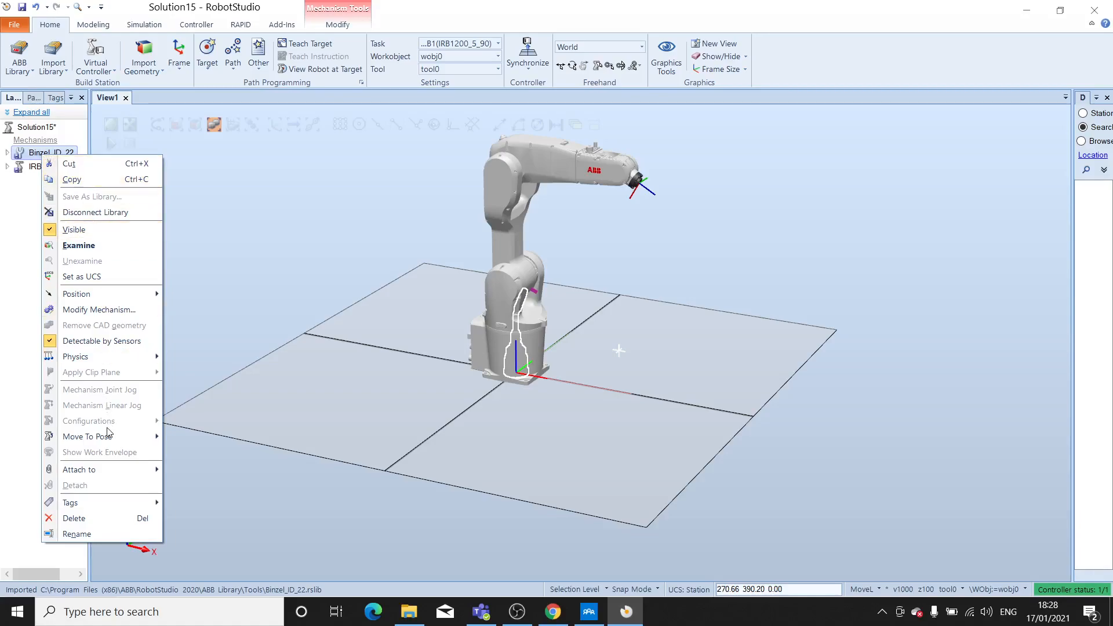
mouse_move(118, 471)
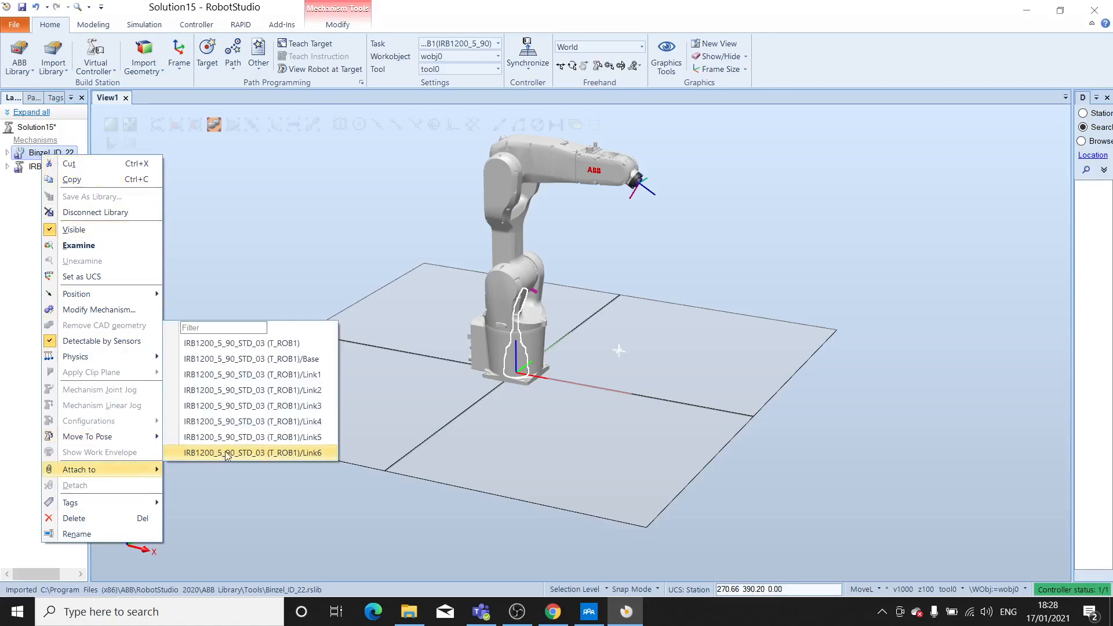
click(236, 345)
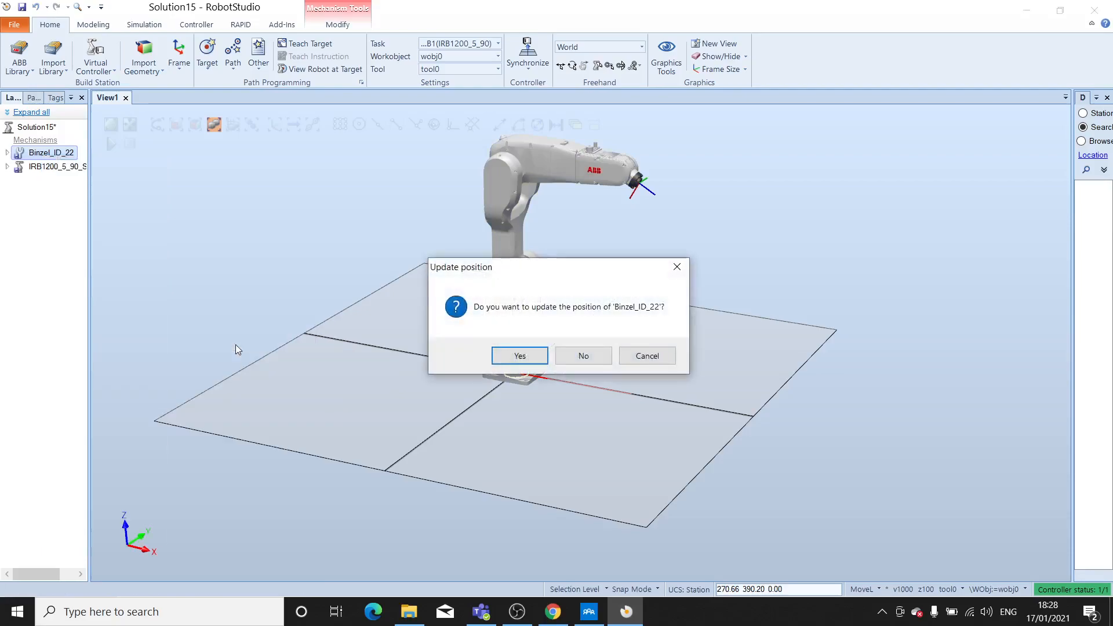
click(516, 358)
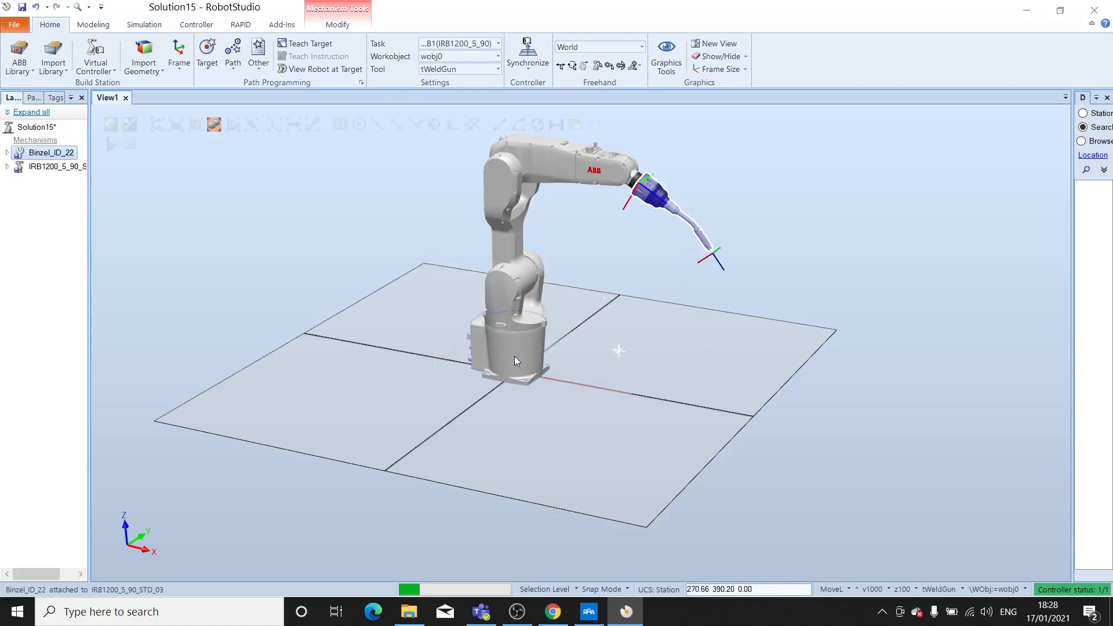
- Import the propeller table training object into the station and deselect it
scroll(642, 274, up, 4)
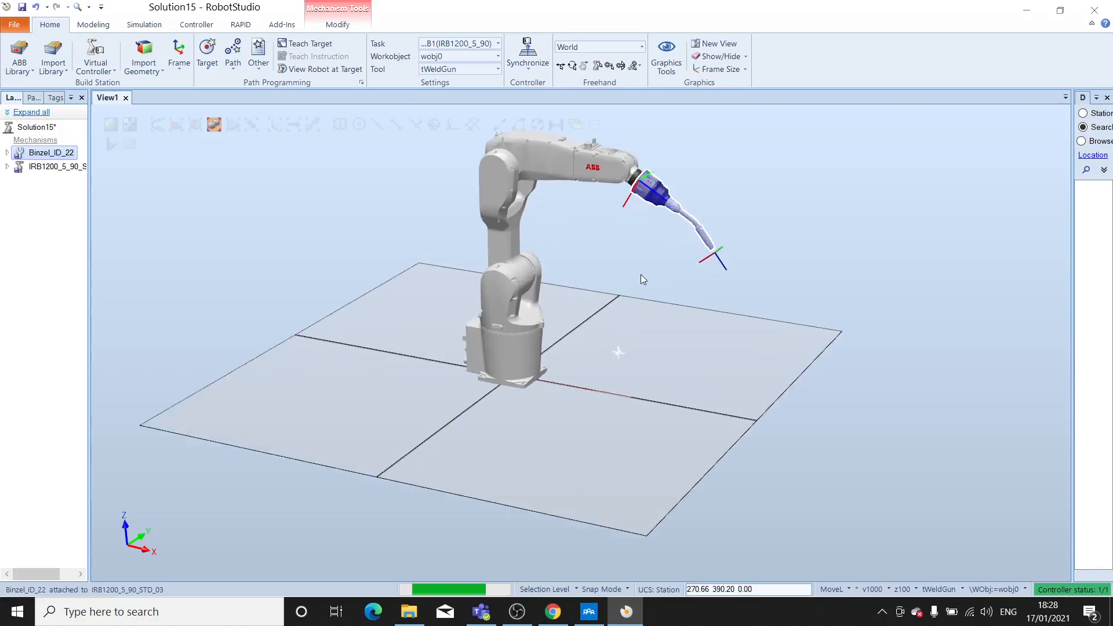
scroll(642, 273, down, 2)
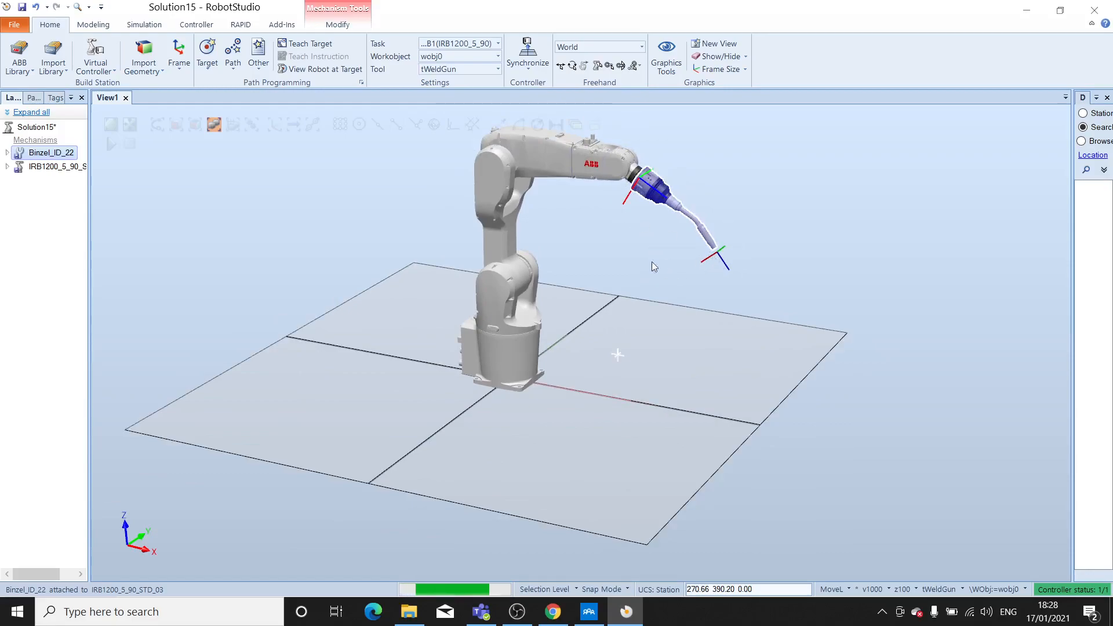
scroll(609, 348, down, 1)
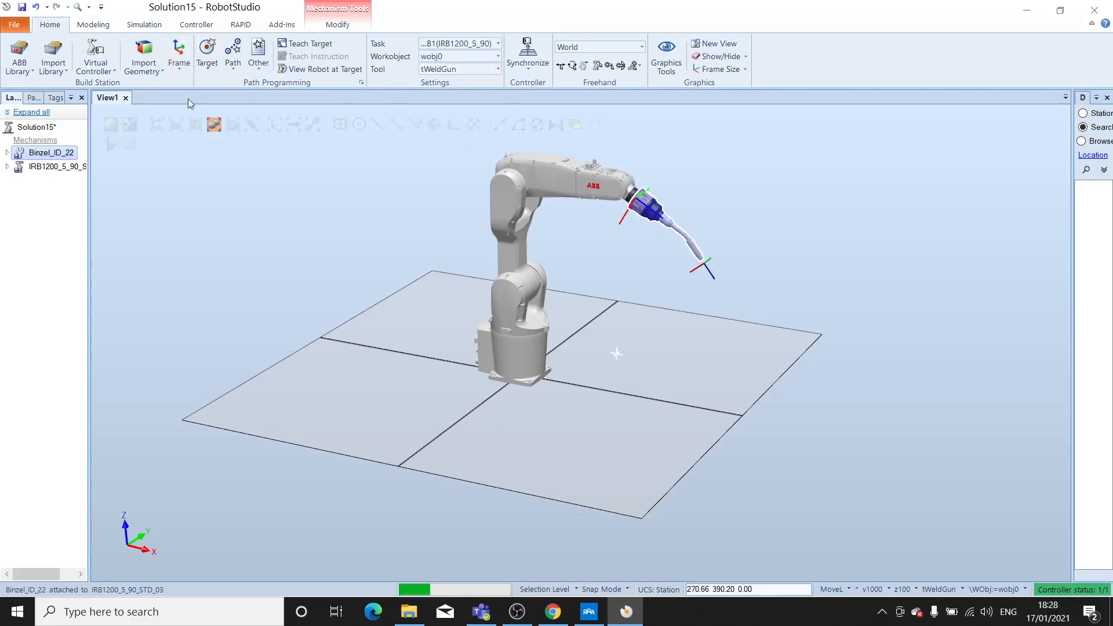
click(57, 70)
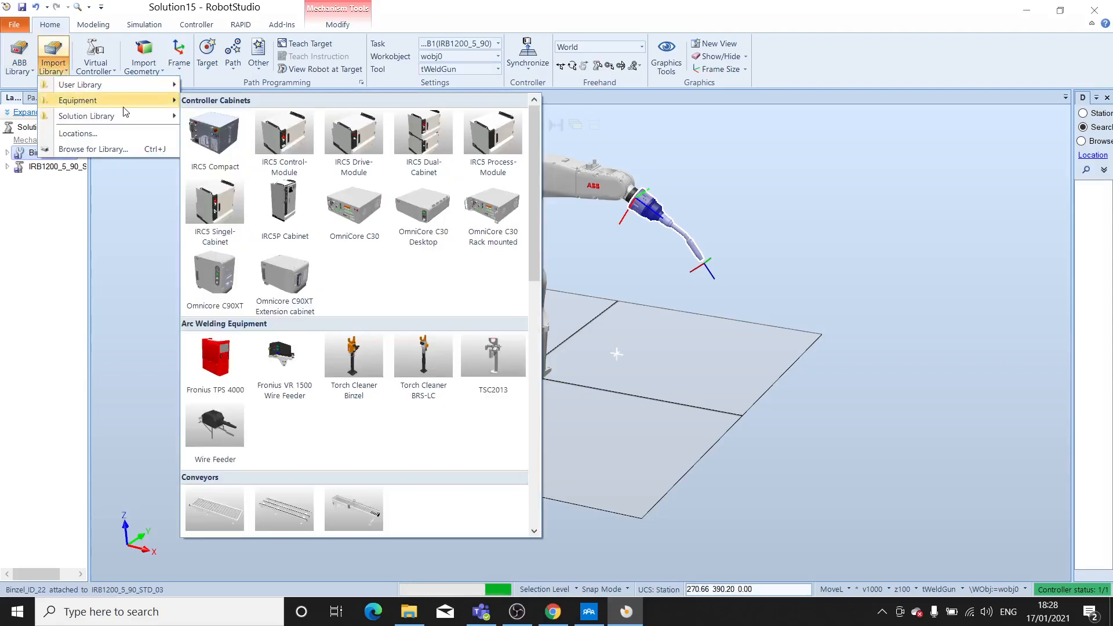
scroll(363, 273, down, 10)
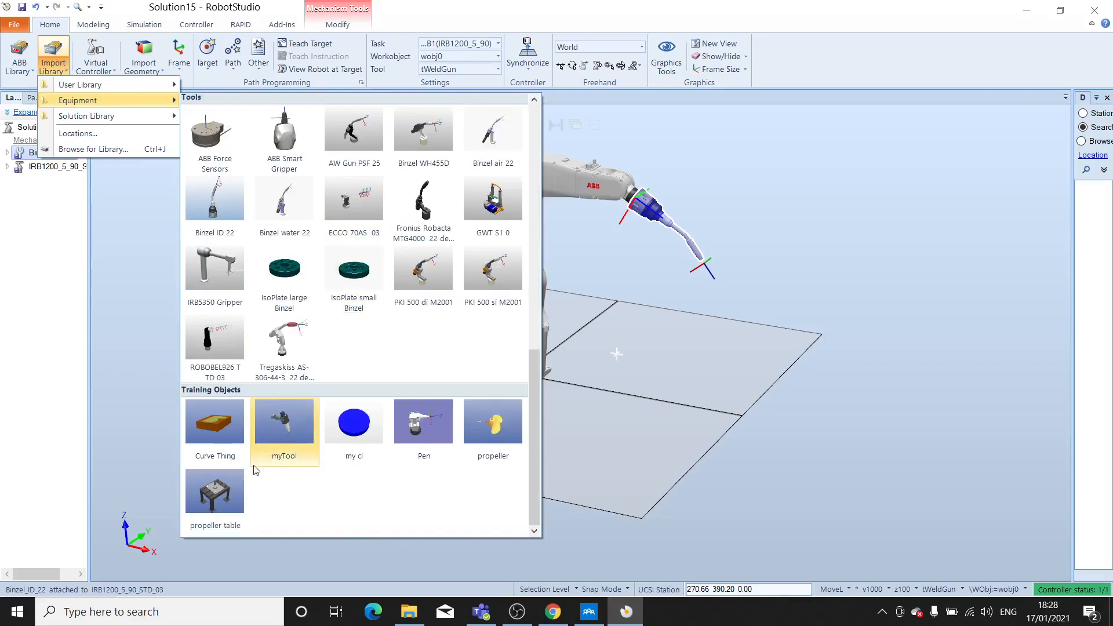
click(222, 499)
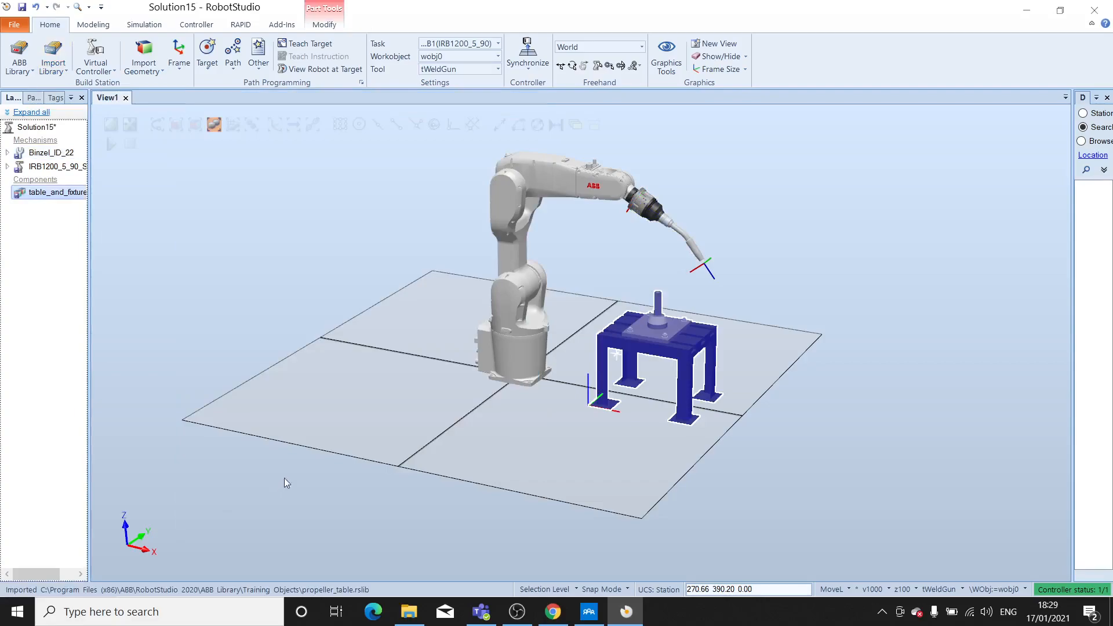
click(635, 400)
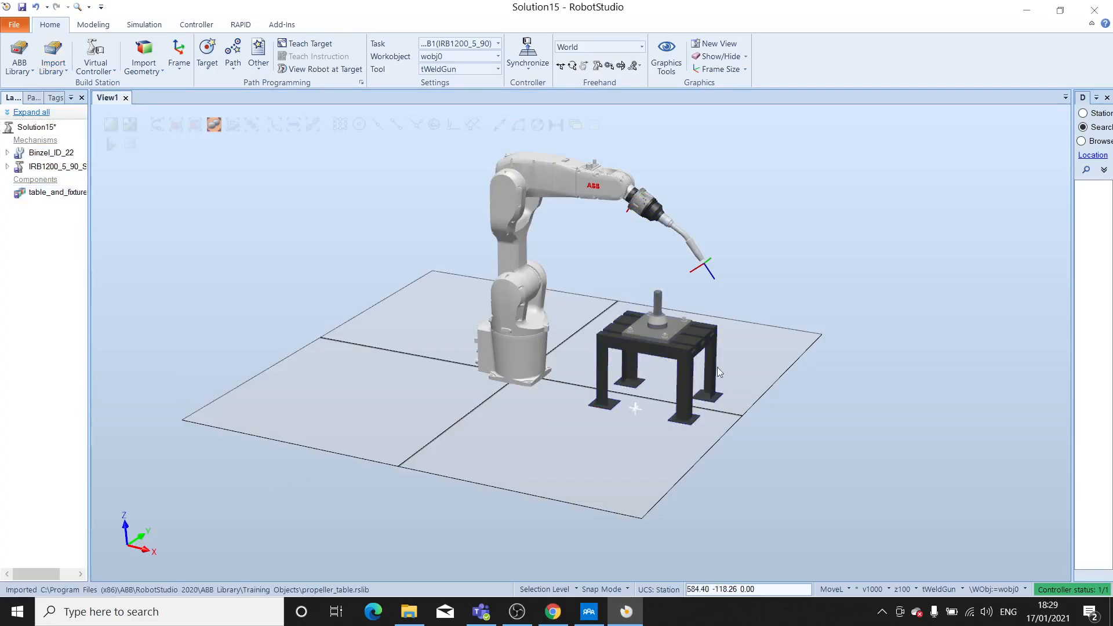
- Start the virtual FlexPendant and arrange it beside a side view of the robot and table
scroll(732, 350, down, 2)
scroll(712, 368, up, 2)
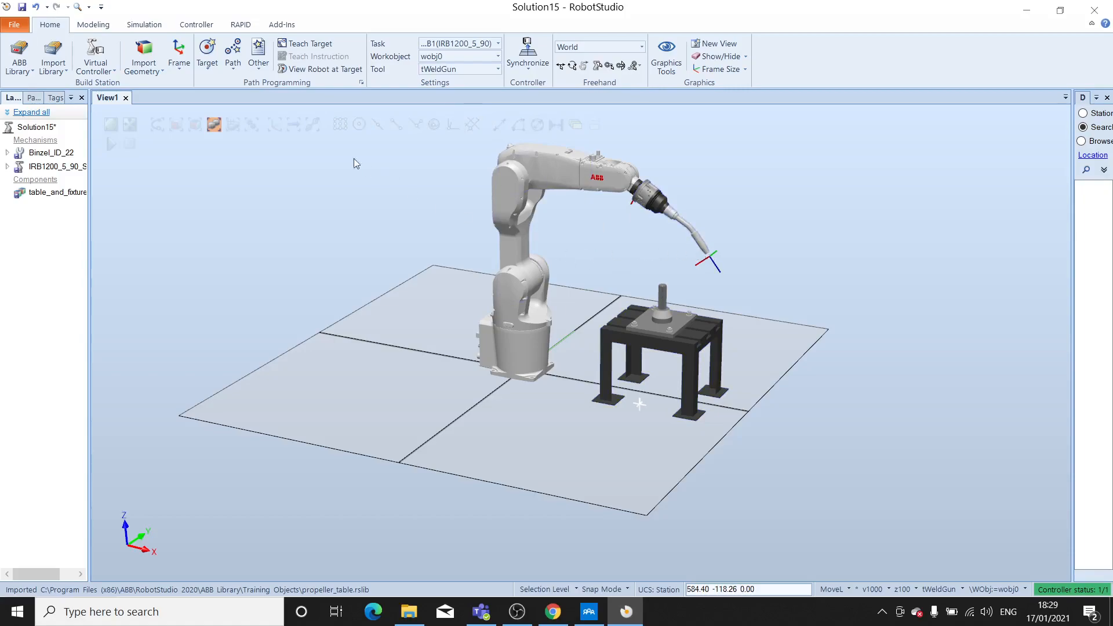
click(197, 25)
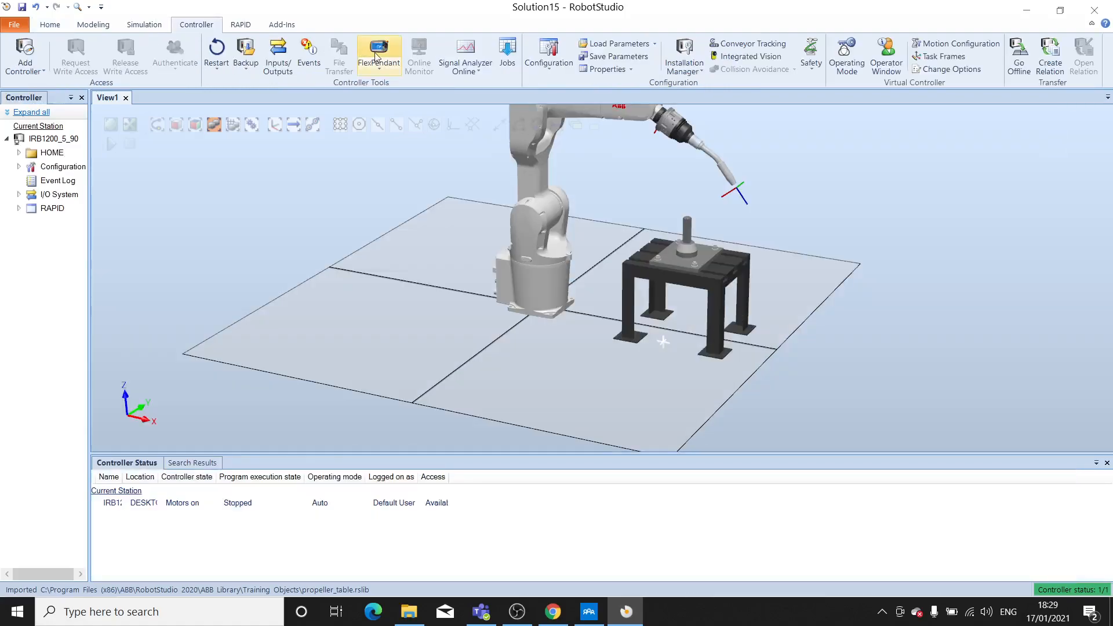
click(377, 51)
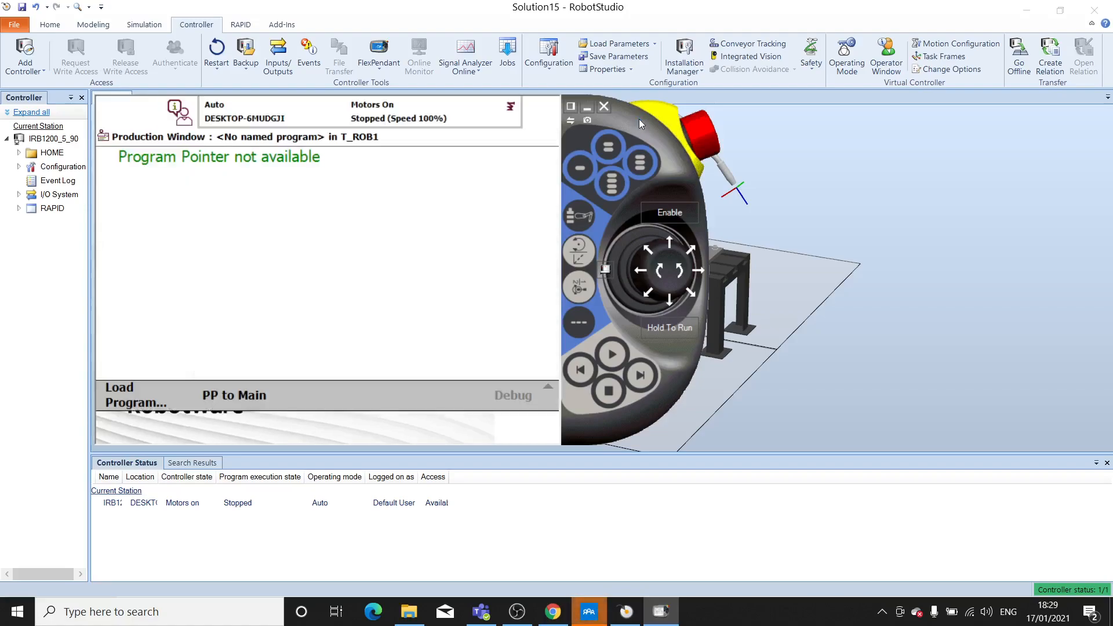
drag(639, 120, 988, 270)
ctrl+drag(440, 187, 354, 218)
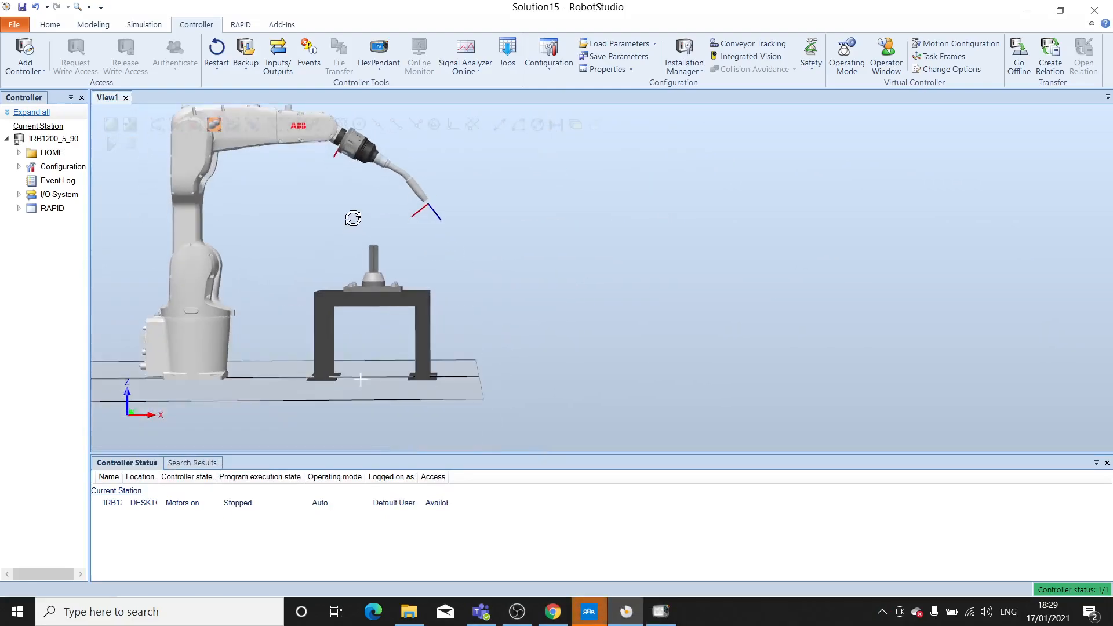
click(661, 611)
drag(979, 272, 1035, 149)
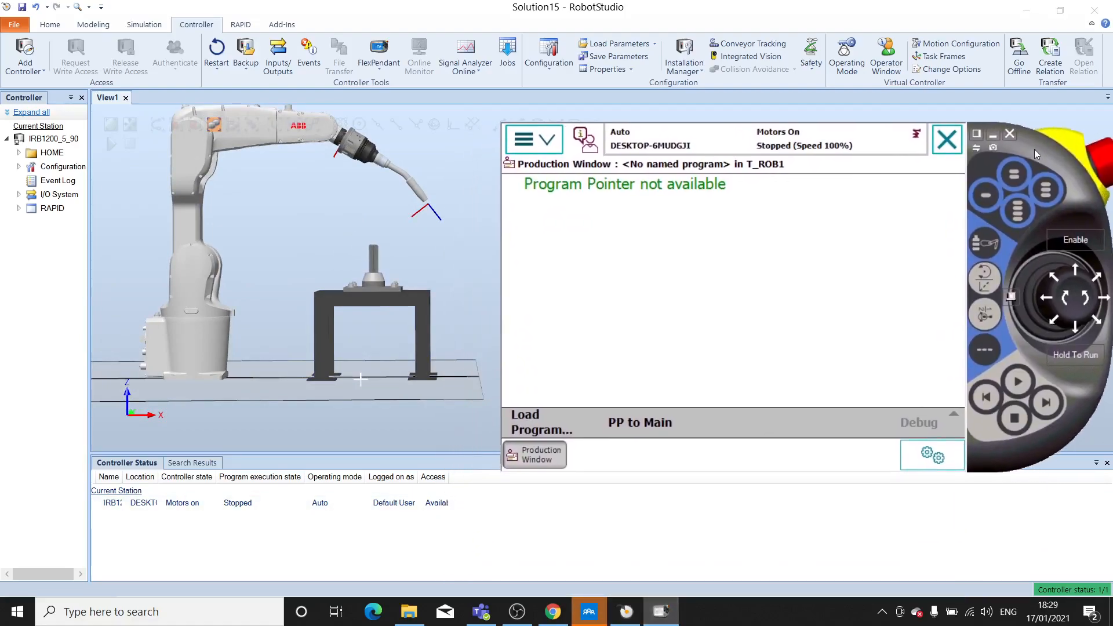
- Close the FlexPendant's Production Window and display the tooldata entries in Program Data
click(950, 134)
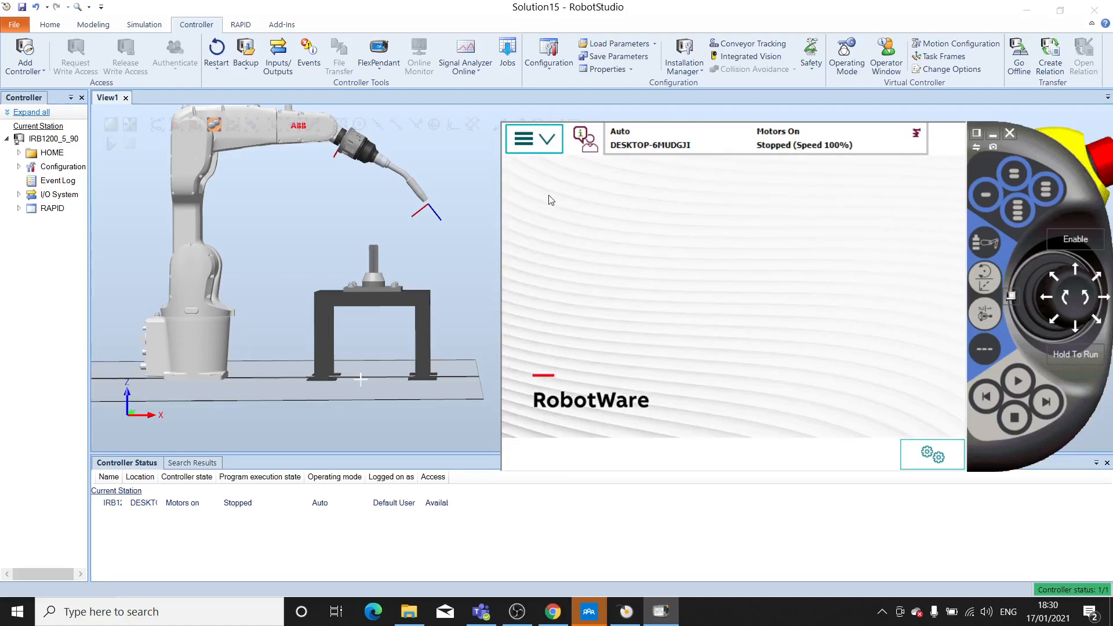
click(544, 138)
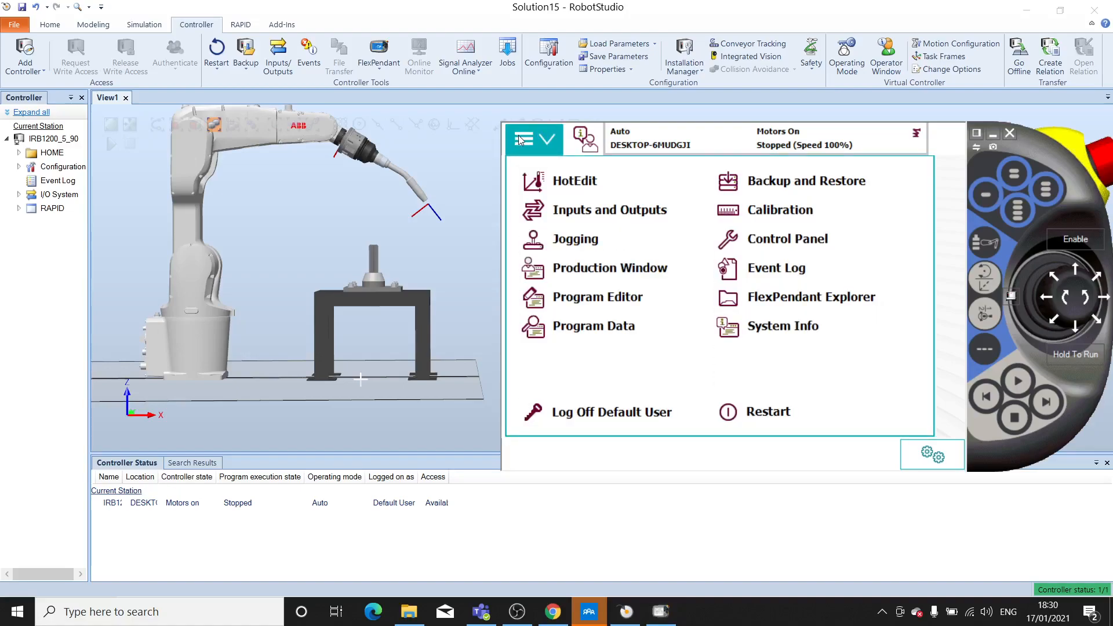
click(590, 329)
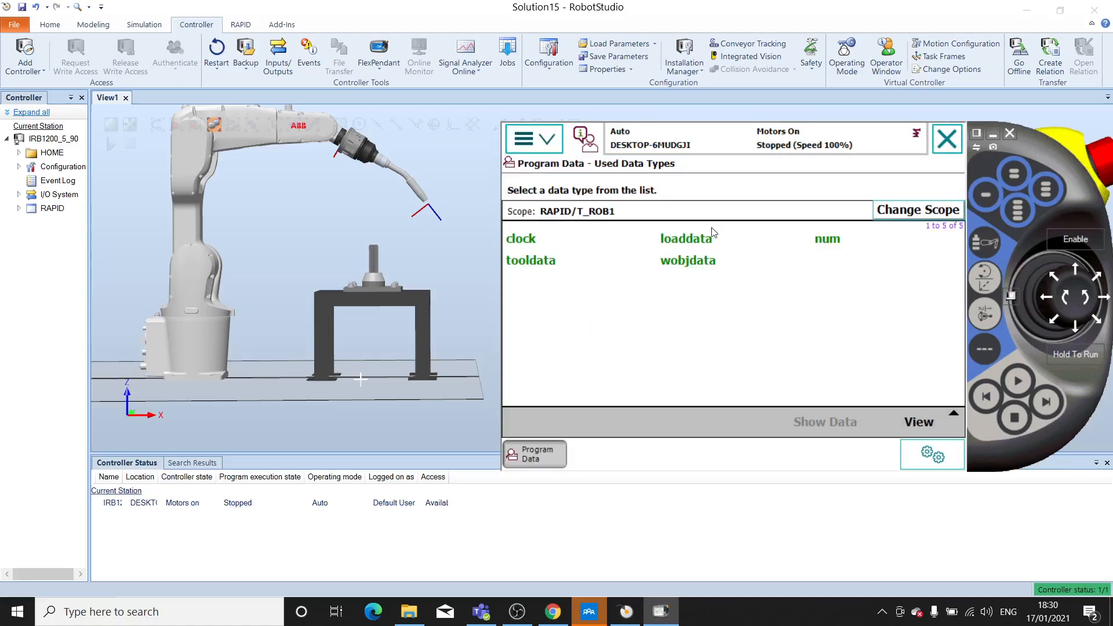
click(540, 268)
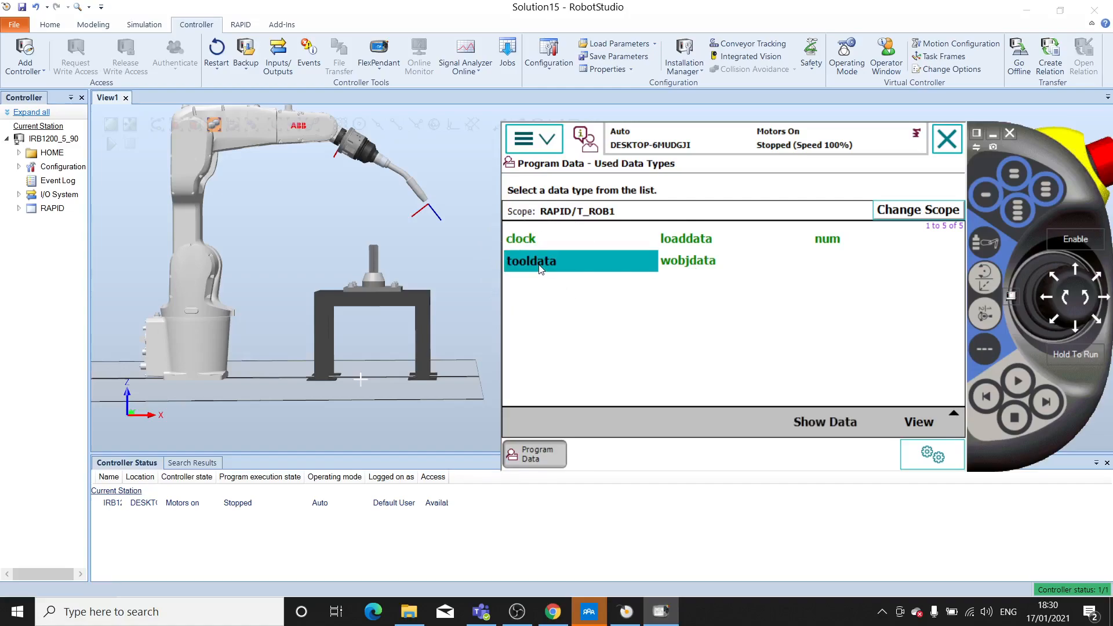
click(540, 266)
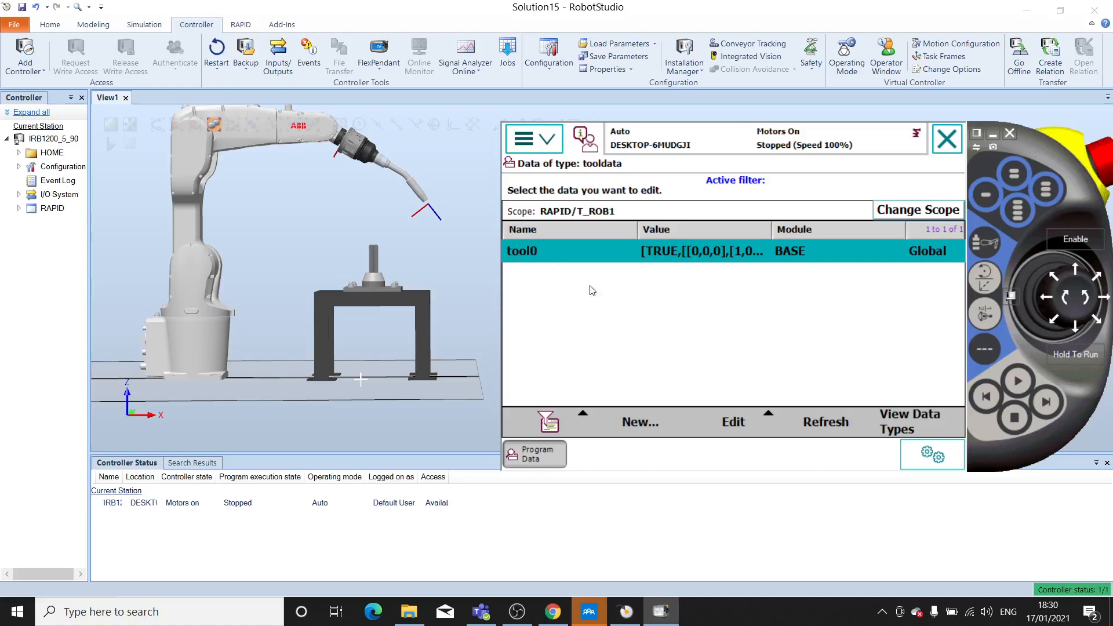
- Switch the virtual controller's operating mode from automatic to manual with the mode selector
click(636, 421)
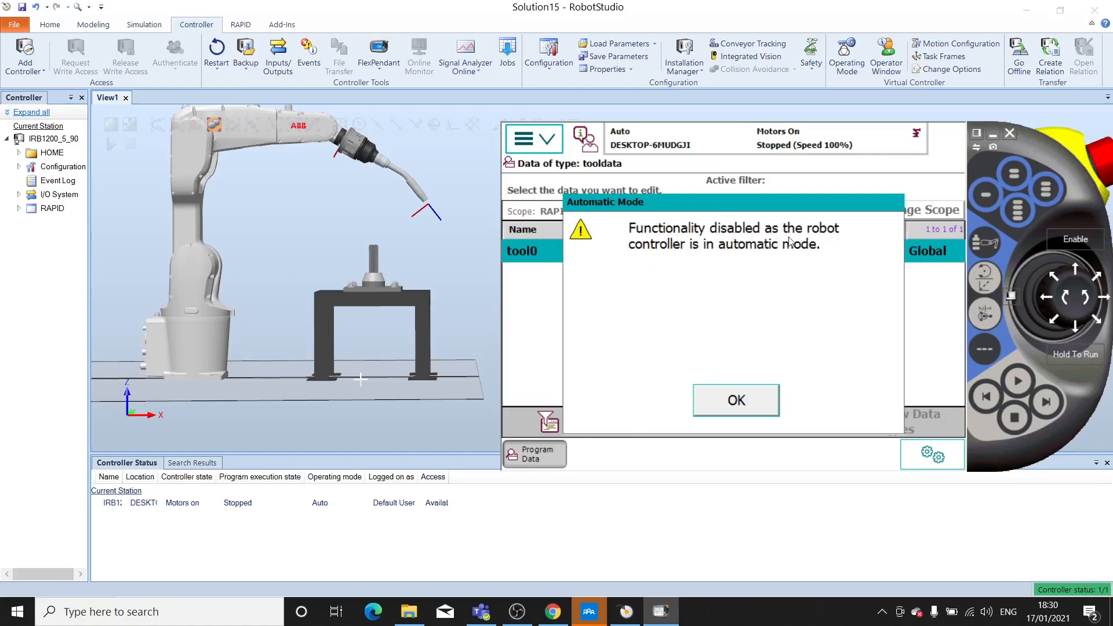
click(749, 402)
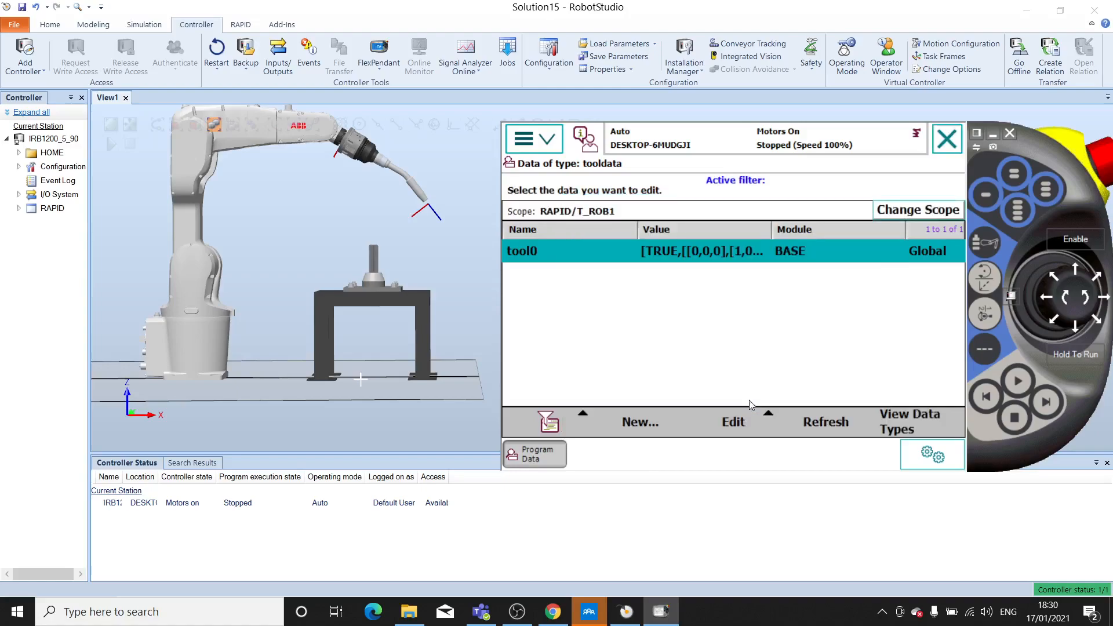
click(1010, 297)
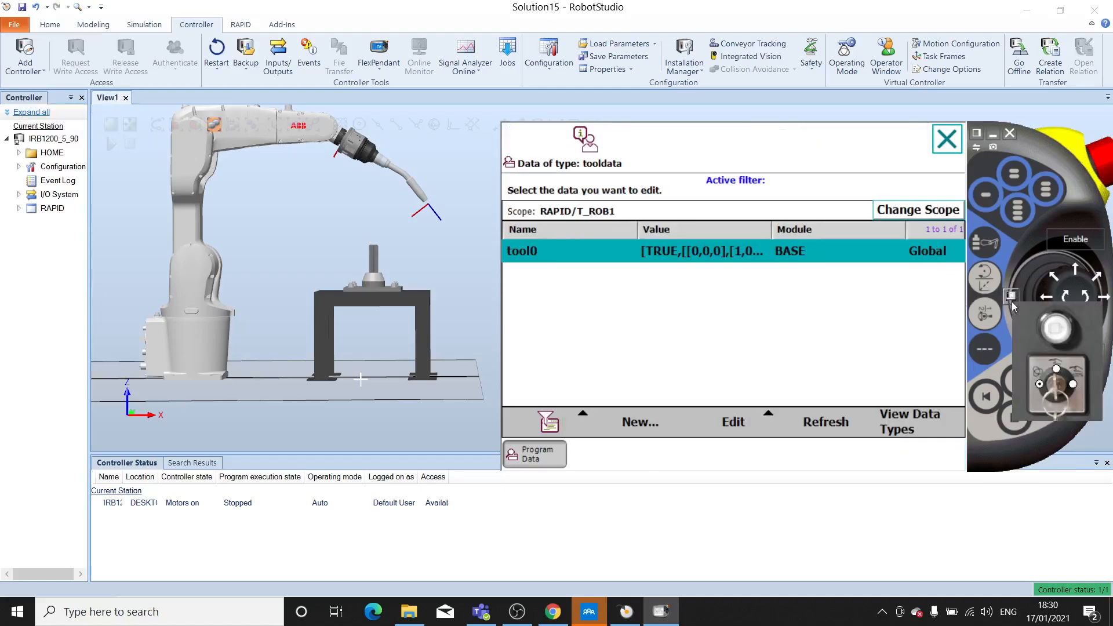
click(1057, 373)
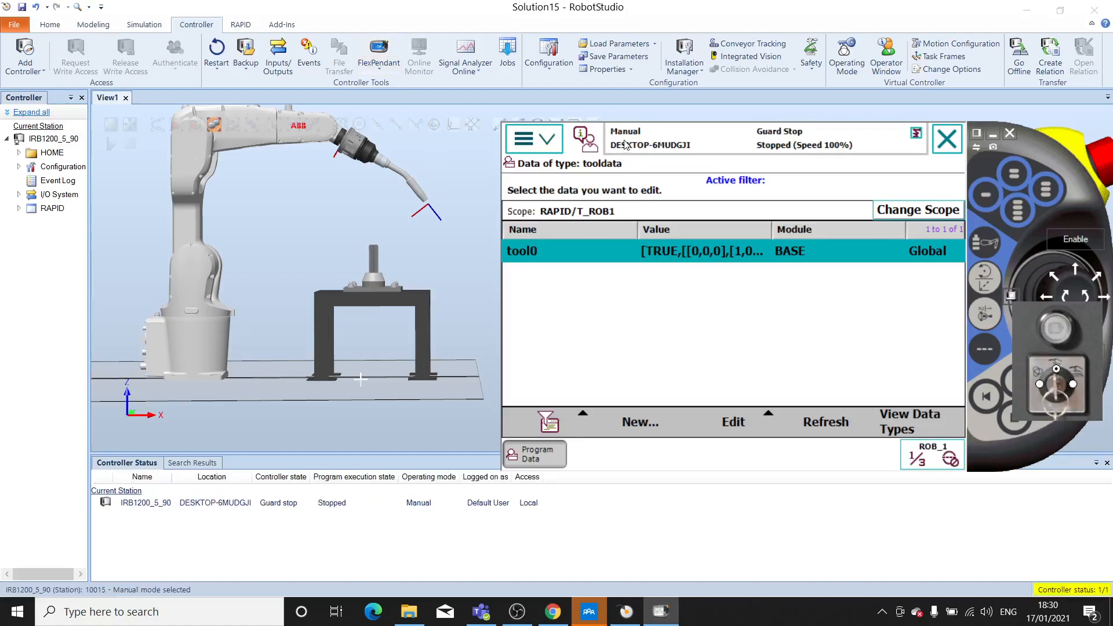
key(ctrl)
click(1012, 294)
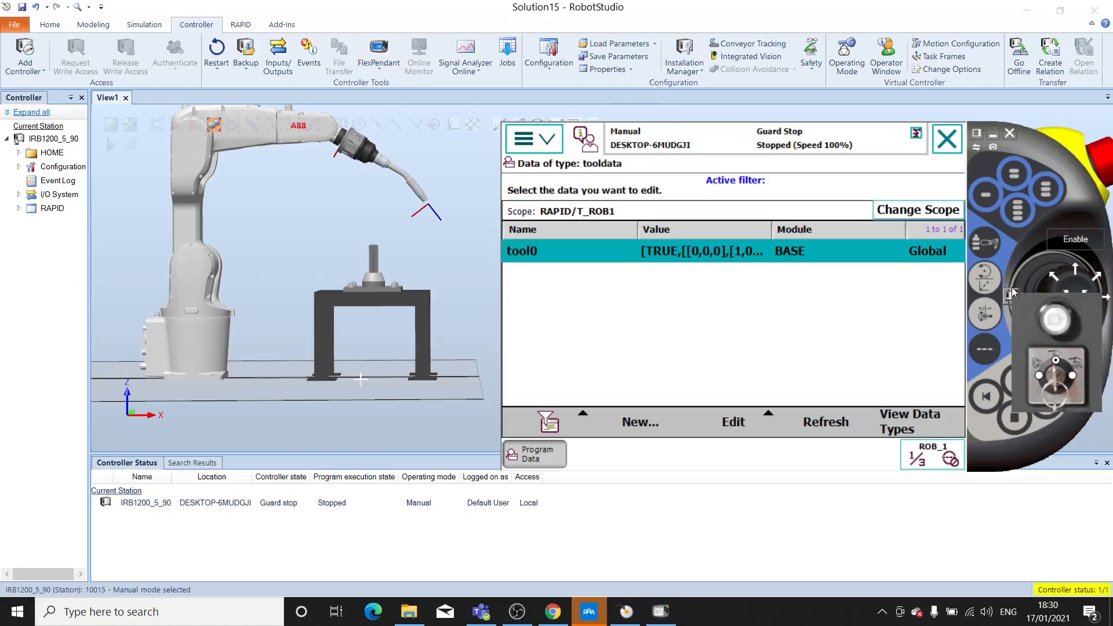
click(1012, 292)
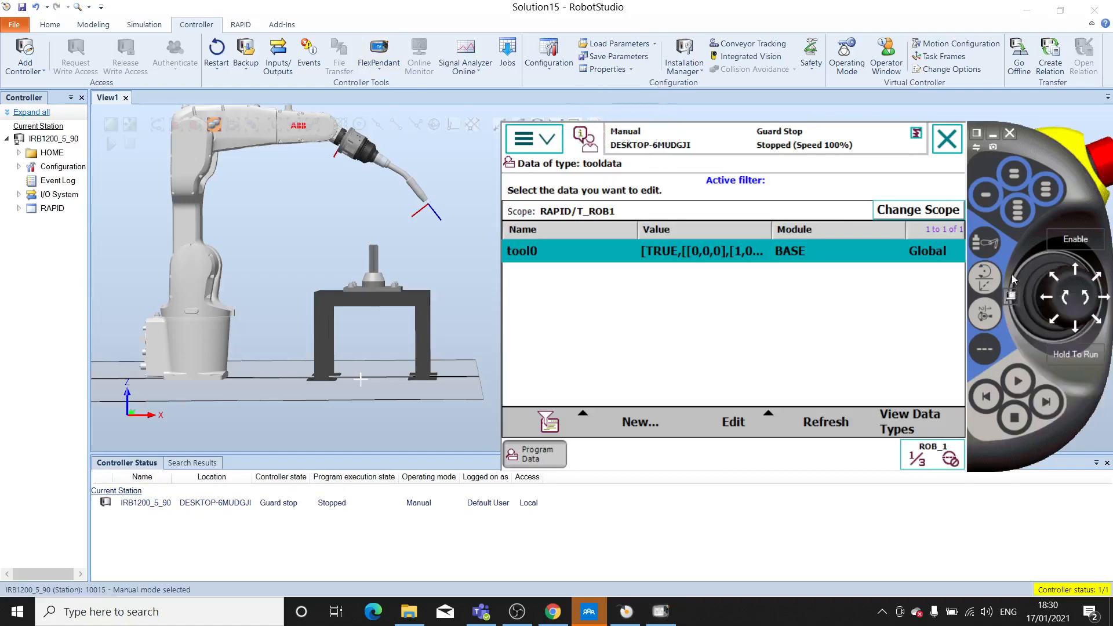
- Create a new tooldata declaration named weildTool
click(637, 423)
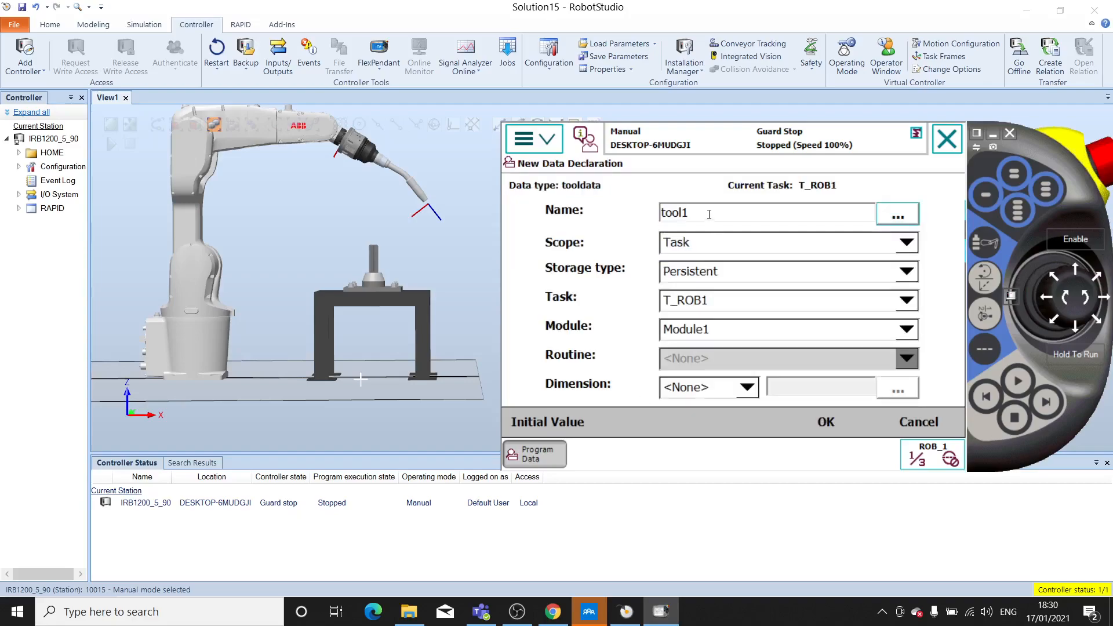
double_click(681, 212)
text(weildToo)
key(BackSpace)
key(BackSpace)
key(BackSpace)
text(Tool)
- Set the mass to 0.5 in weildTool's initial values and confirm the new tool's declaration
click(547, 421)
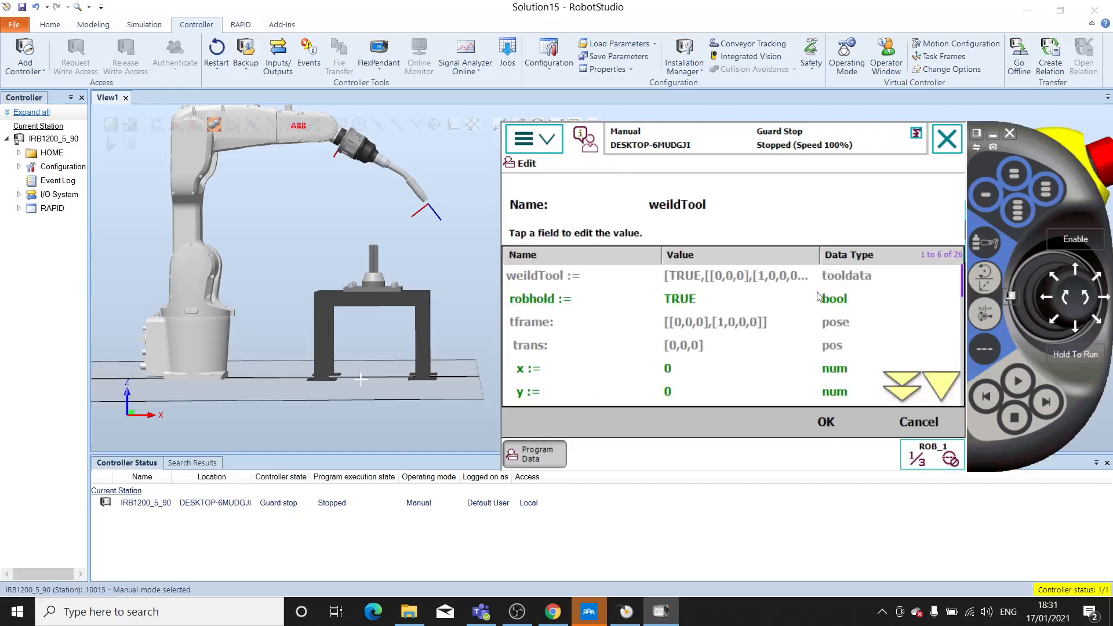
click(938, 383)
click(939, 383)
click(939, 383)
click(939, 384)
click(939, 384)
click(939, 384)
click(940, 384)
click(939, 384)
click(939, 384)
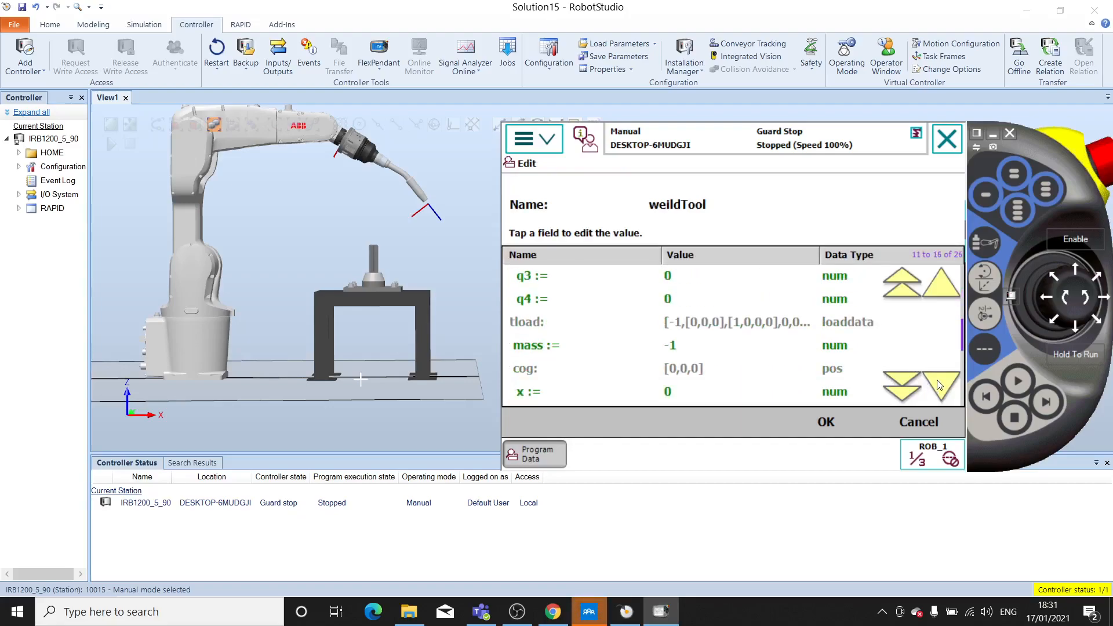
click(668, 345)
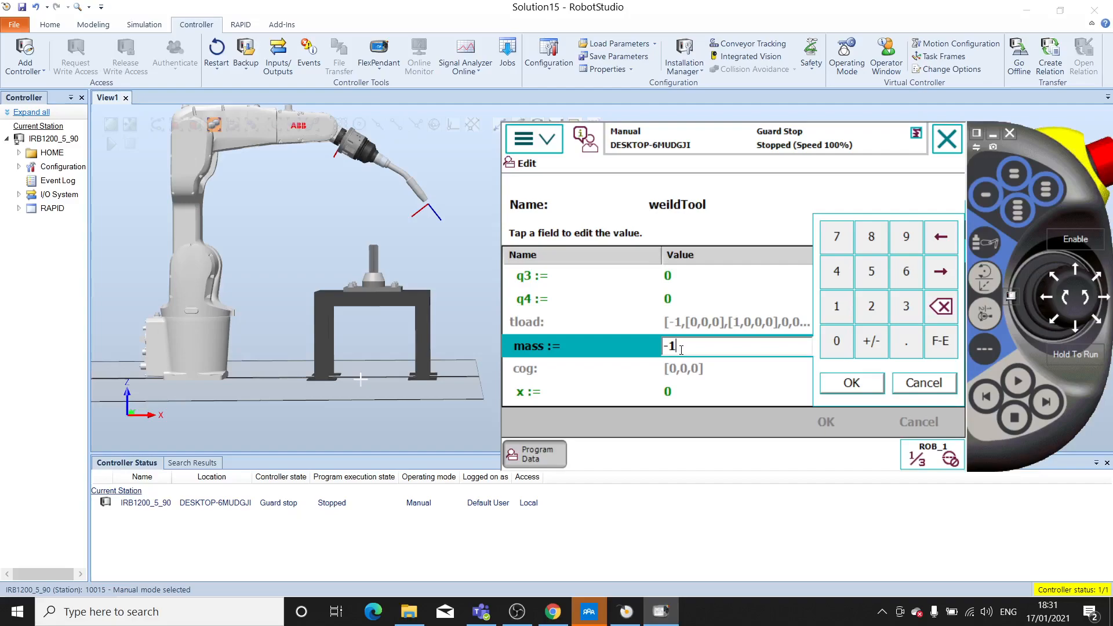
key(BackSpace)
text(0.5)
click(851, 384)
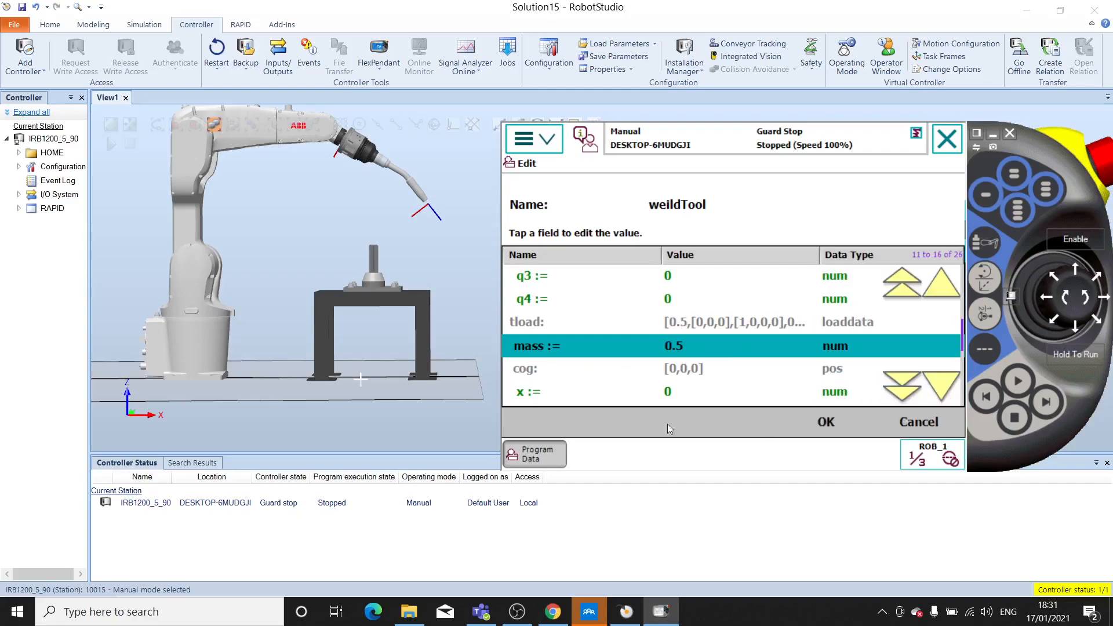
click(828, 423)
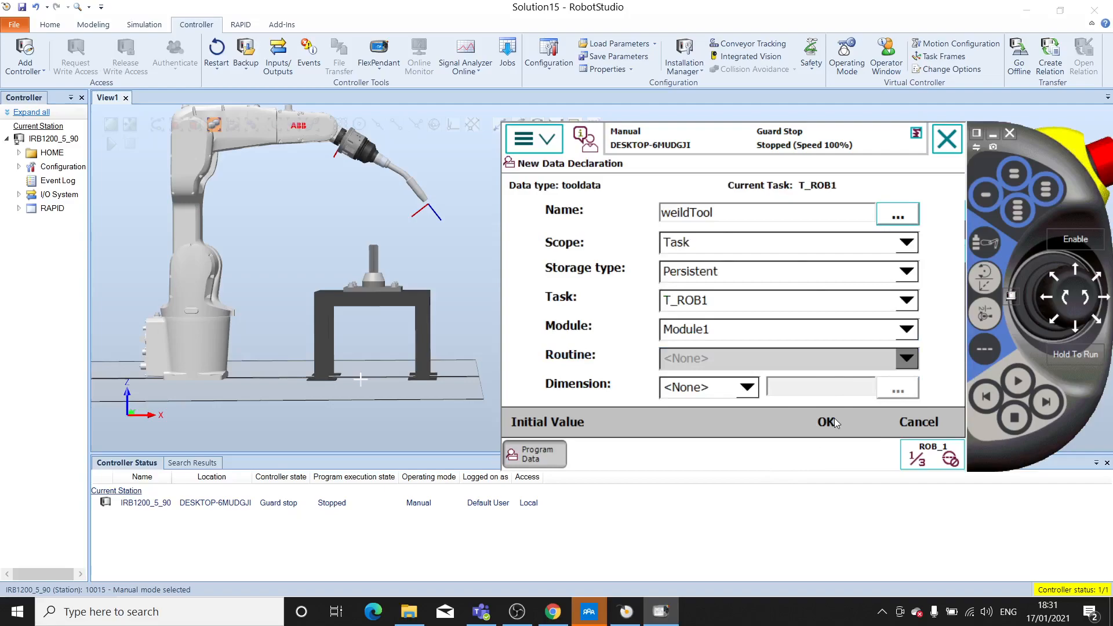
click(828, 422)
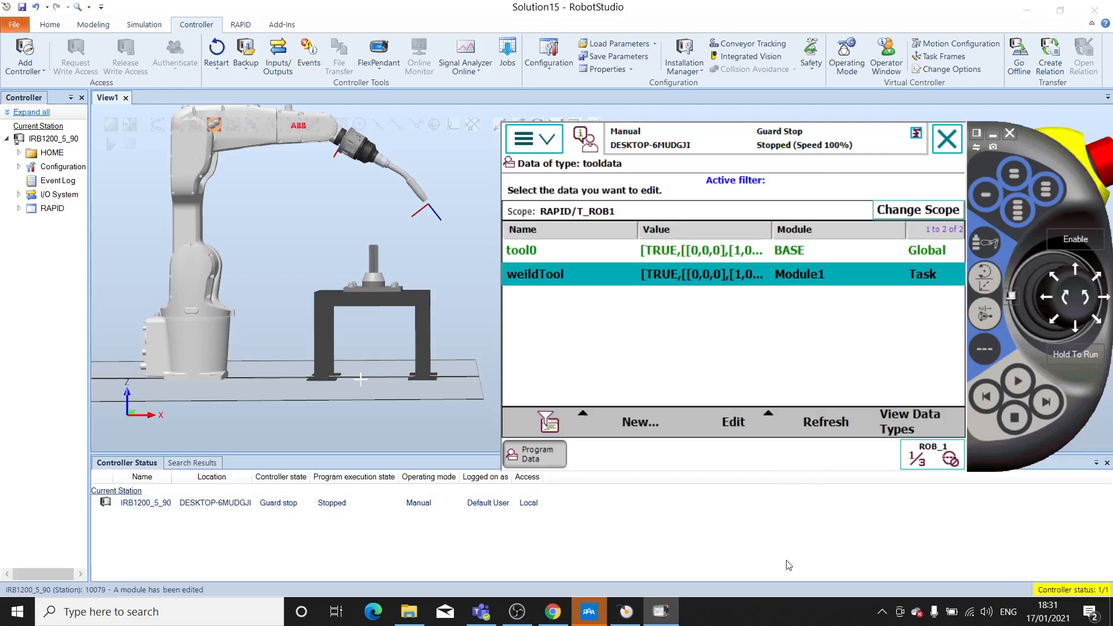
- Start the tool frame definition of weildTool with the TCP (default orient.) method and 4 points
click(536, 257)
click(544, 277)
click(757, 422)
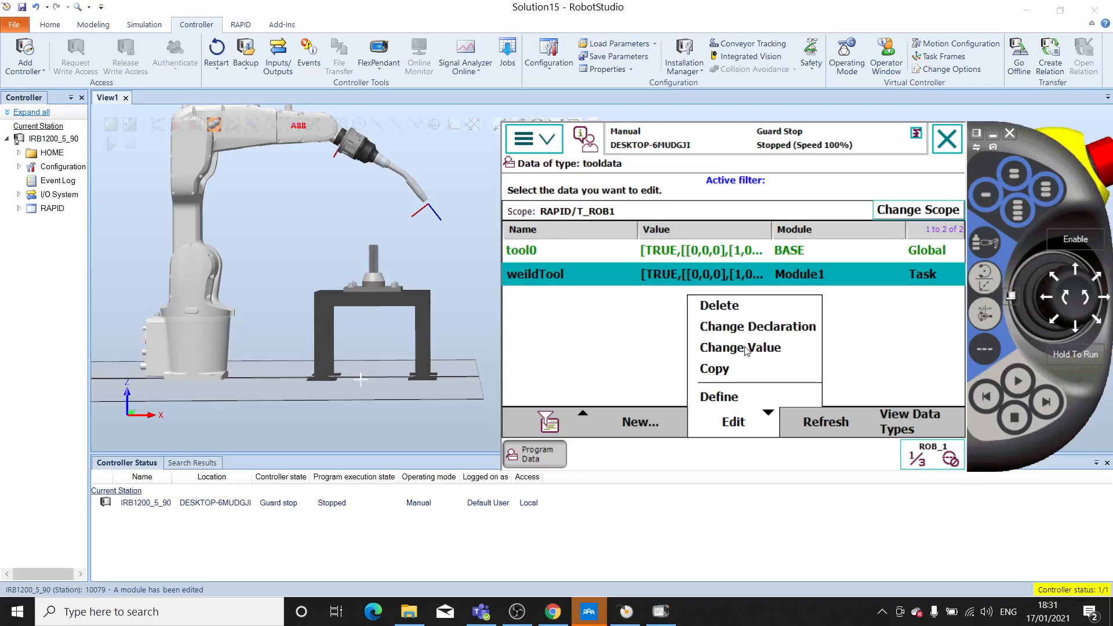
click(730, 399)
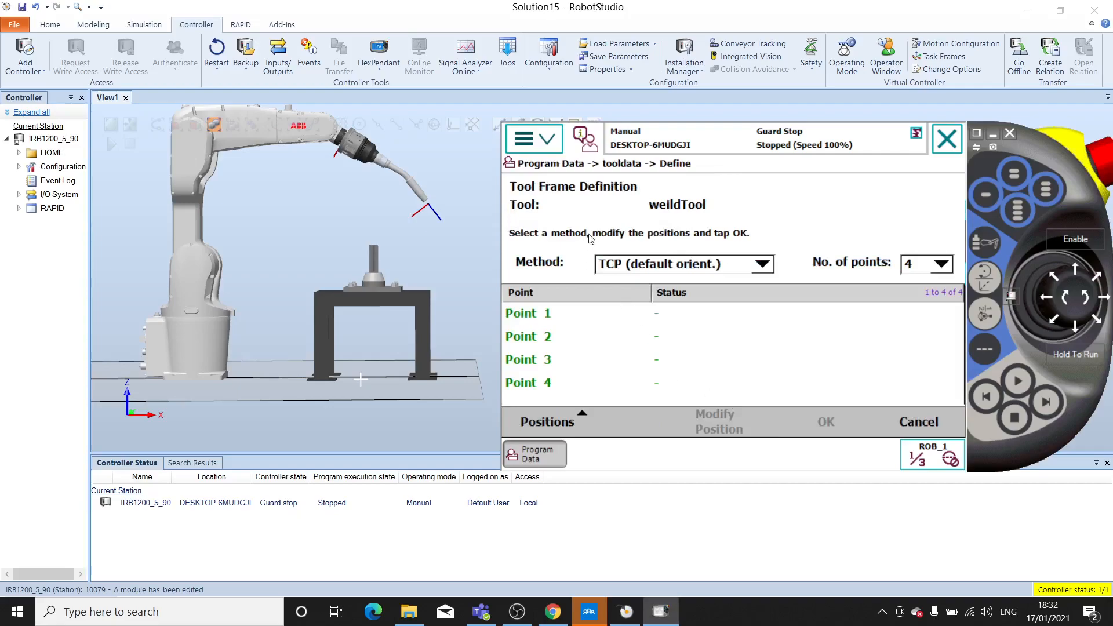
click(761, 265)
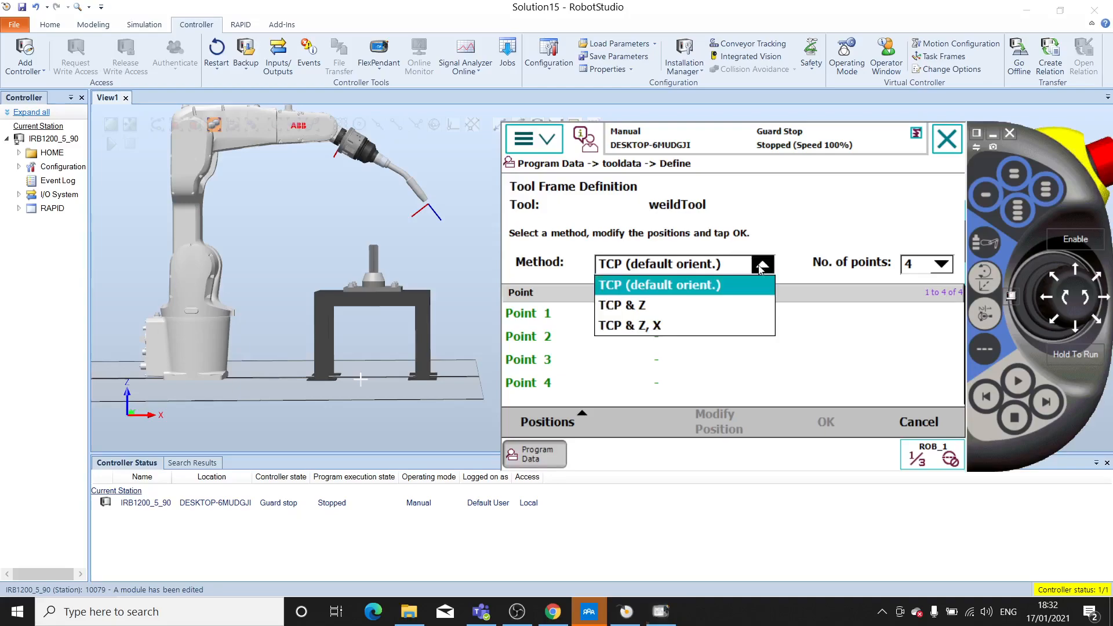
click(661, 290)
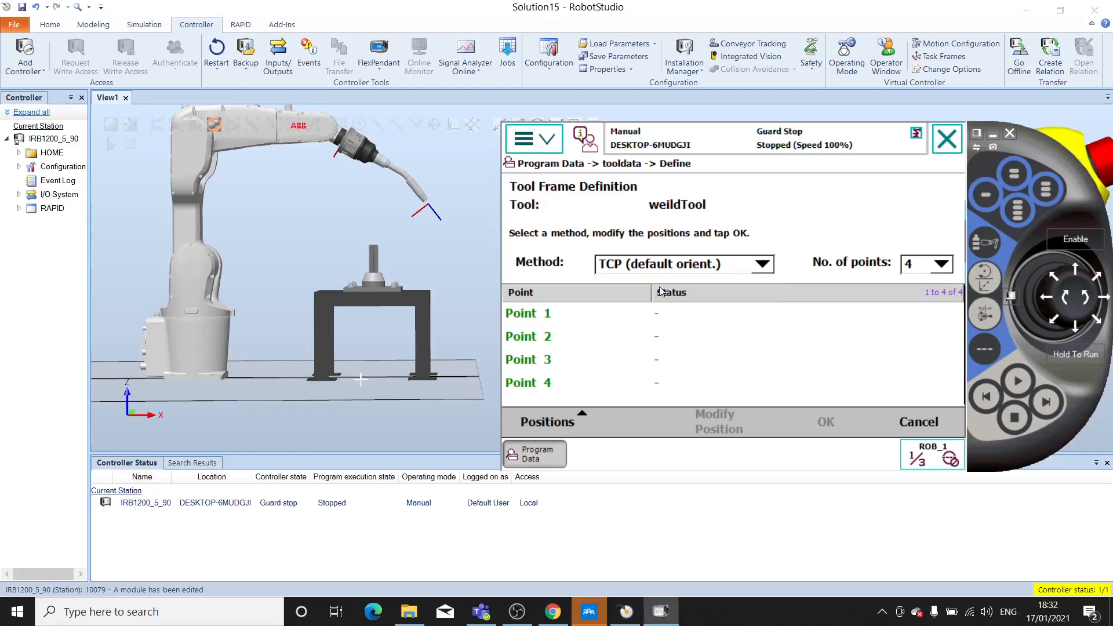
click(942, 265)
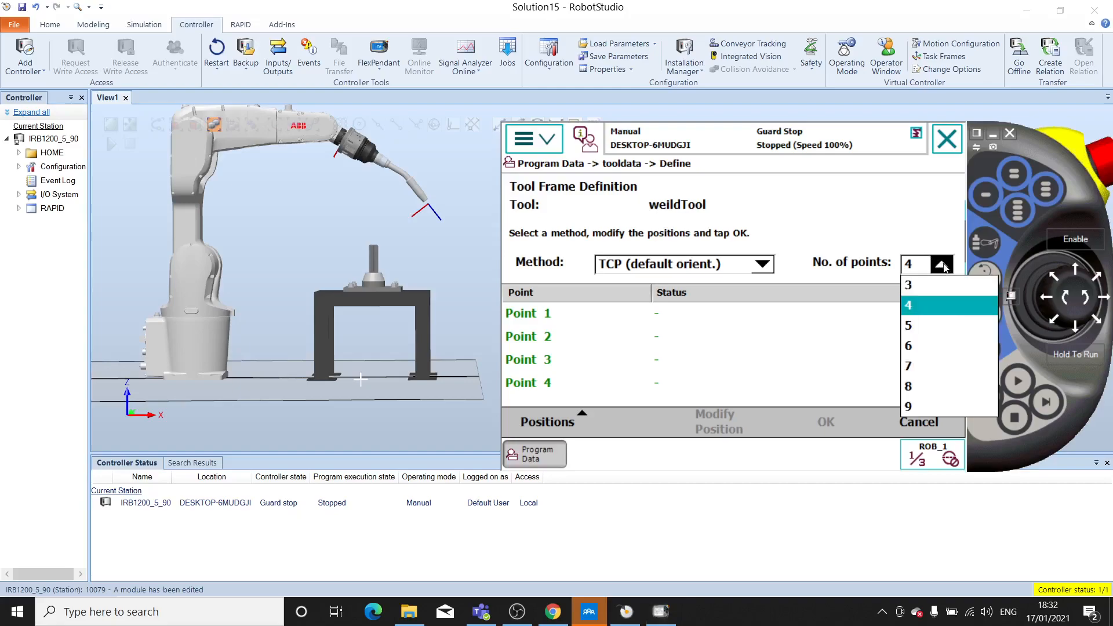
click(918, 307)
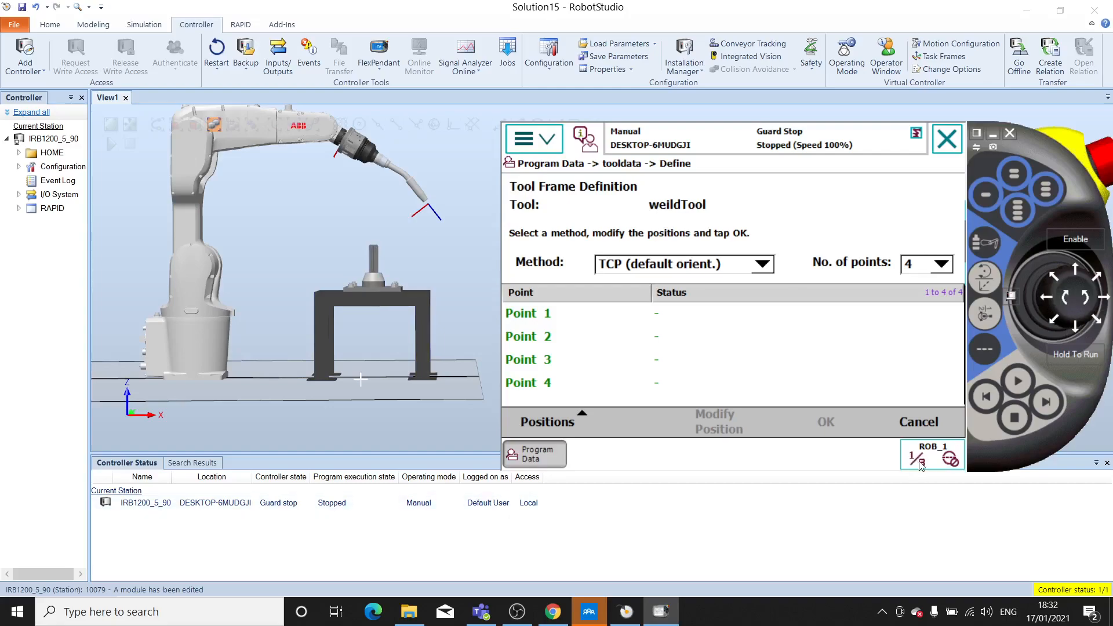
- Enable the motors and jog the robot linearly along X until the torch tip is above the pin on the table
click(985, 281)
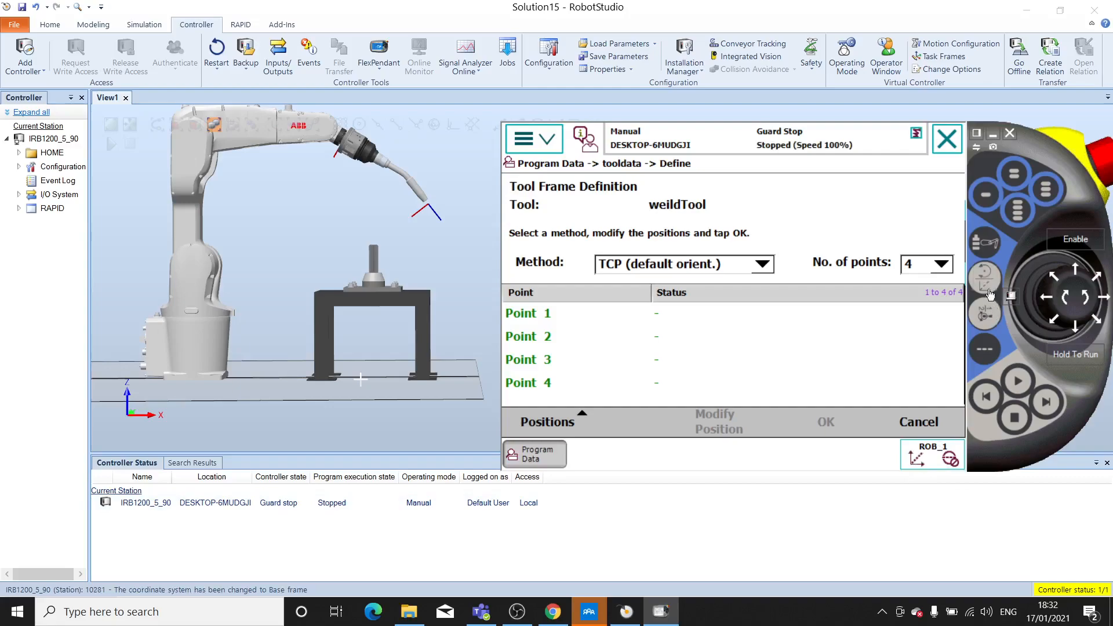
click(1046, 298)
click(1076, 243)
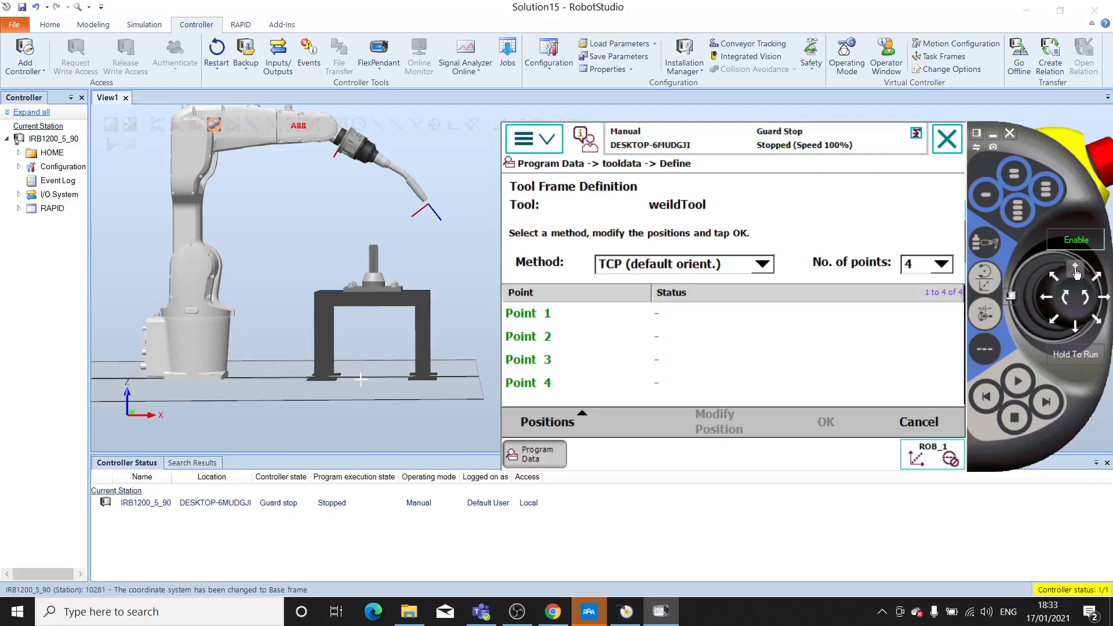
key(ctrl)
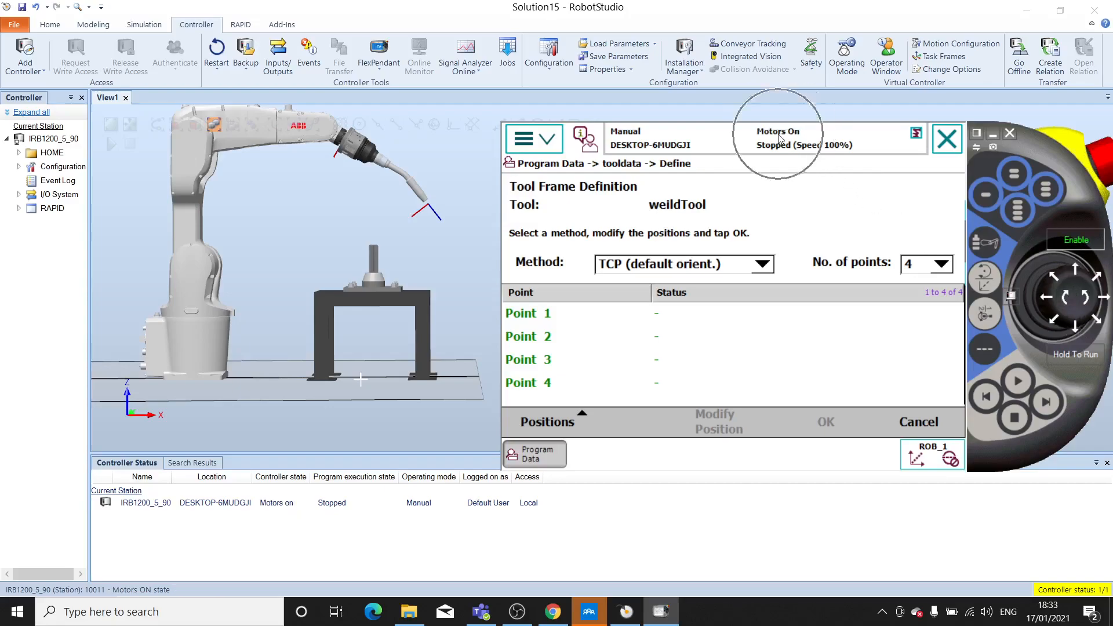
drag(1076, 325, 1075, 270)
click(1075, 270)
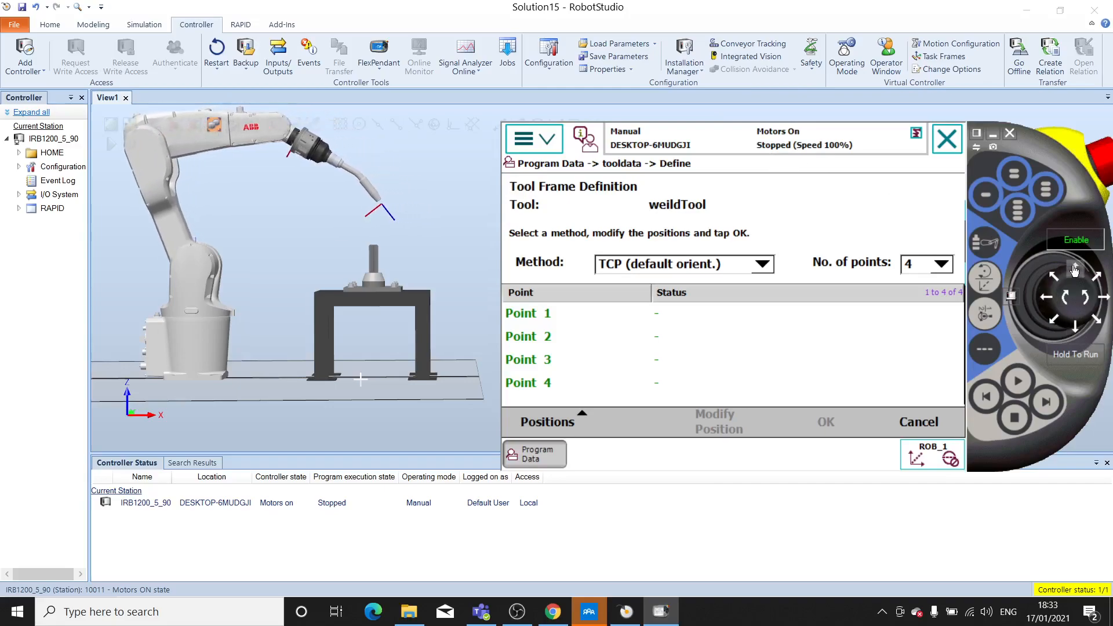
click(1075, 271)
click(1075, 272)
click(1075, 273)
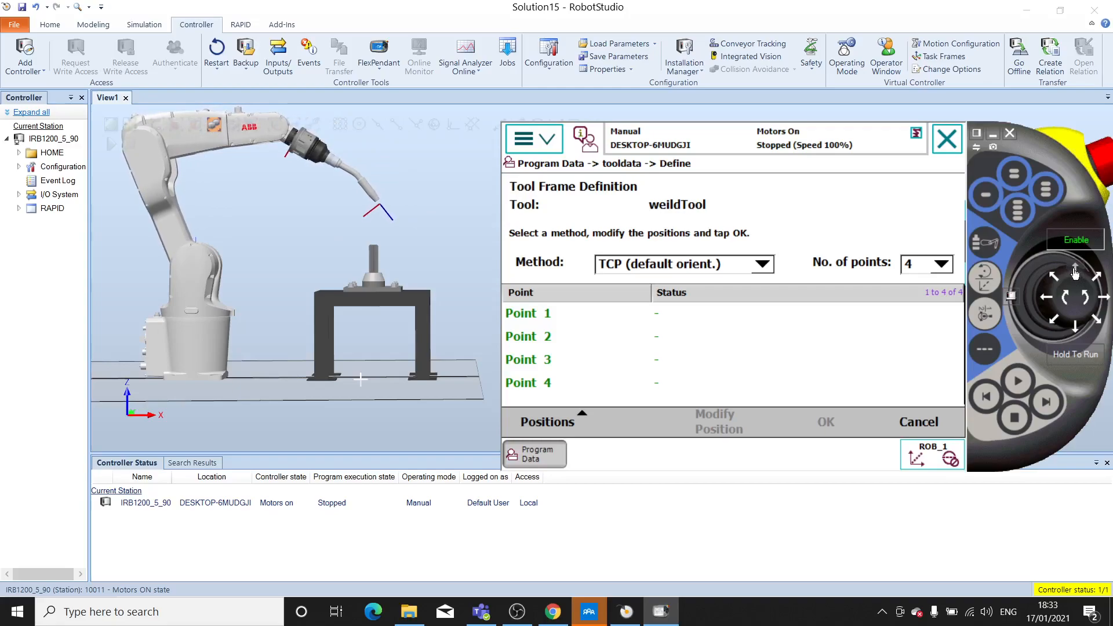
- Jog the torch linearly along Z down to the pin's tip and acknowledge the singularity errors
click(1086, 298)
click(1061, 299)
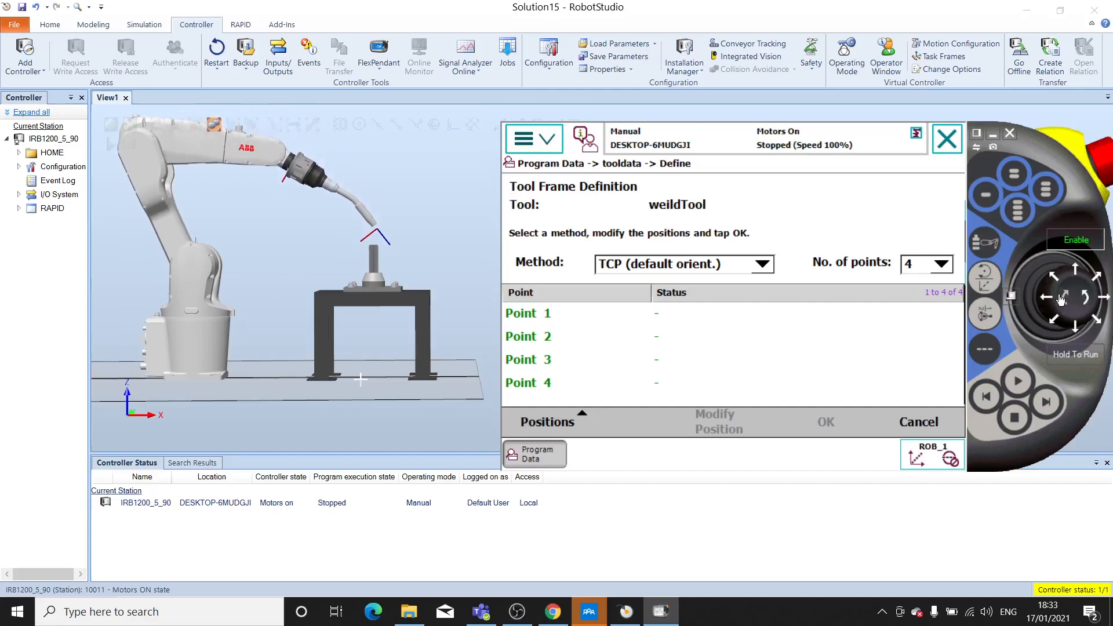
click(1061, 299)
click(1061, 299)
click(1061, 299)
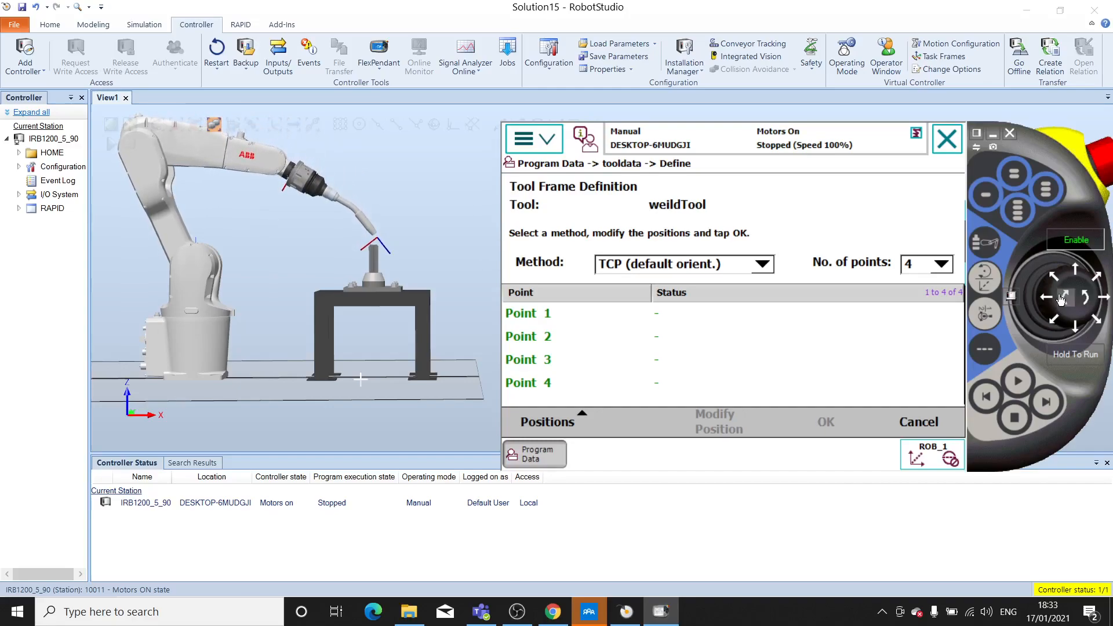
click(1061, 298)
click(1061, 298)
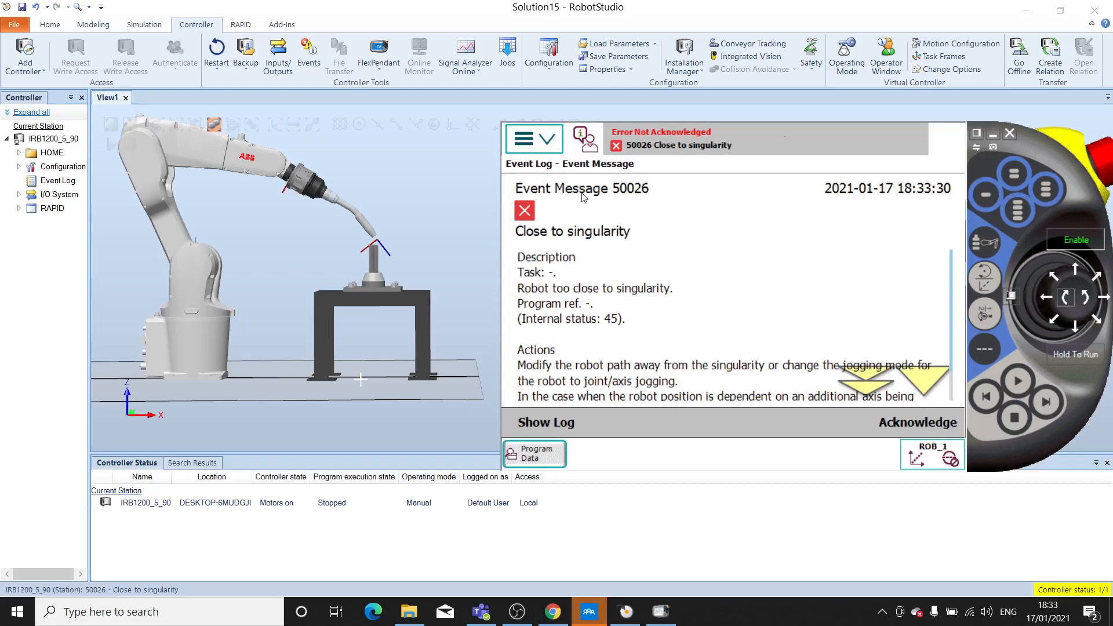
click(908, 421)
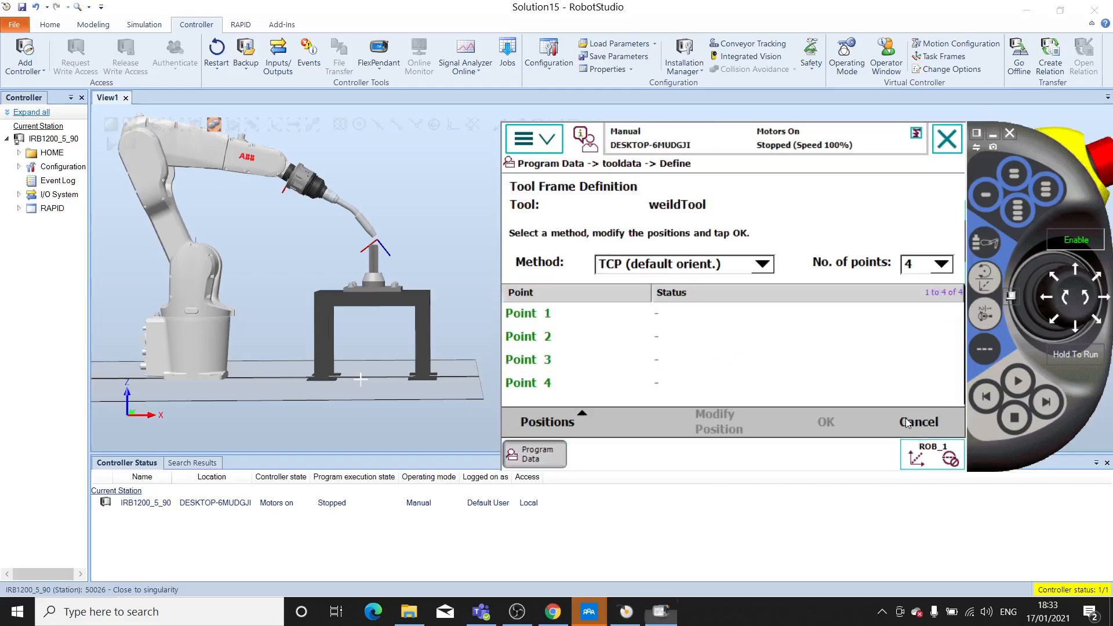
click(1082, 301)
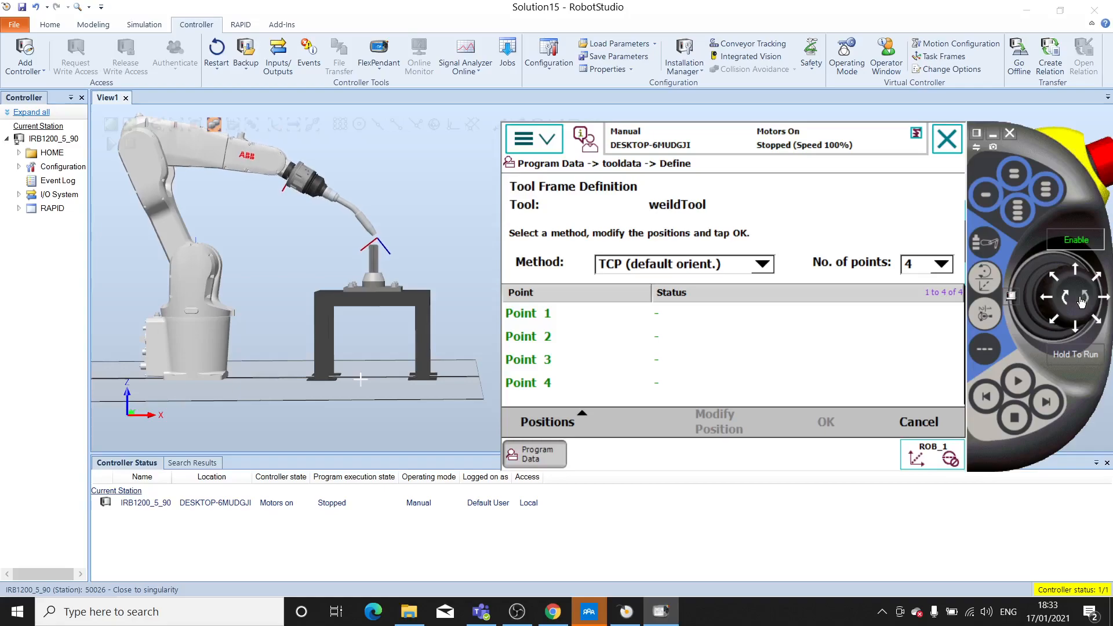
click(1062, 297)
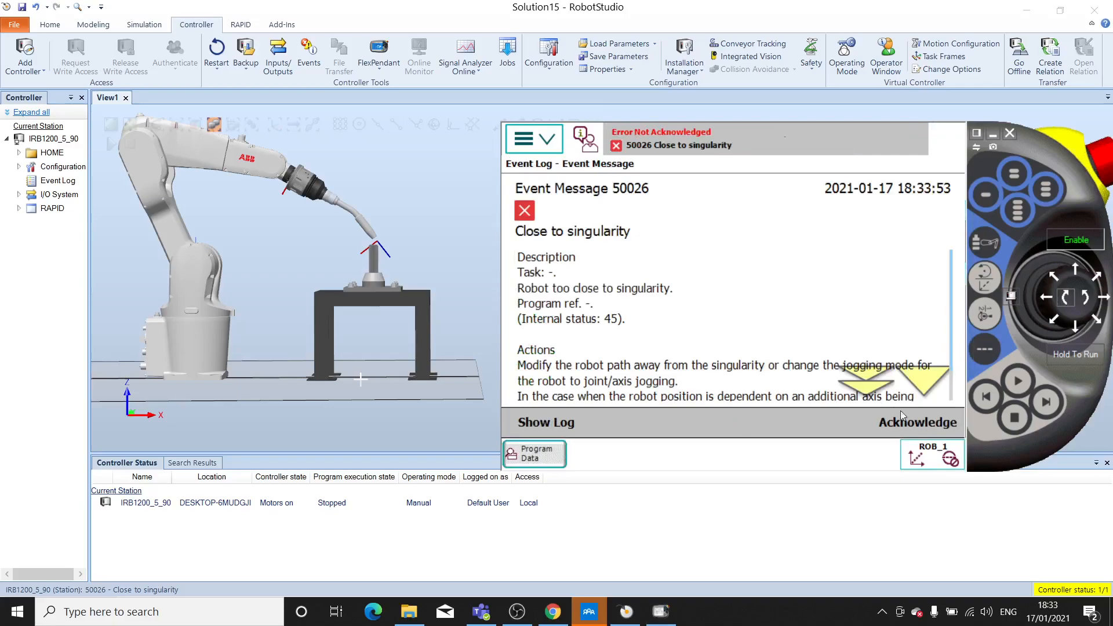
click(908, 419)
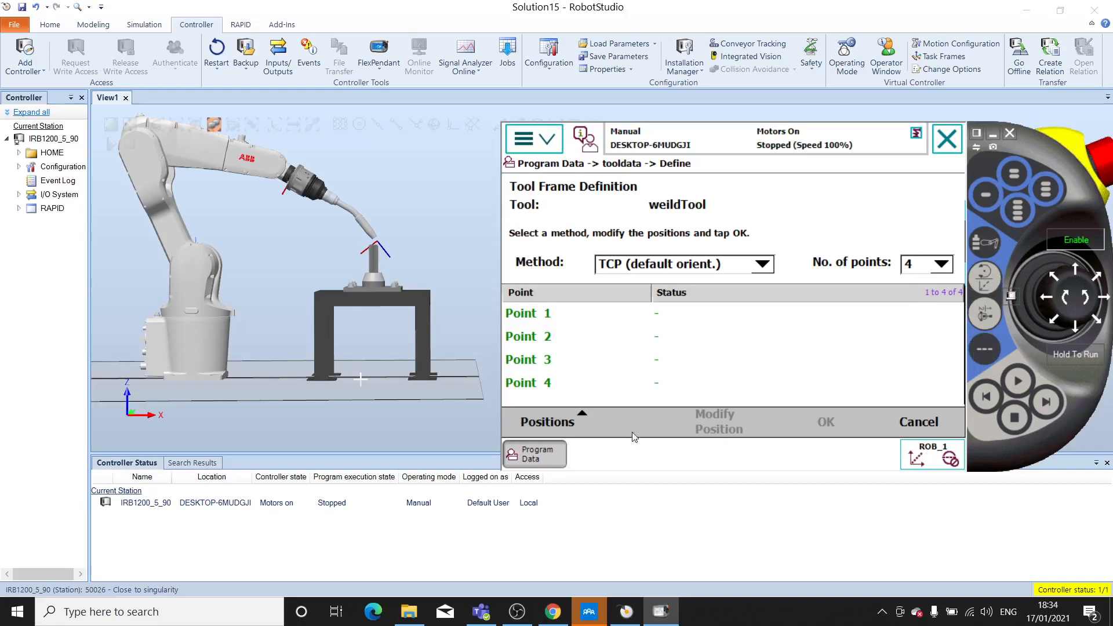
- Orbit to the opposite side of the station and arrange the virtual FlexPendant beside the robot and table
ctrl+shift+drag(408, 275, 283, 323)
ctrl+shift+drag(837, 248, 643, 231)
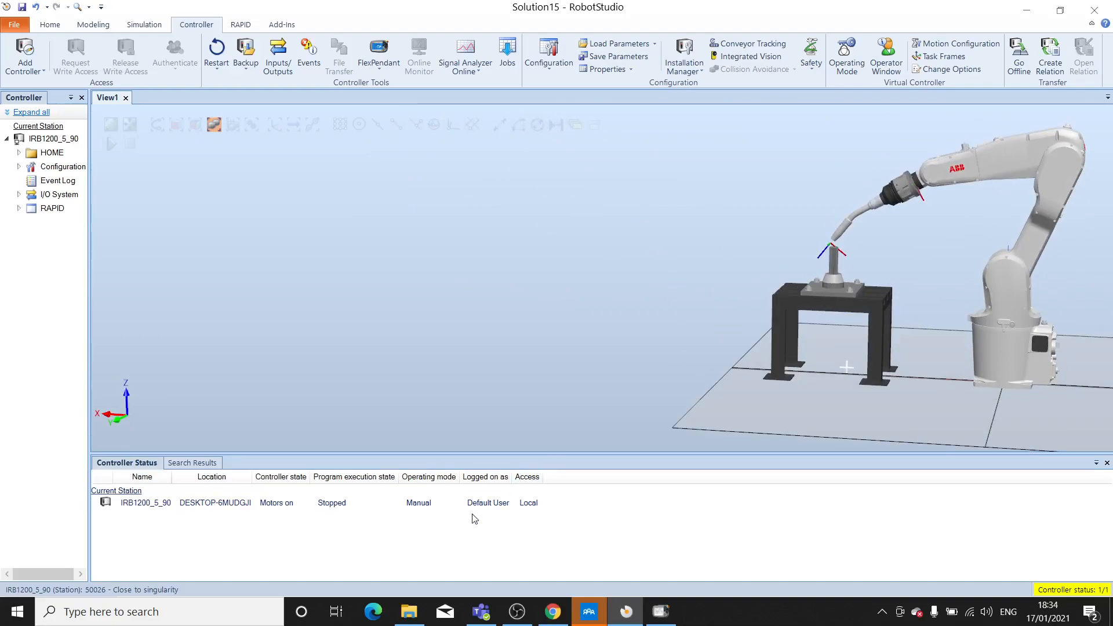
click(661, 612)
drag(1039, 144, 684, 109)
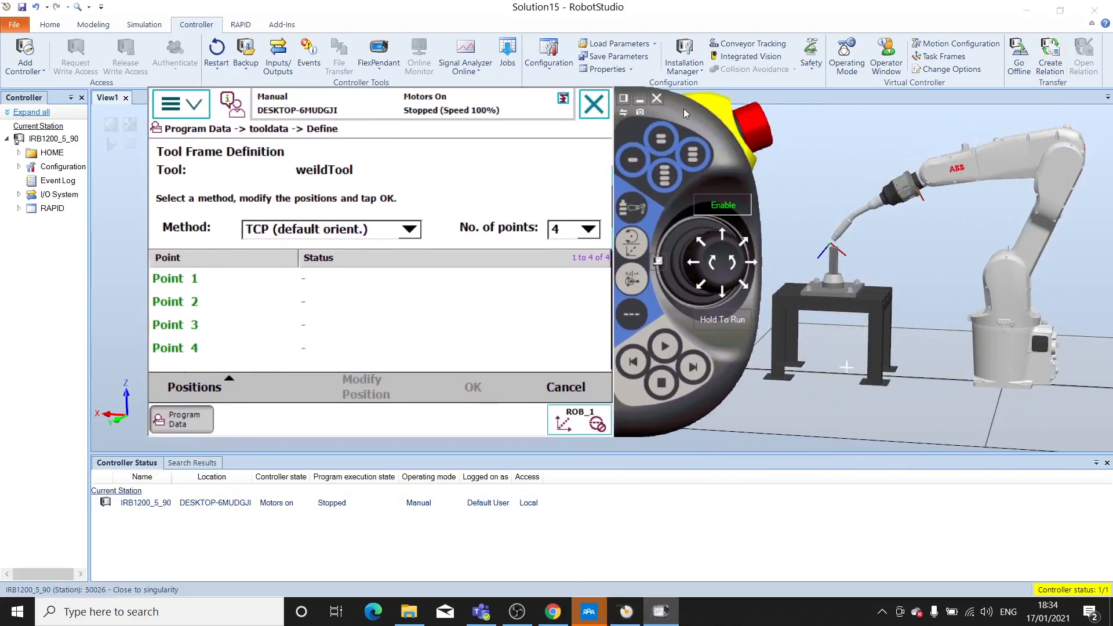
- Fine-tune the torch tip against the pin's tip with axis 1-3 jogging and record the position as Point 1
click(632, 276)
drag(722, 273, 719, 271)
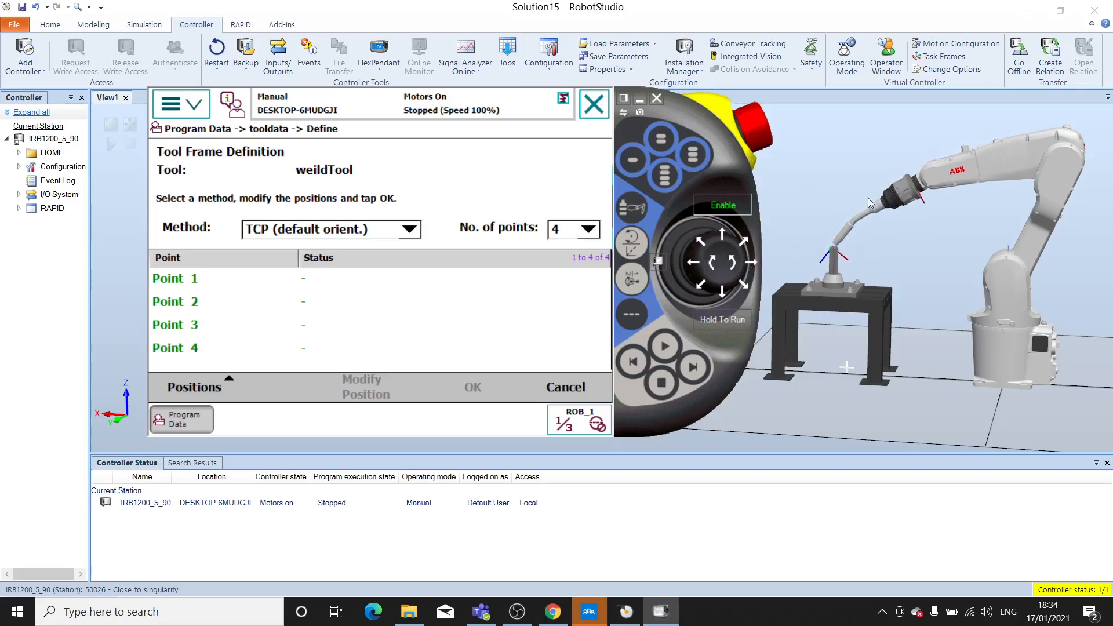
ctrl+shift+drag(864, 269, 985, 247)
ctrl+shift+drag(717, 325, 706, 372)
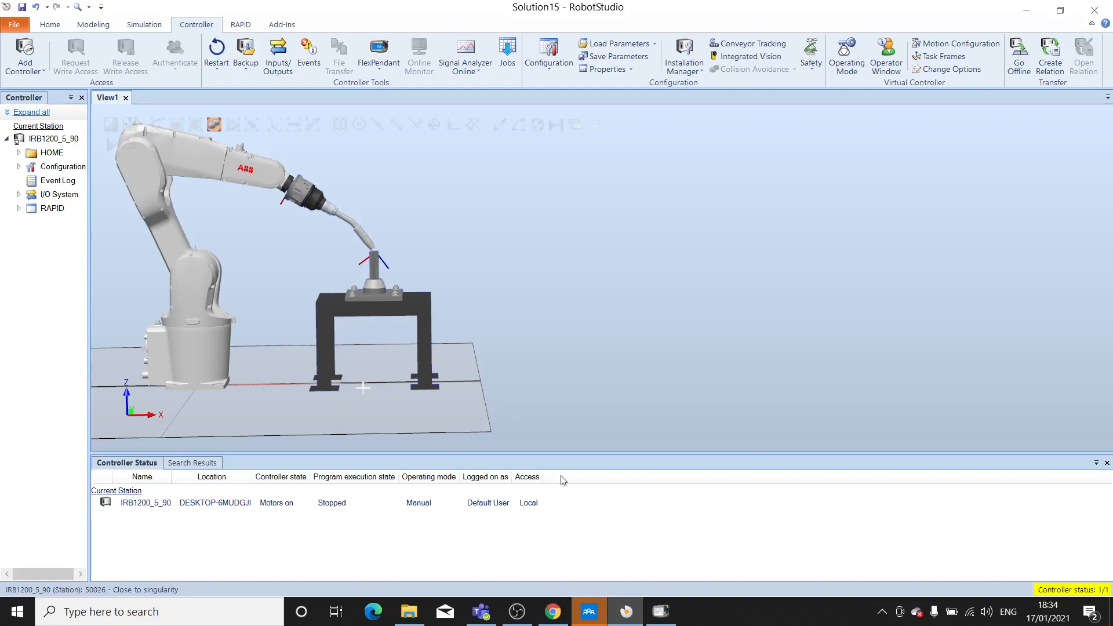
click(666, 619)
drag(686, 114, 1017, 110)
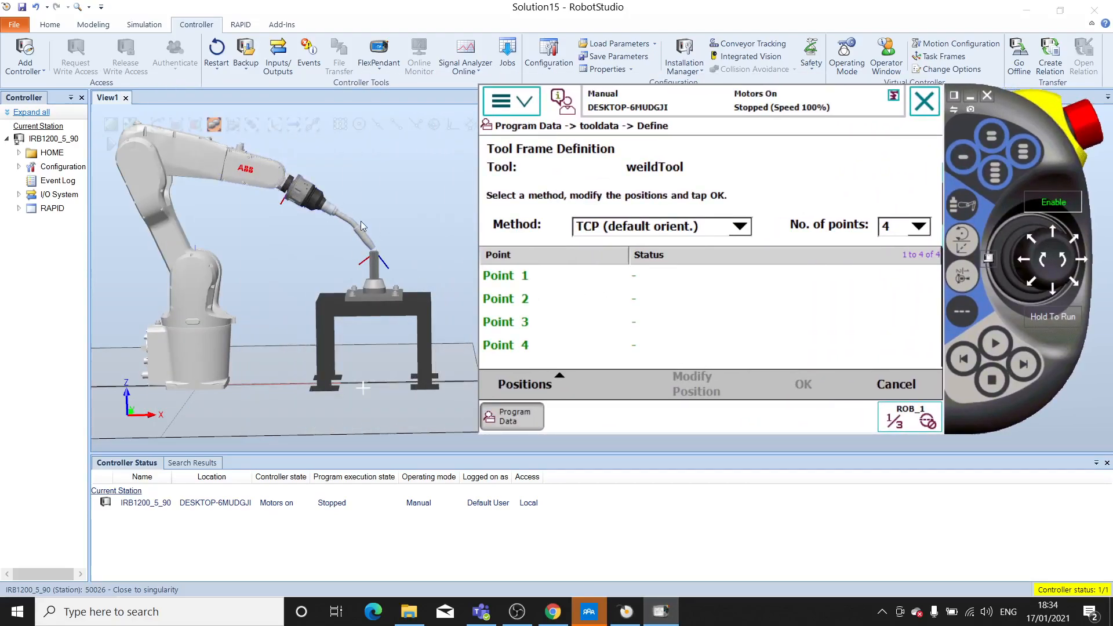
click(516, 278)
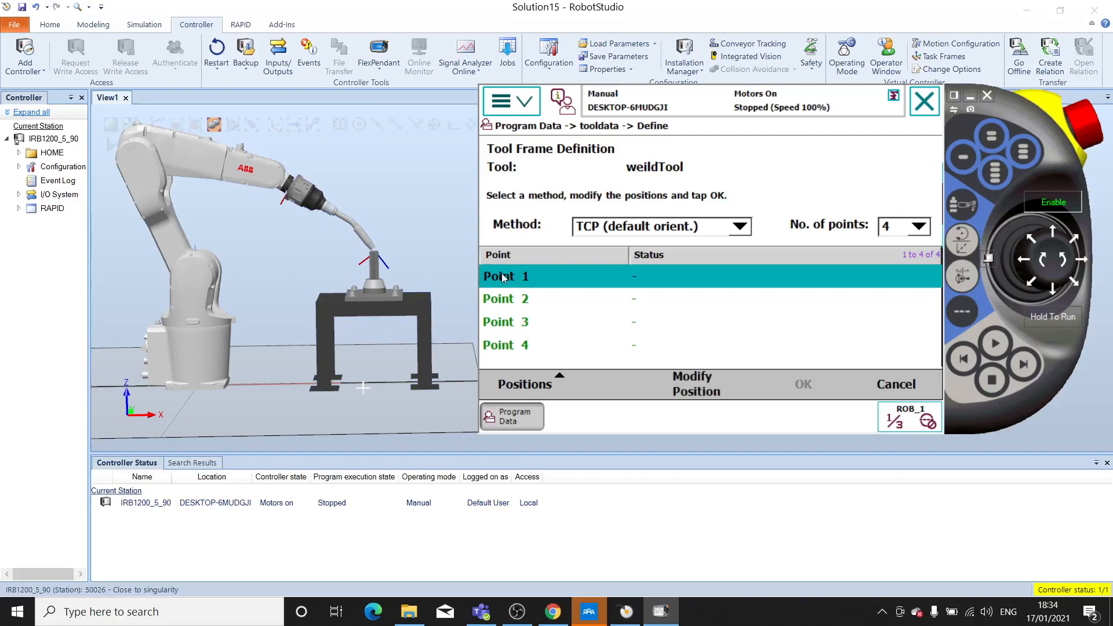
click(691, 381)
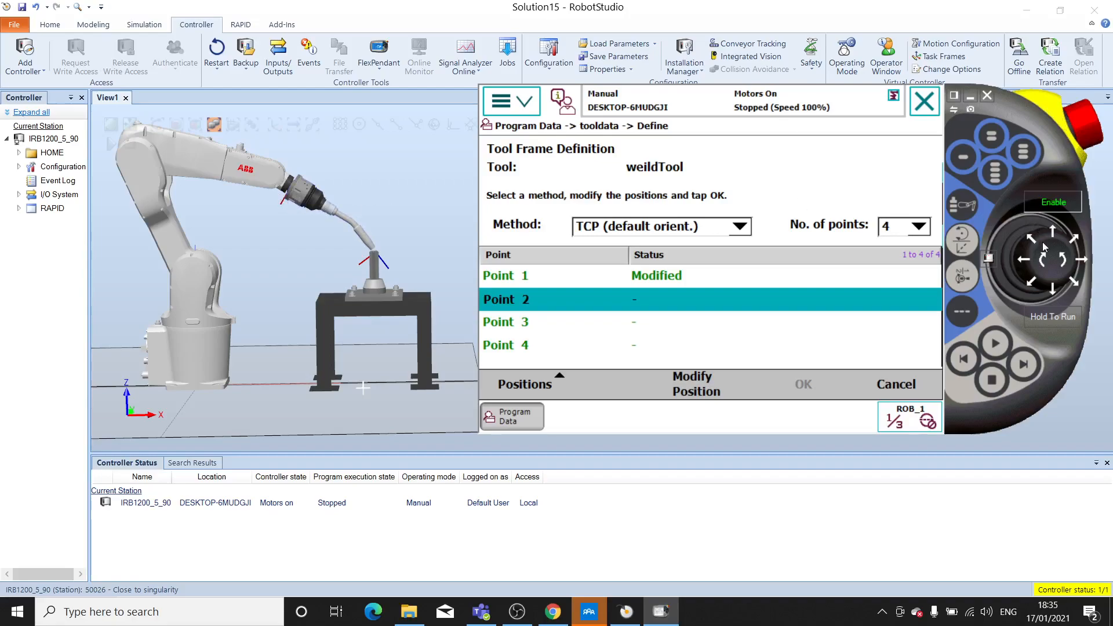
- Lift the torch clear of the pin with axis 1-3 jogging, and tilt the wrist with axis 4-6 jogging until the torch points downward
click(1044, 265)
click(1062, 268)
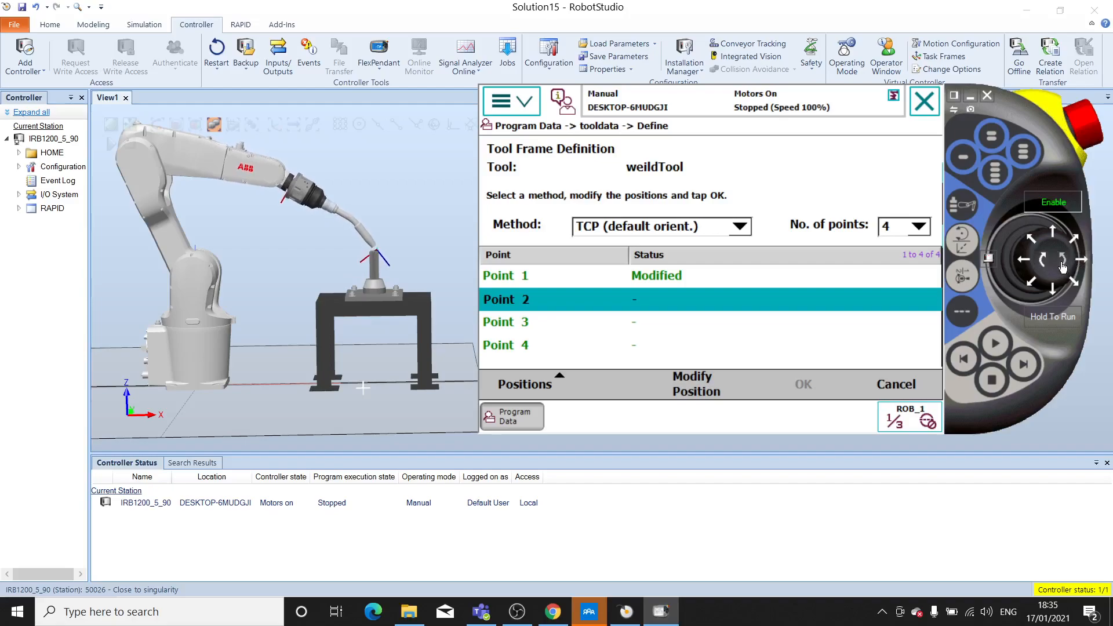
click(962, 277)
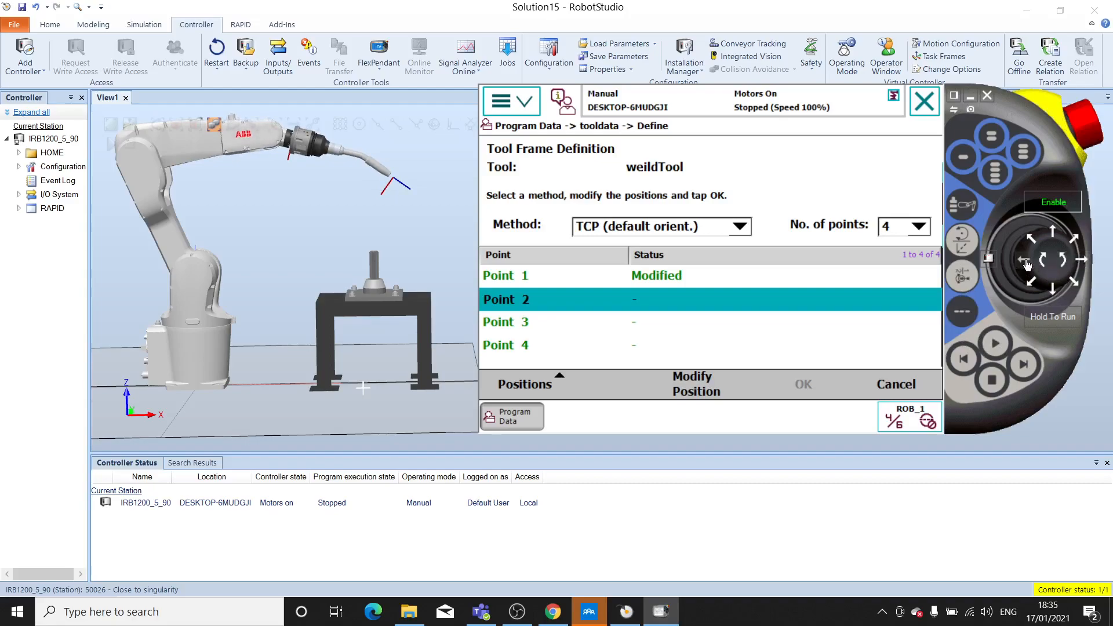
drag(1058, 297, 1058, 297)
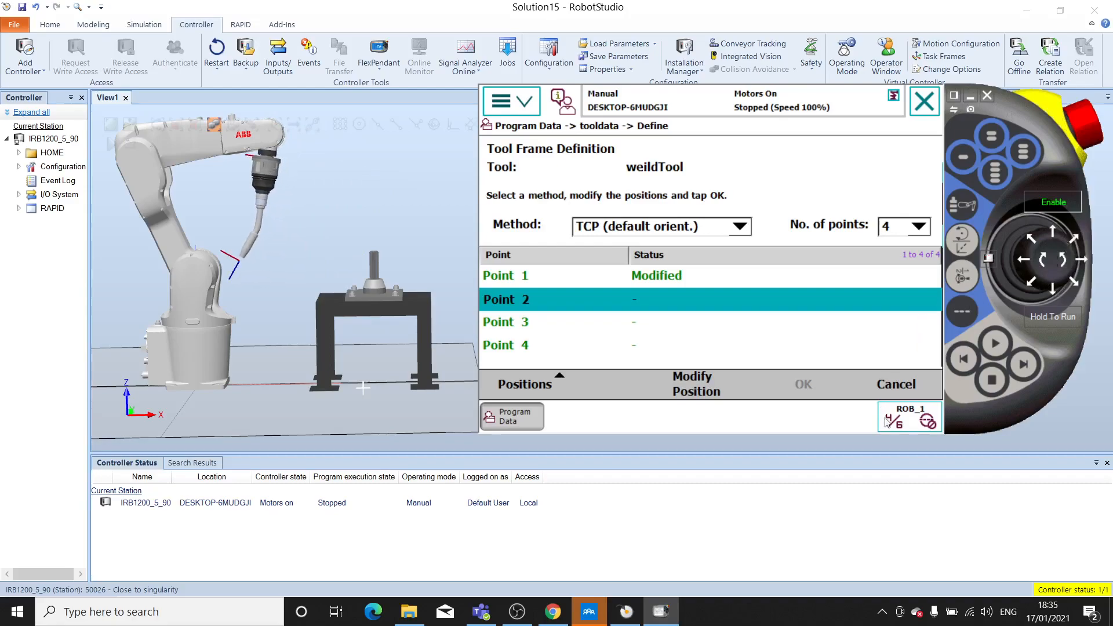
- Switch to linear jogging, move the torch along X and Z toward the space above the pin, and acknowledge the singularity error
click(965, 253)
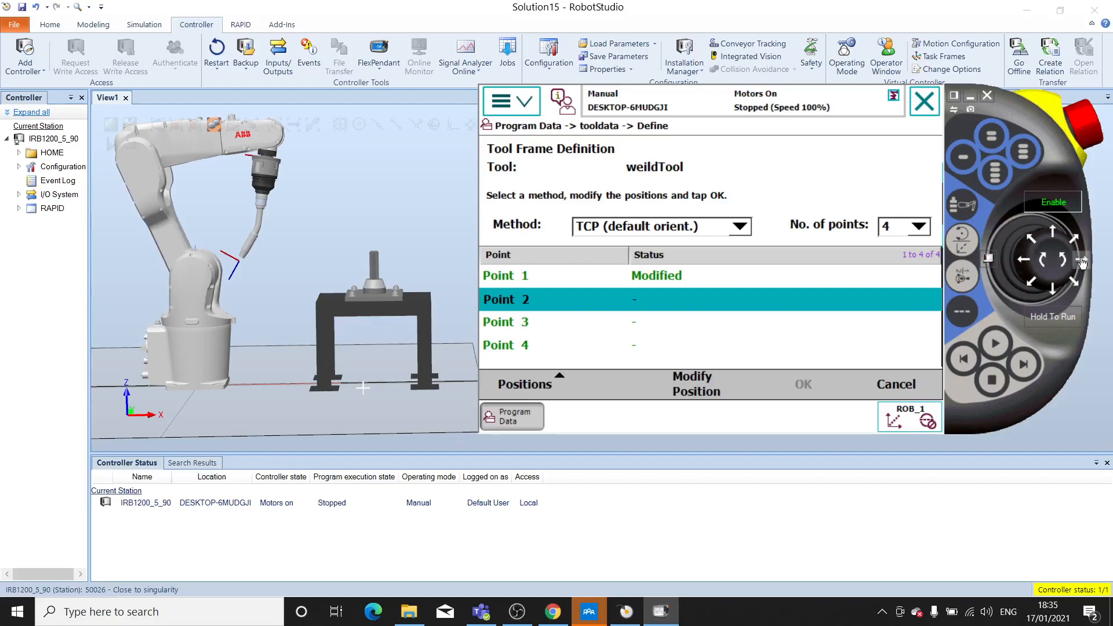
click(1058, 263)
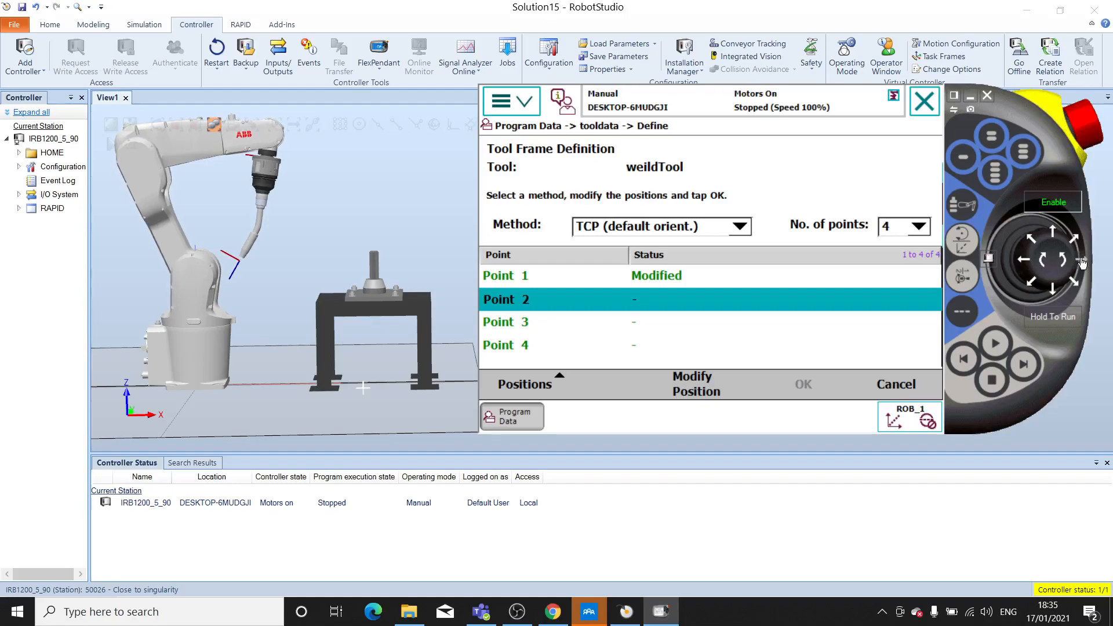
click(1025, 264)
click(1053, 233)
click(1055, 292)
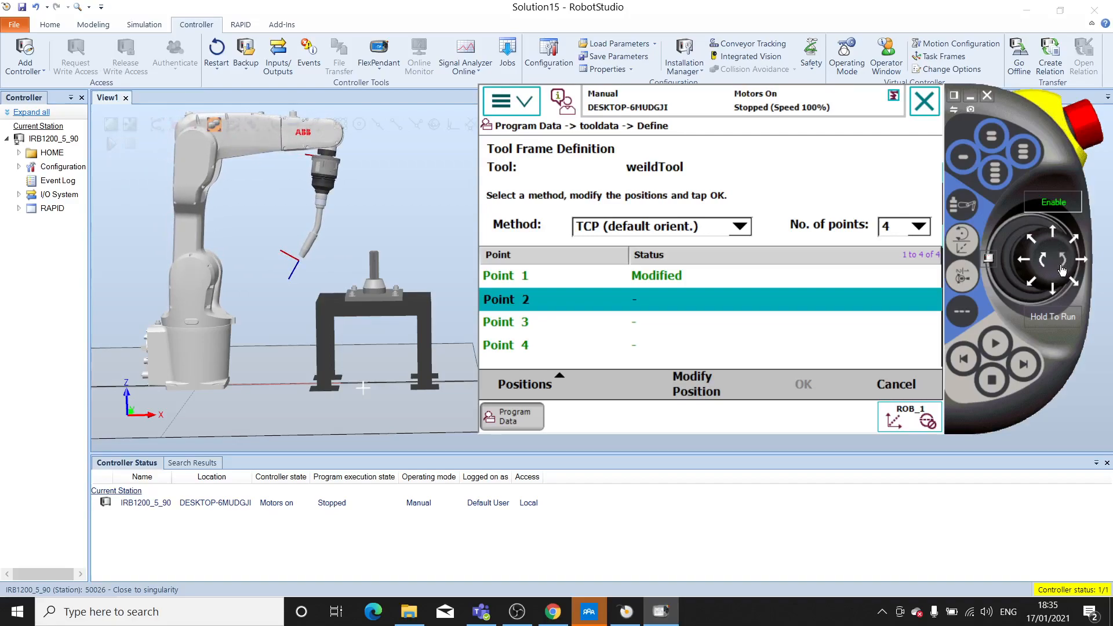
click(1043, 263)
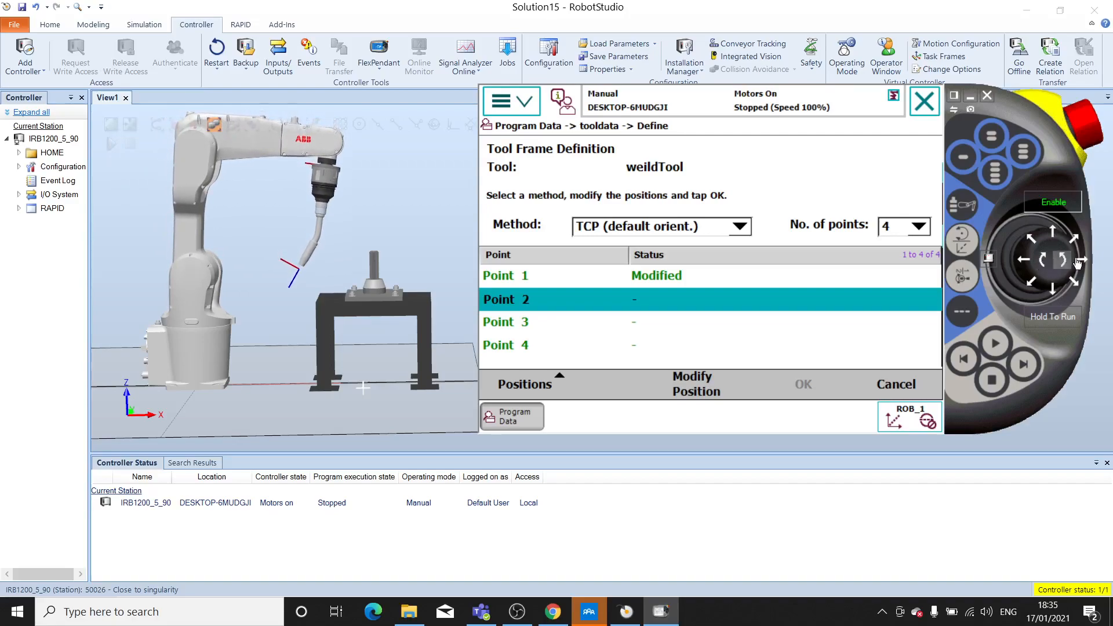
click(1069, 261)
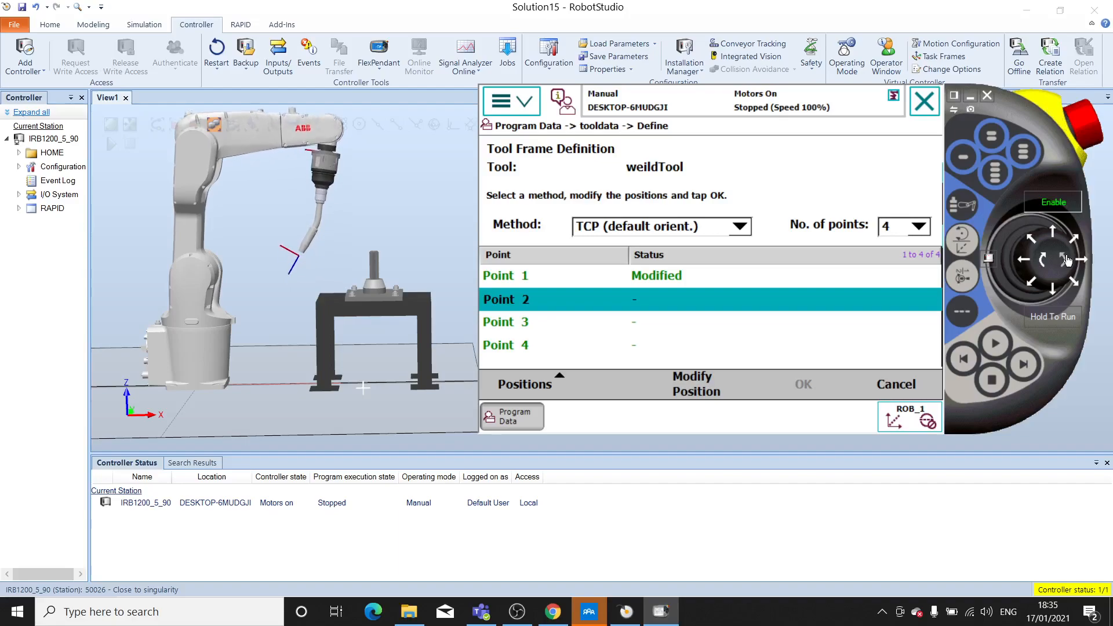
click(1051, 294)
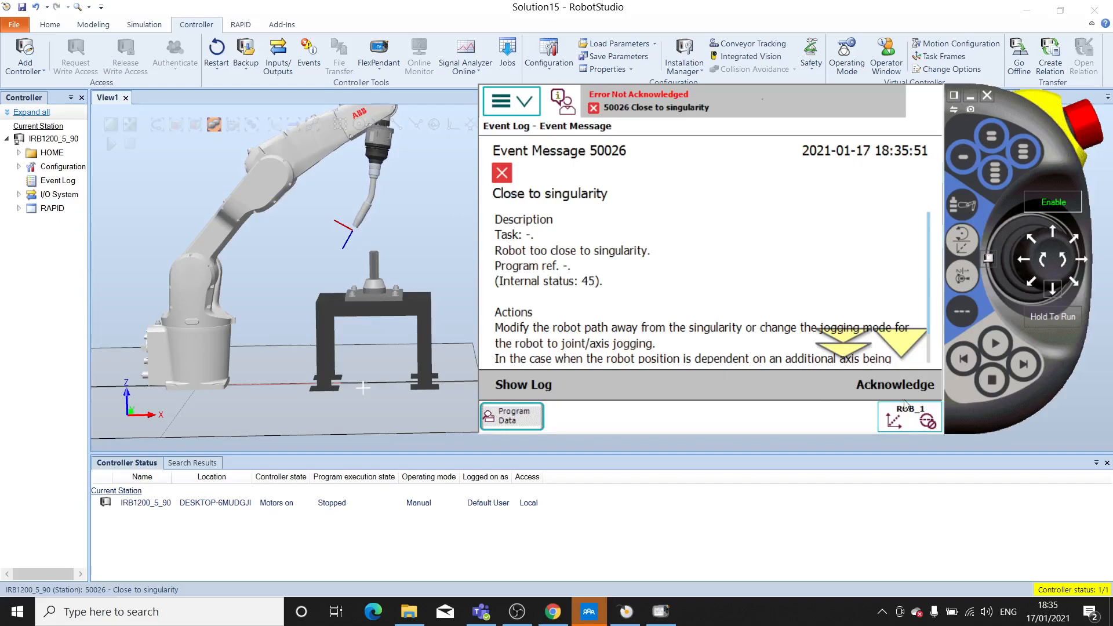
click(883, 385)
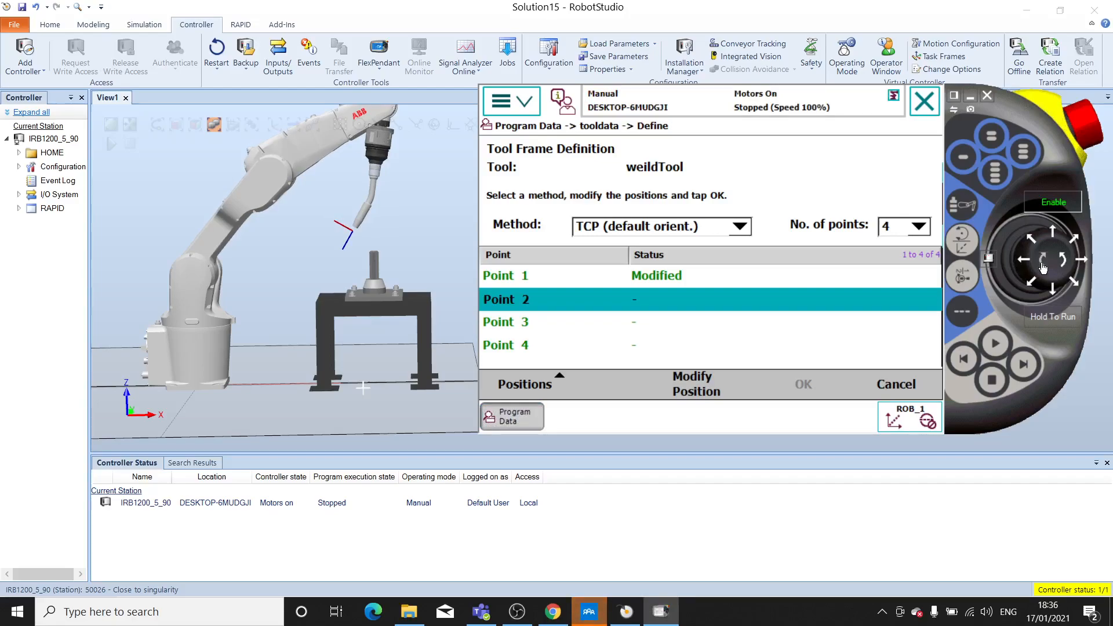
- Lower the torch linearly along Z and advance it along X to the pin's tip
drag(1042, 267, 1055, 296)
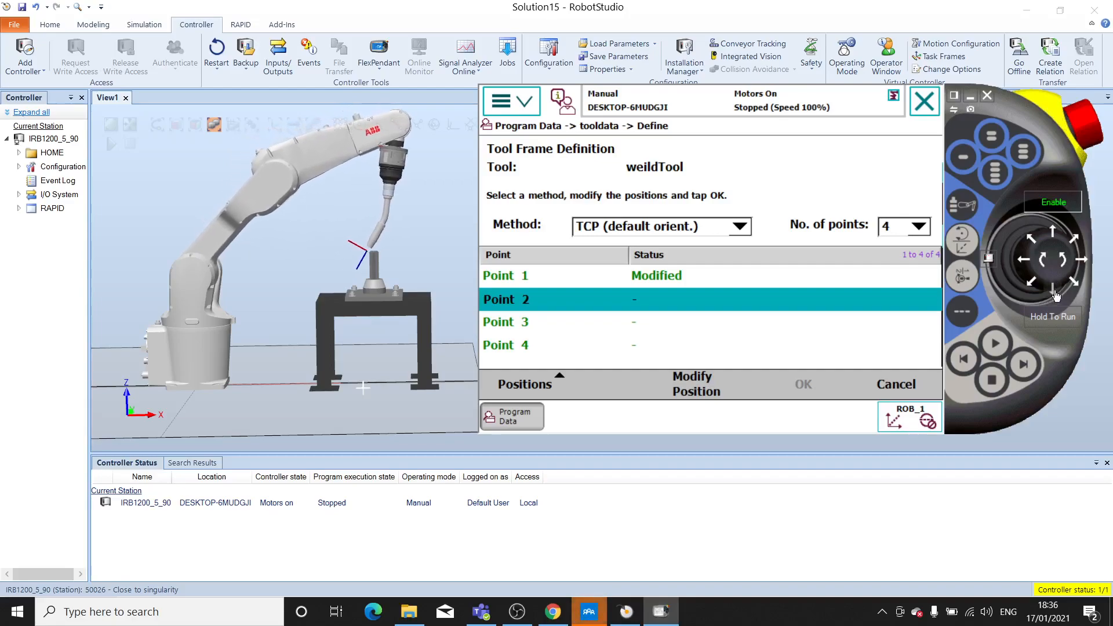
click(902, 389)
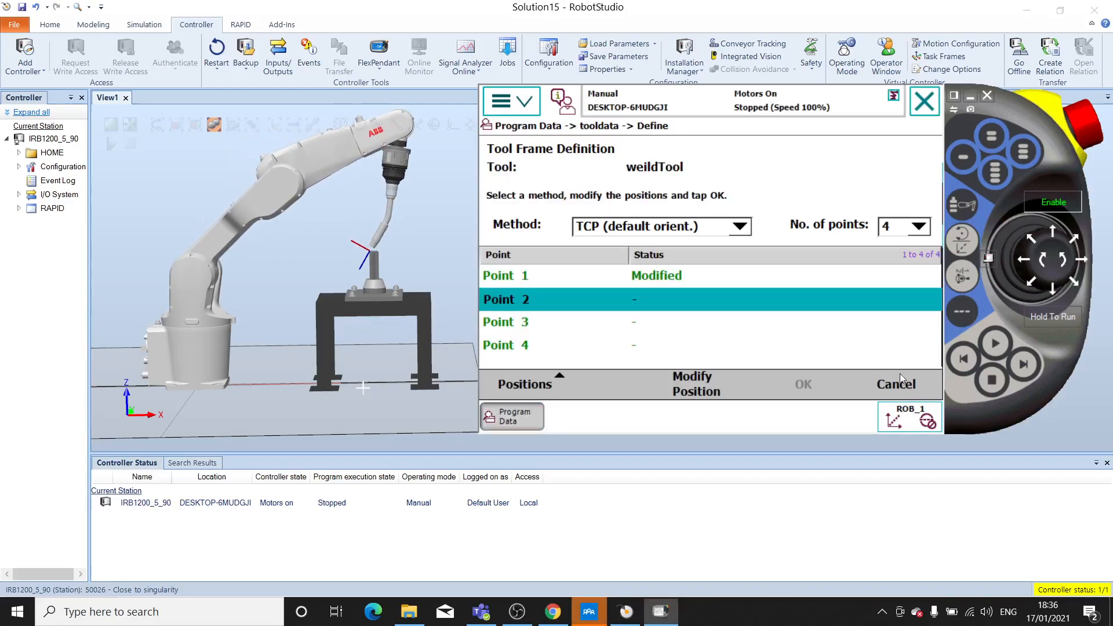
click(1044, 264)
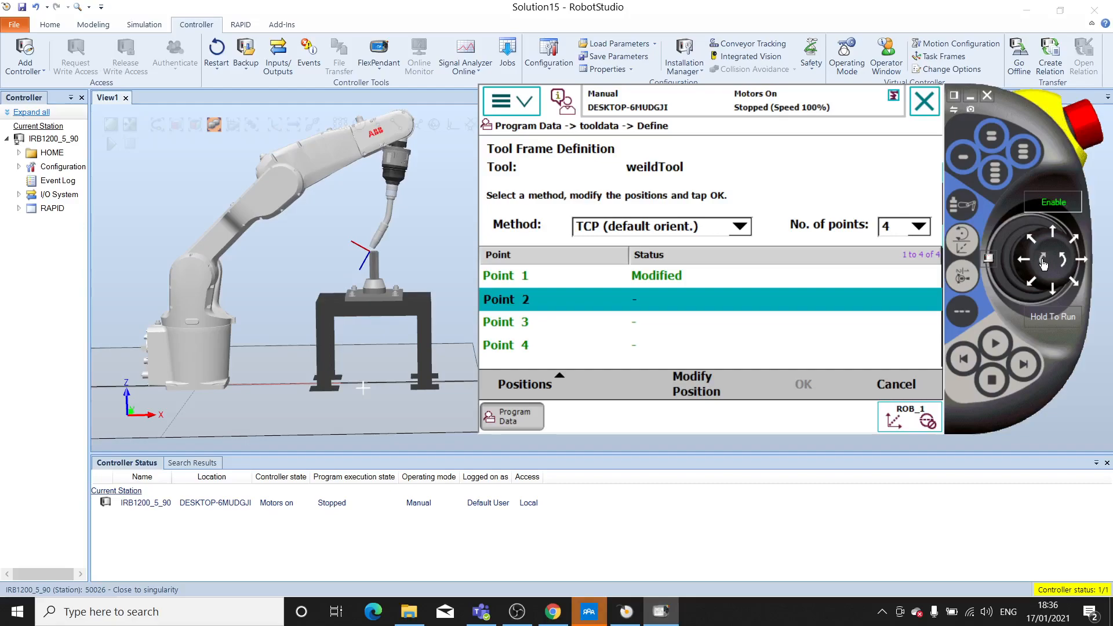
click(1045, 264)
drag(1045, 265, 1060, 267)
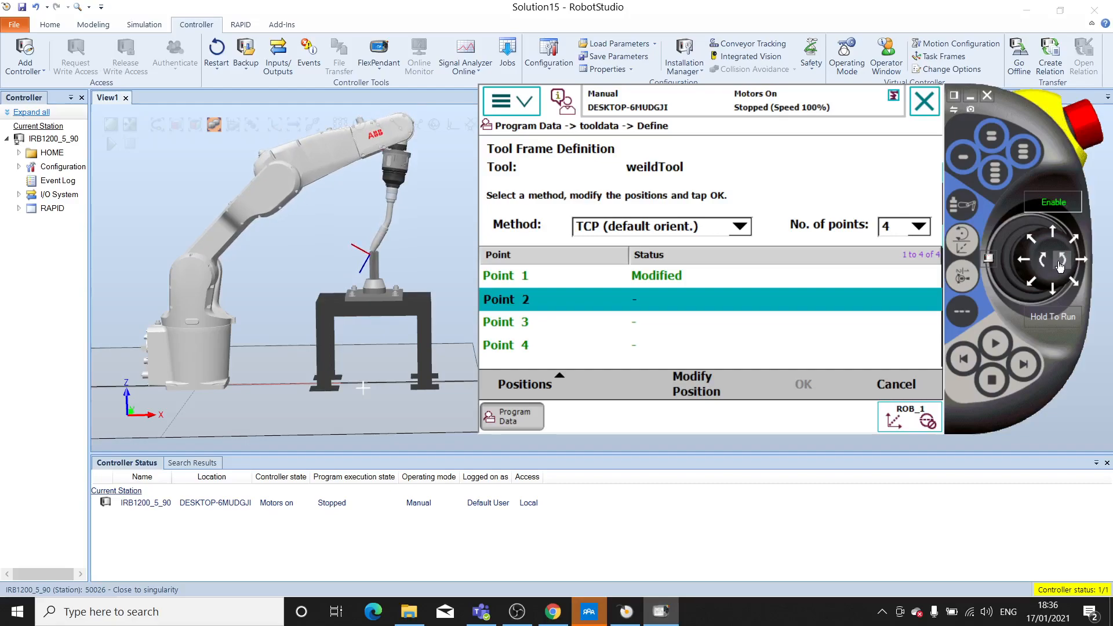
- View the station from the front and jog the torch linearly along Y until its tip is centred over the pin
ctrl+shift+drag(406, 261, 706, 232)
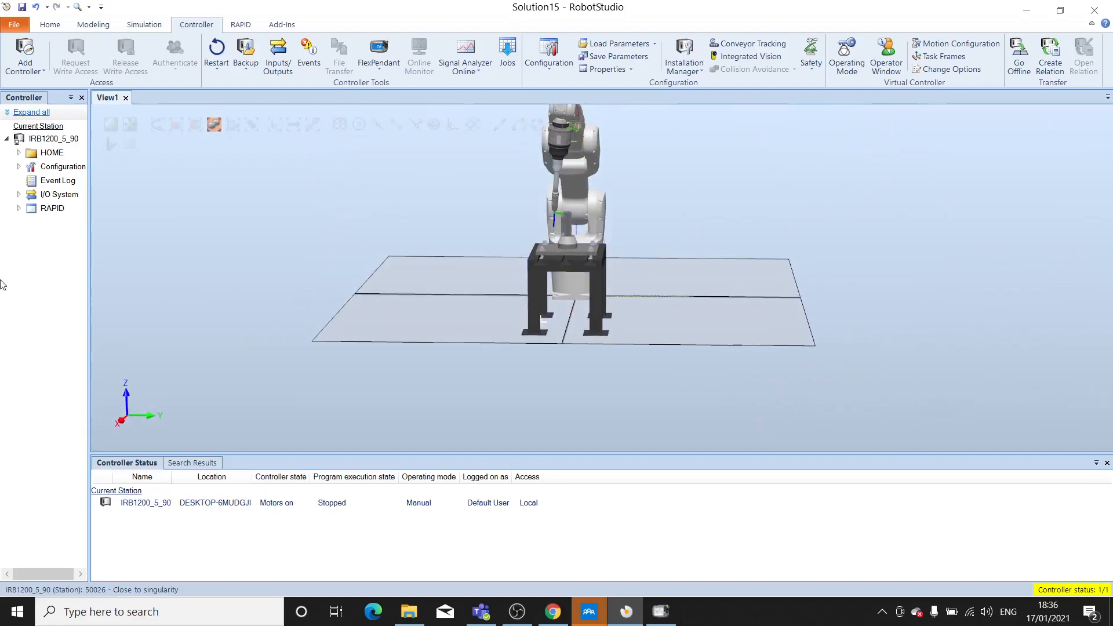
click(661, 612)
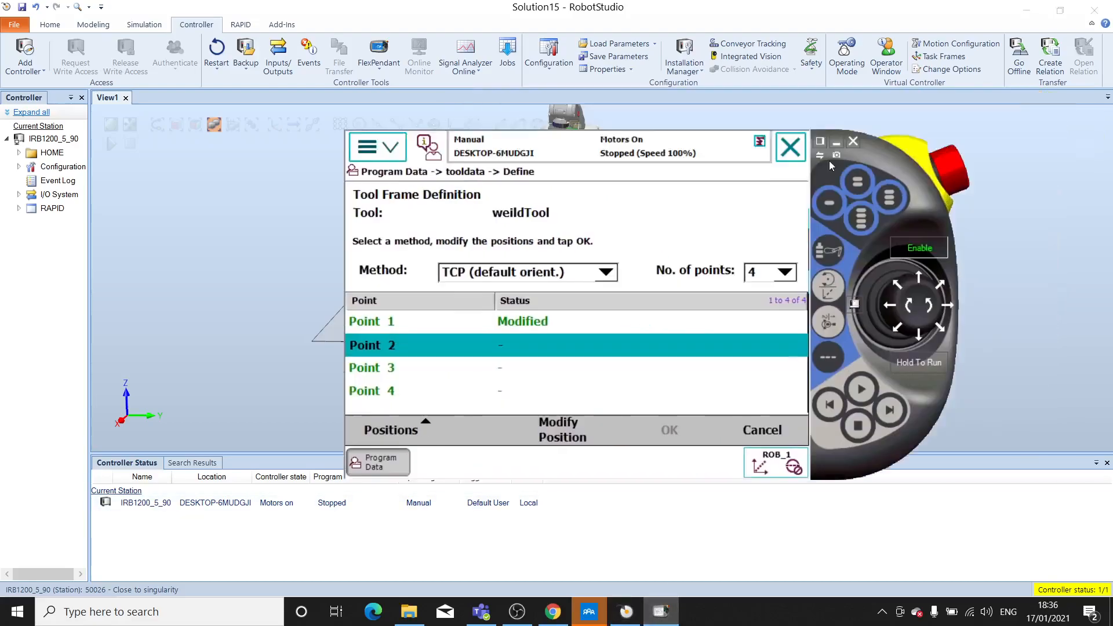
drag(830, 165, 707, 297)
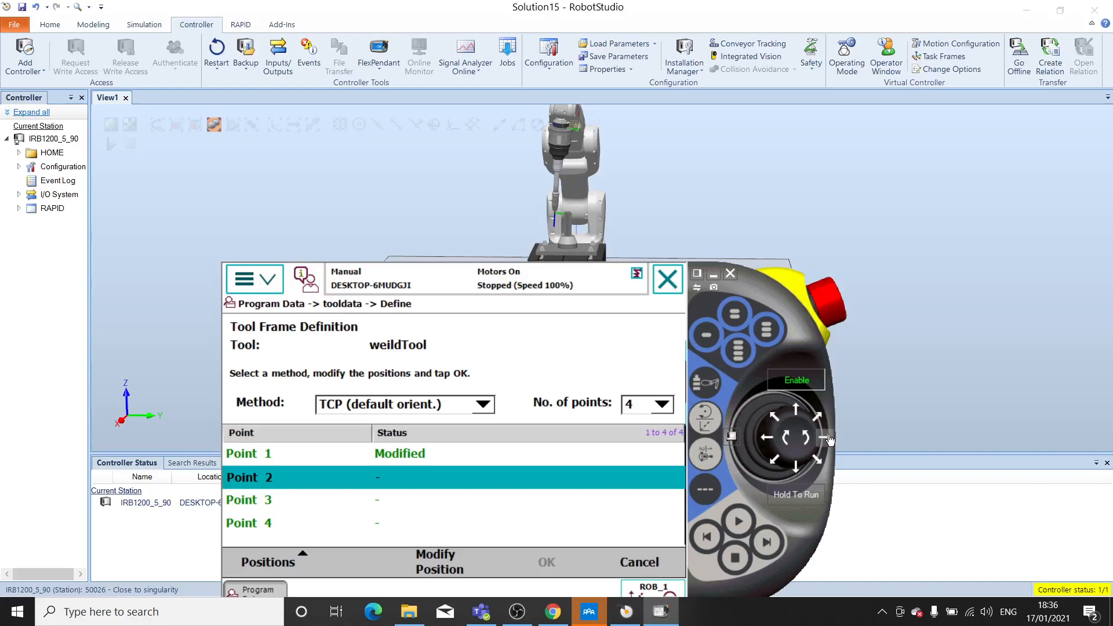
drag(831, 440, 830, 440)
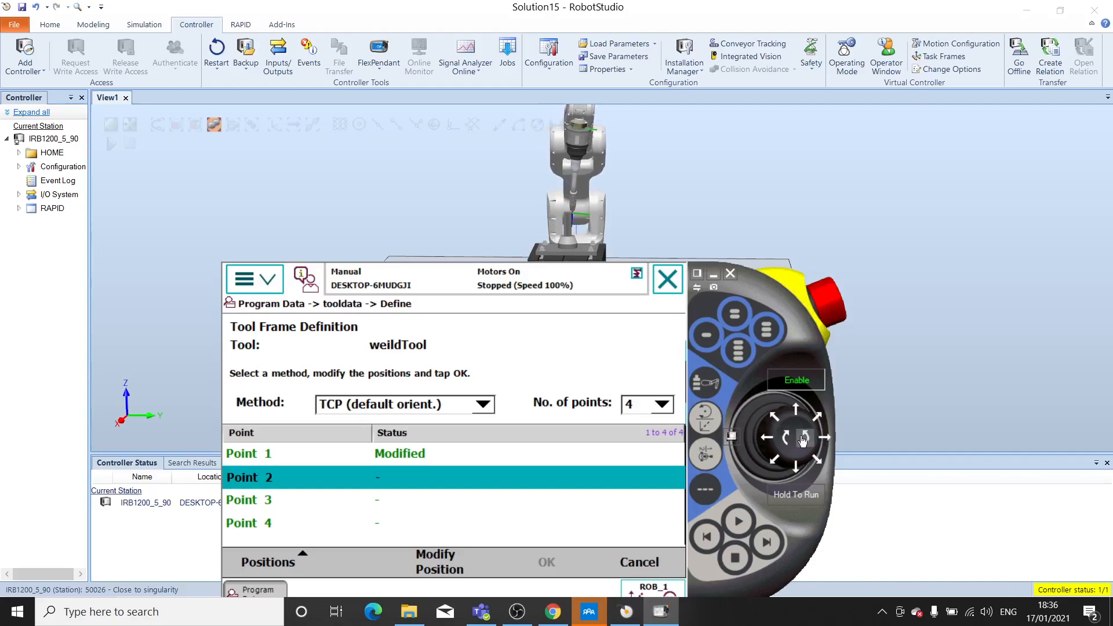
drag(766, 441, 766, 441)
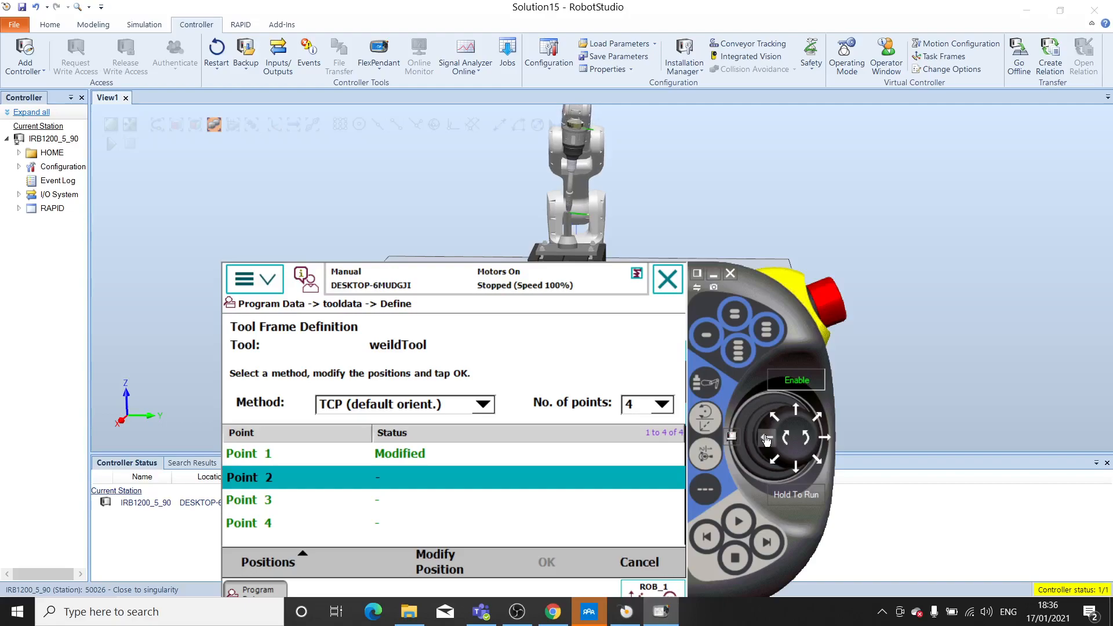
click(803, 437)
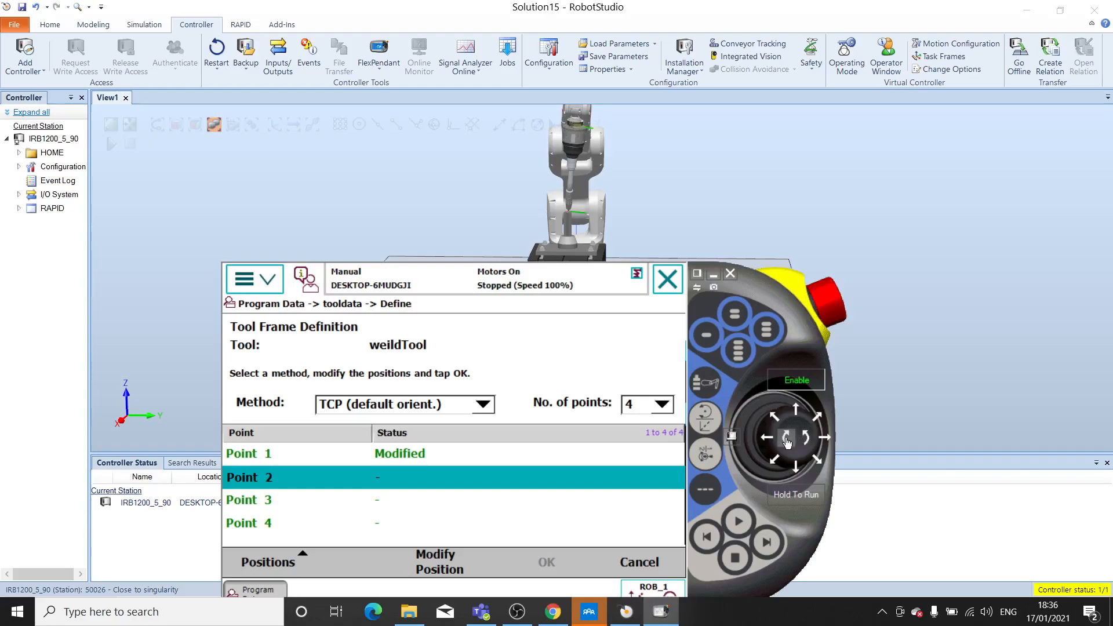
- Return to the side view and fine-tune the torch tip's height at the pin with linear Z jogging
click(730, 274)
ctrl+shift+drag(703, 219, 767, 267)
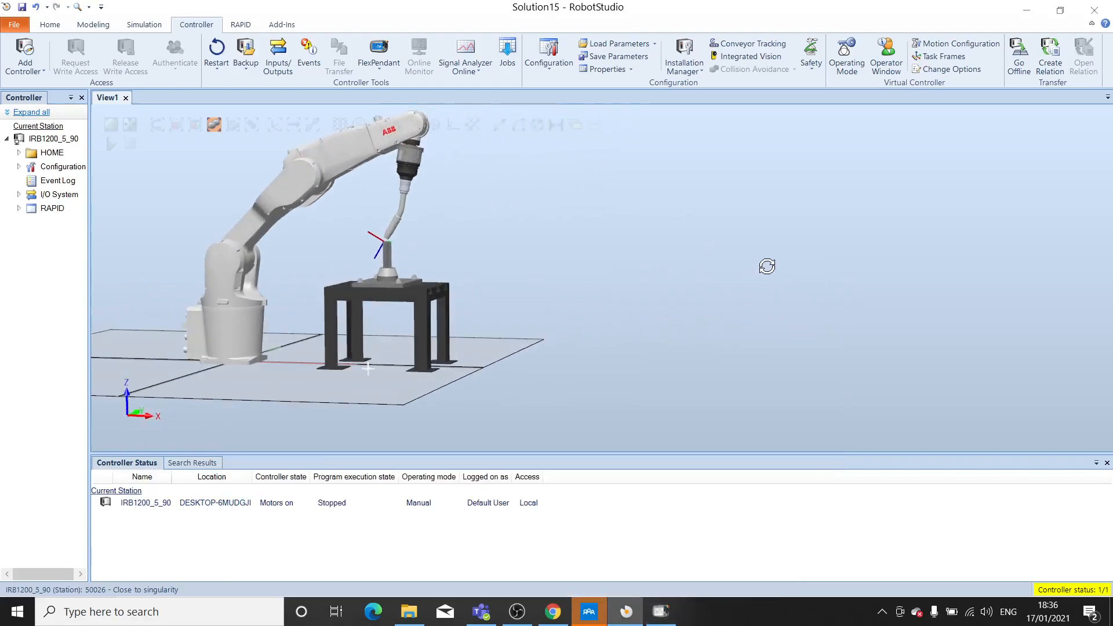
ctrl+shift+drag(639, 293, 530, 315)
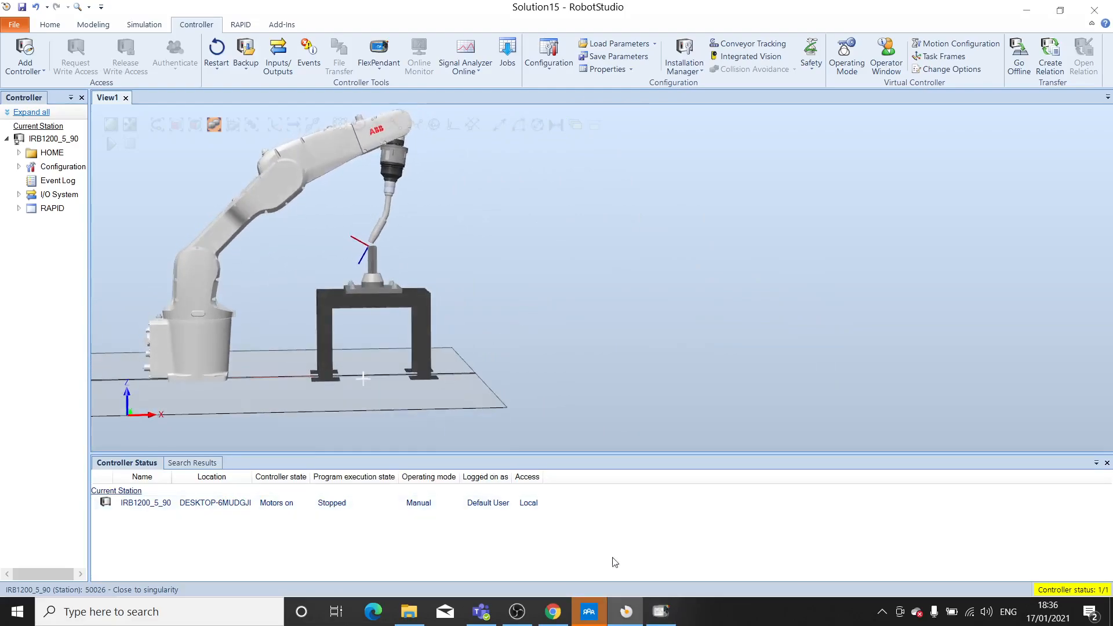
click(661, 612)
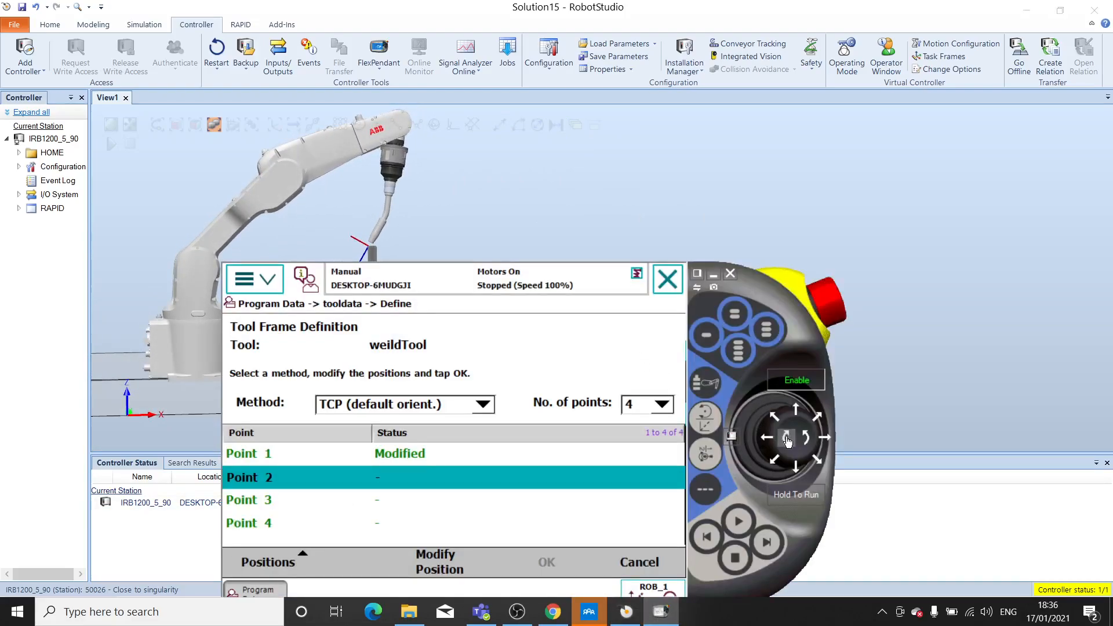
drag(787, 441, 787, 442)
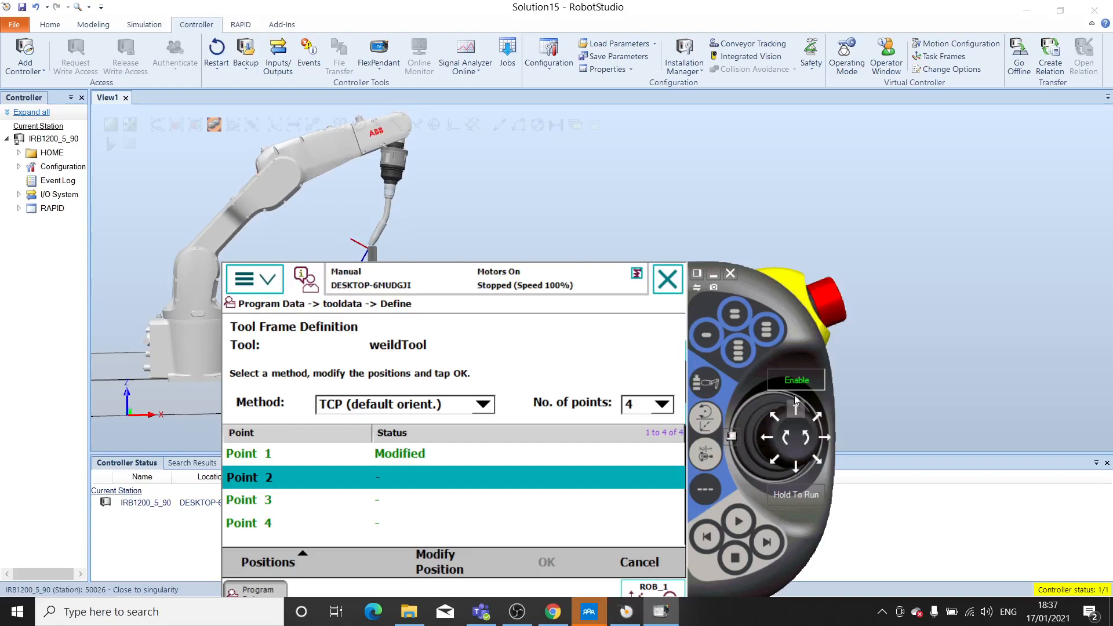
- Check the torch tip against the pin from a raised side view and record the position as Point 2
drag(755, 296, 942, 296)
ctrl+shift+drag(244, 291, 289, 285)
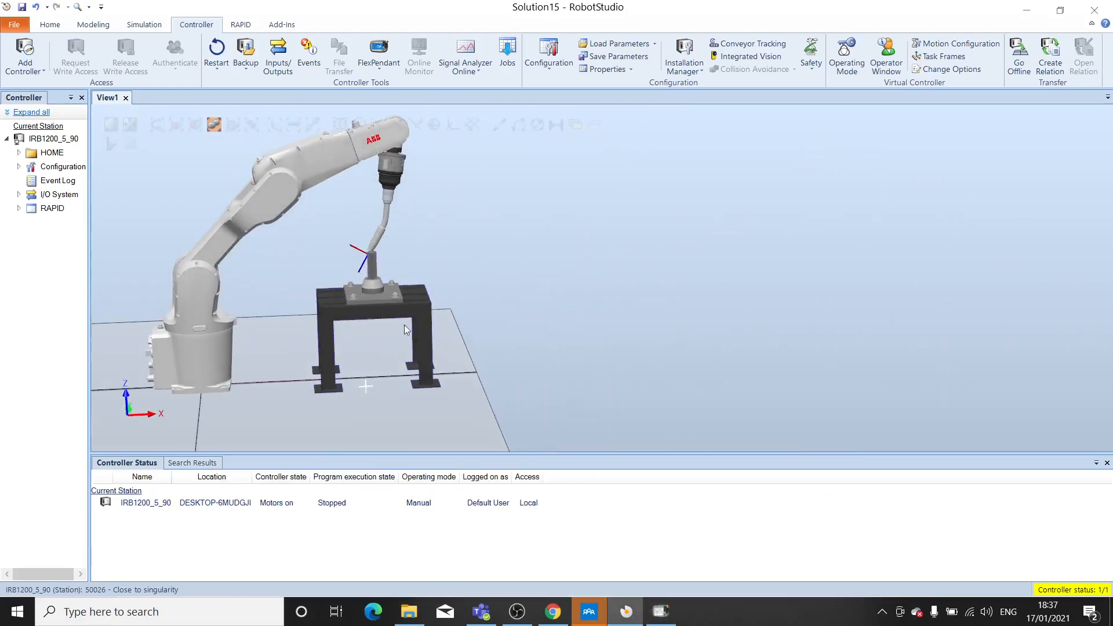
click(661, 611)
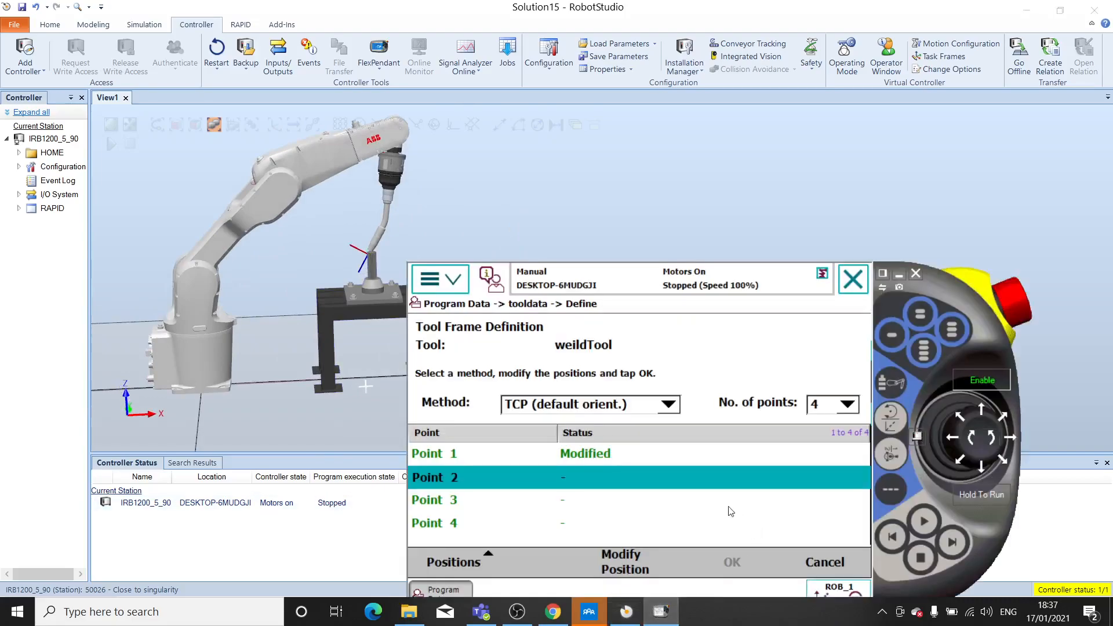
drag(983, 296, 1020, 136)
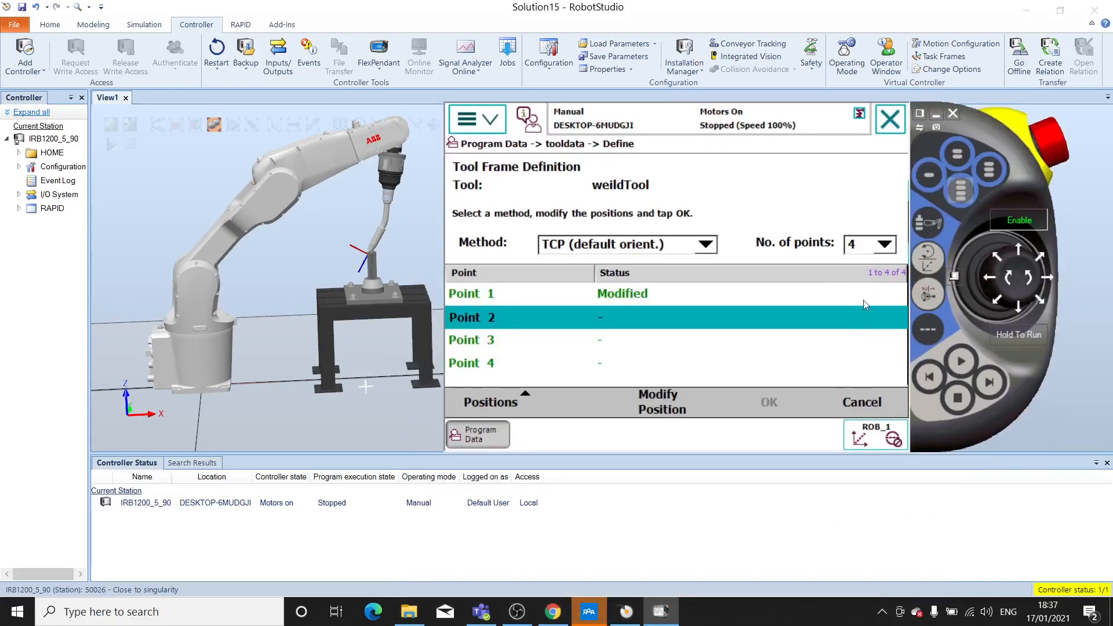
click(659, 407)
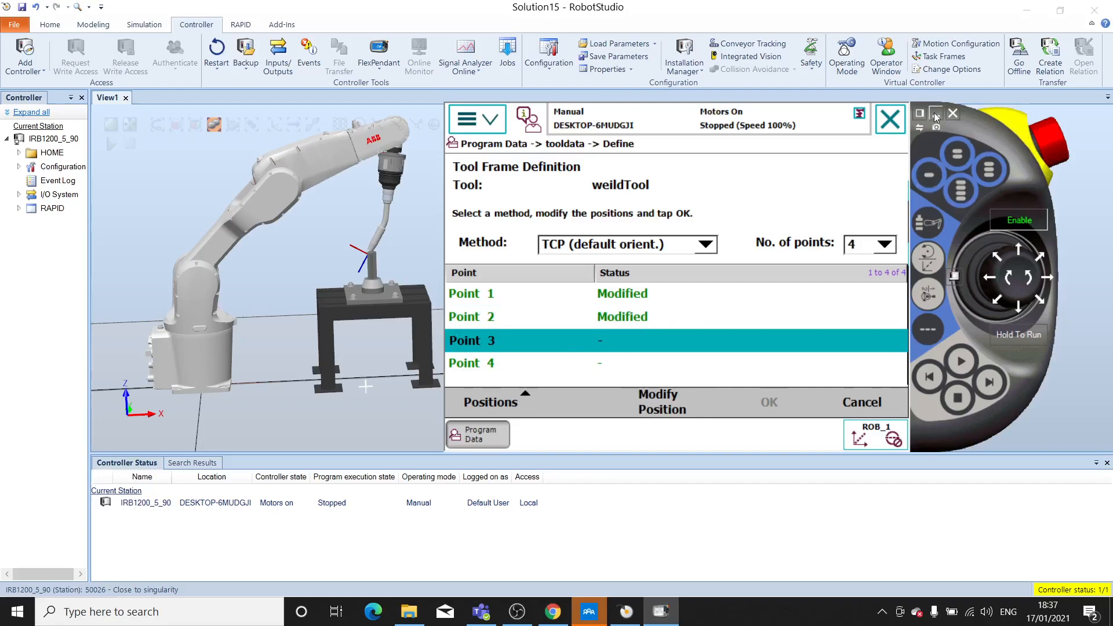
- Acknowledge the singularity error and jog robot axes 1-3 to pull the torch back from the pin
click(1011, 279)
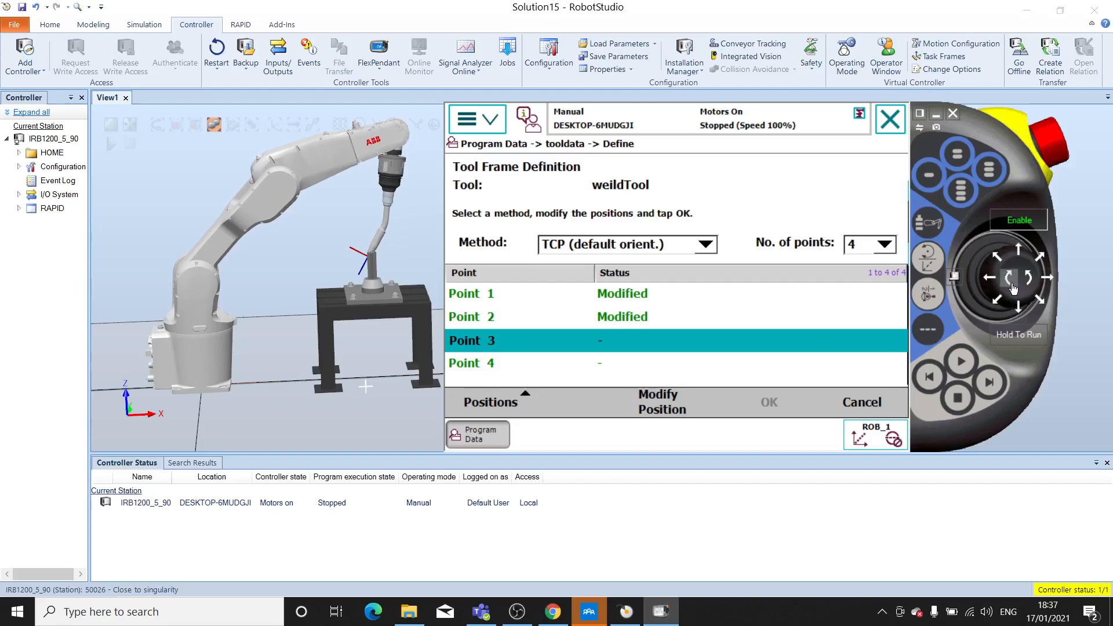
click(1027, 284)
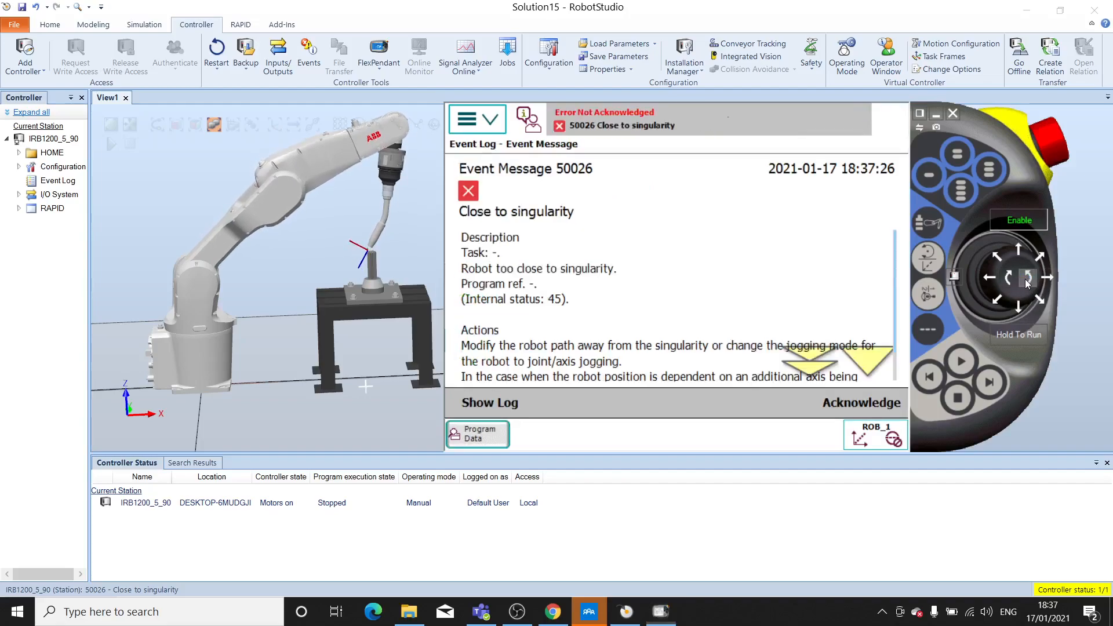
click(860, 414)
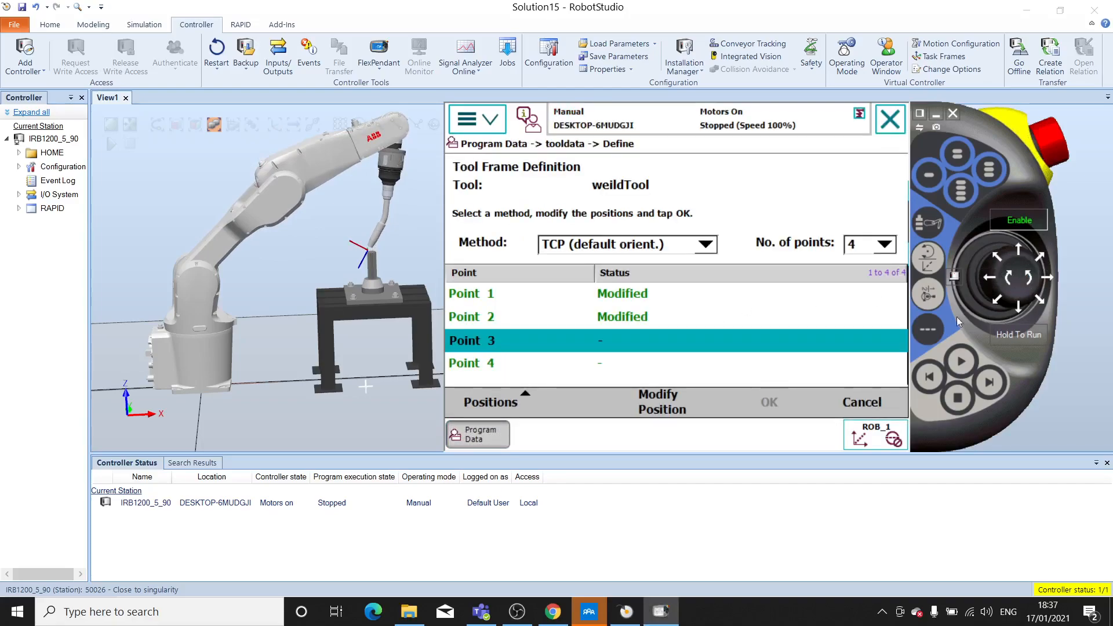
click(925, 294)
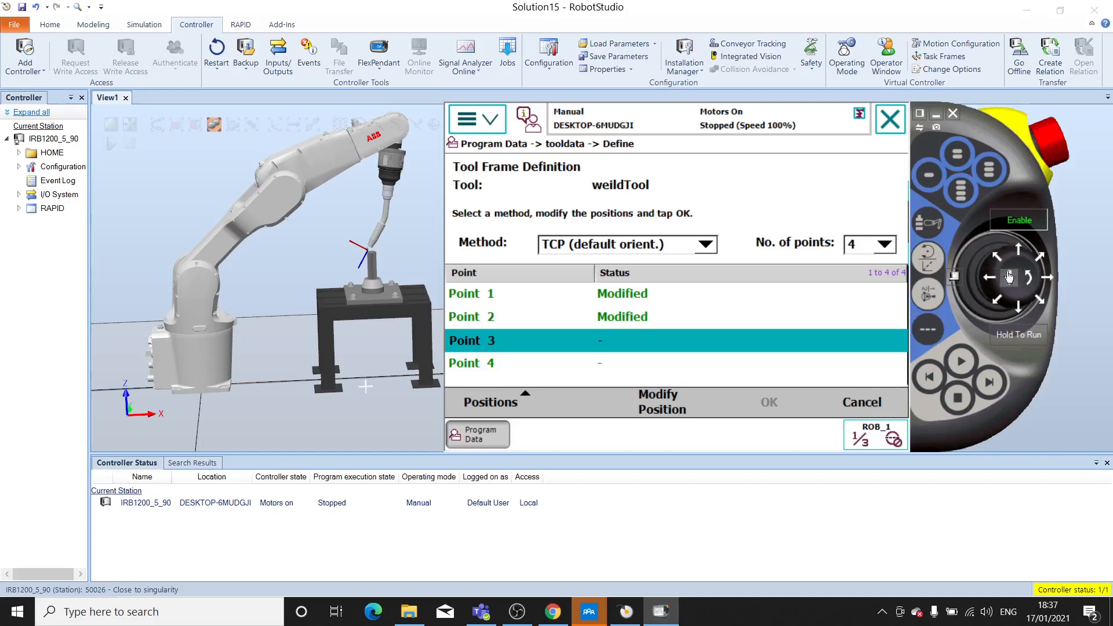
drag(986, 284, 987, 284)
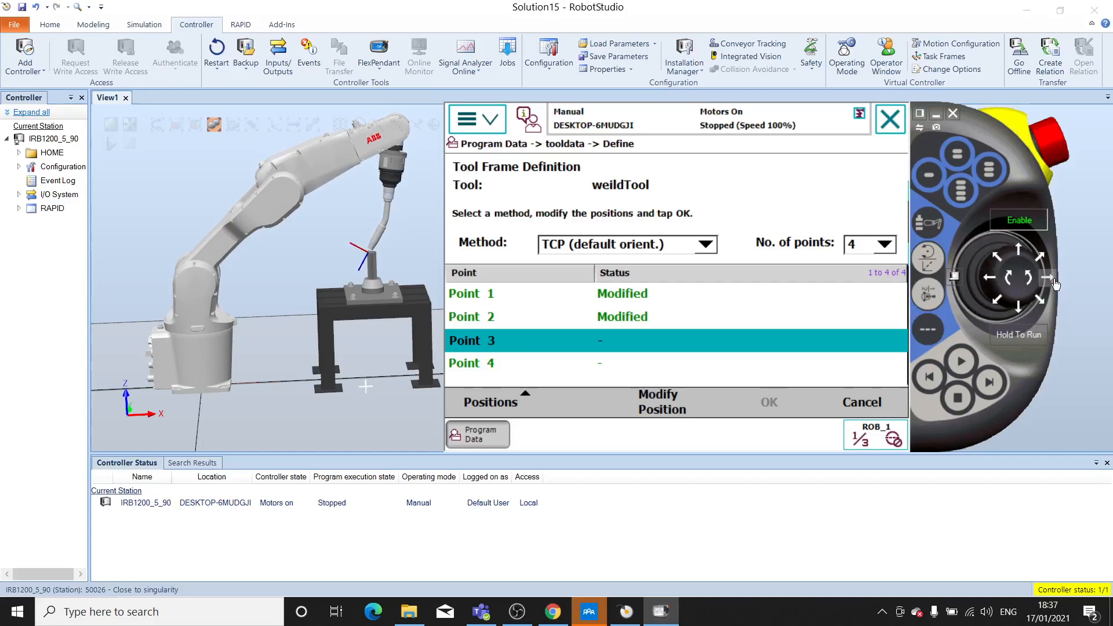
drag(1018, 255, 1015, 284)
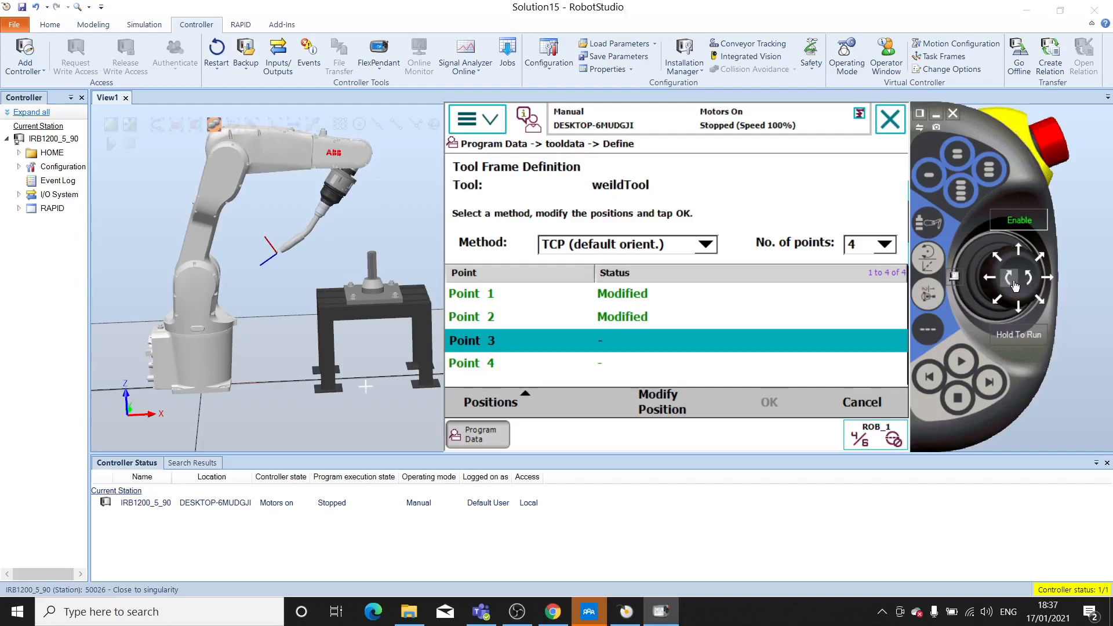
- Jog robot axes 4-6 to give the torch a new orientation beside the pin
drag(1045, 282, 1044, 281)
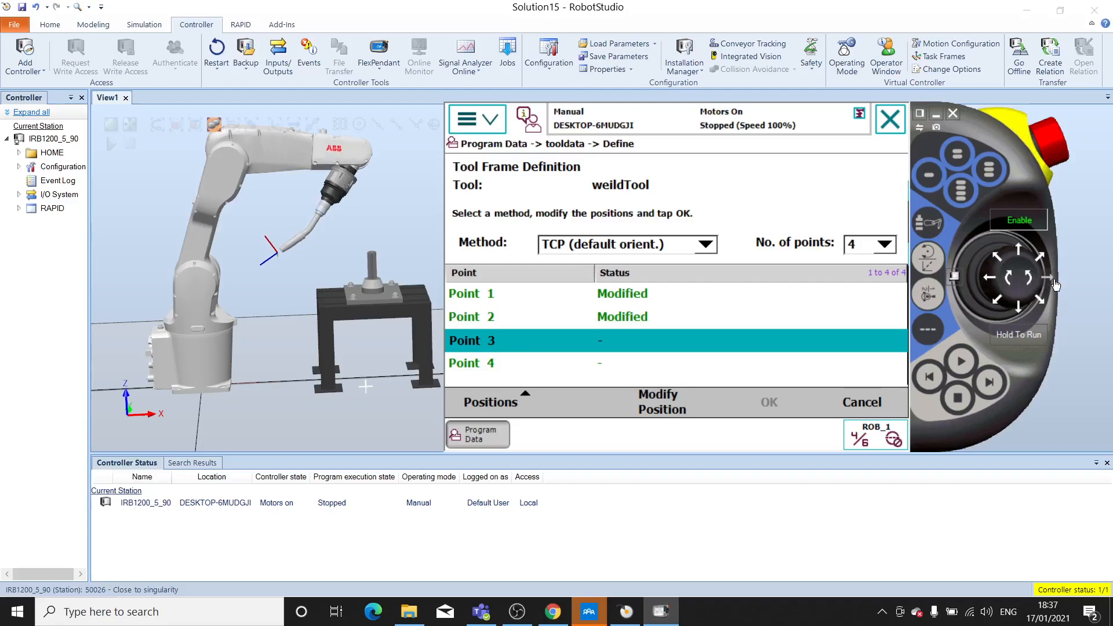
drag(1018, 312, 1018, 312)
drag(1020, 246, 1019, 247)
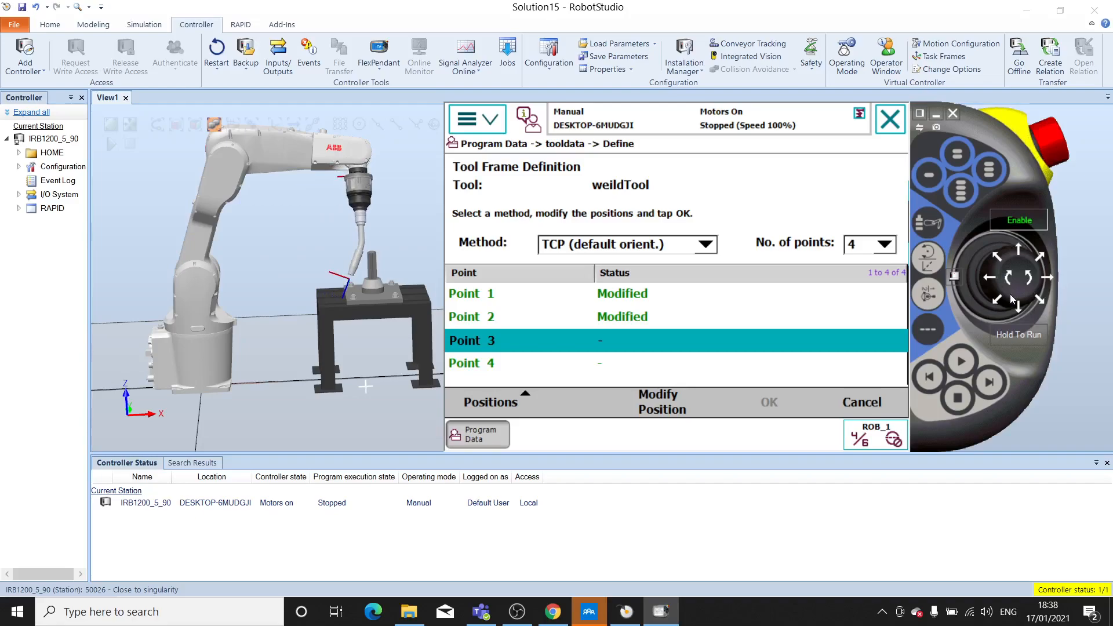
click(989, 282)
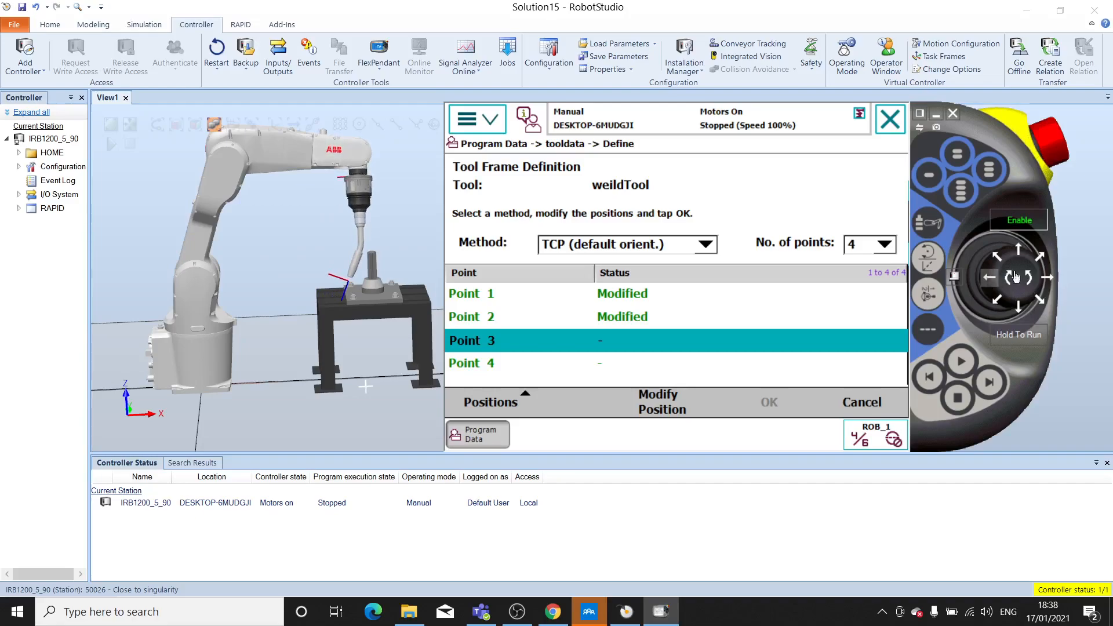
drag(1046, 281, 1046, 281)
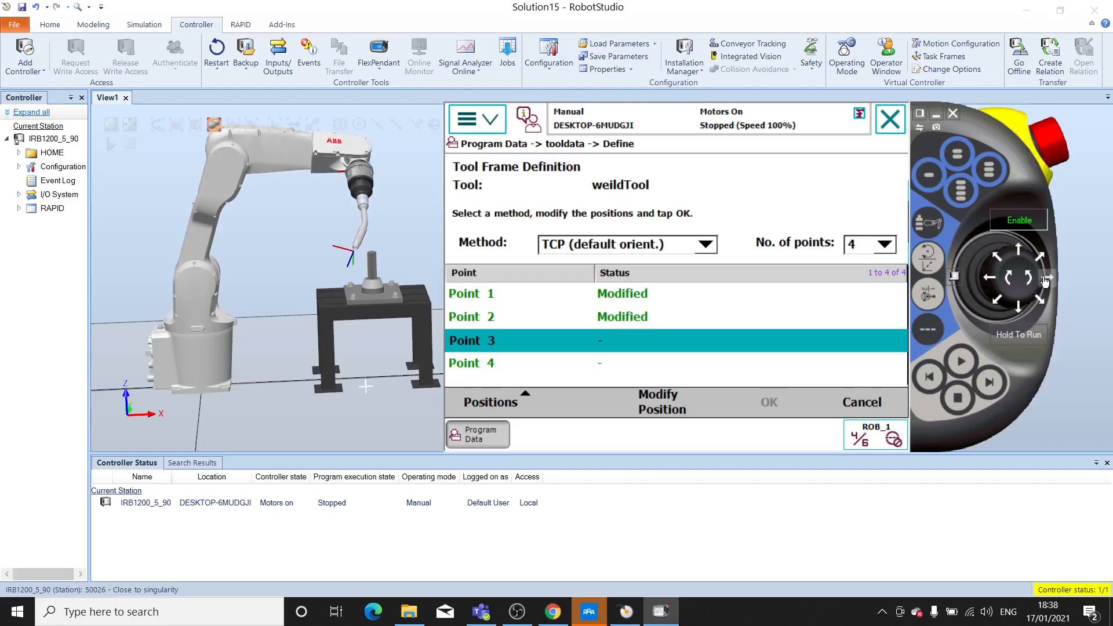
- View the station from above and jog the torch linearly along X and Y until its tip is near the pin
ctrl+shift+drag(404, 293, 371, 368)
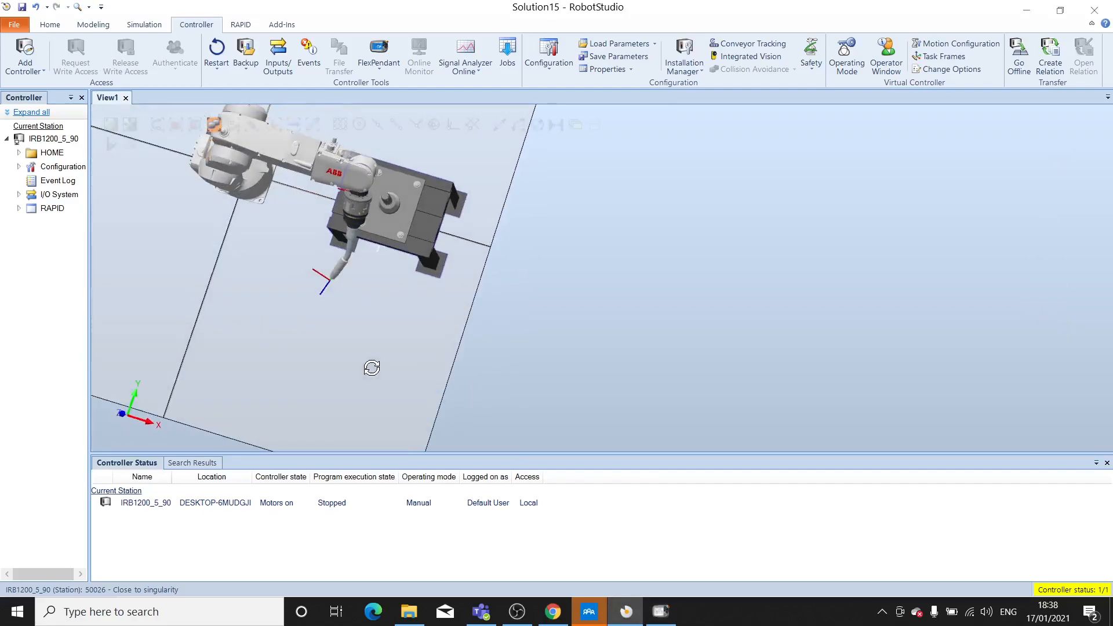
click(661, 611)
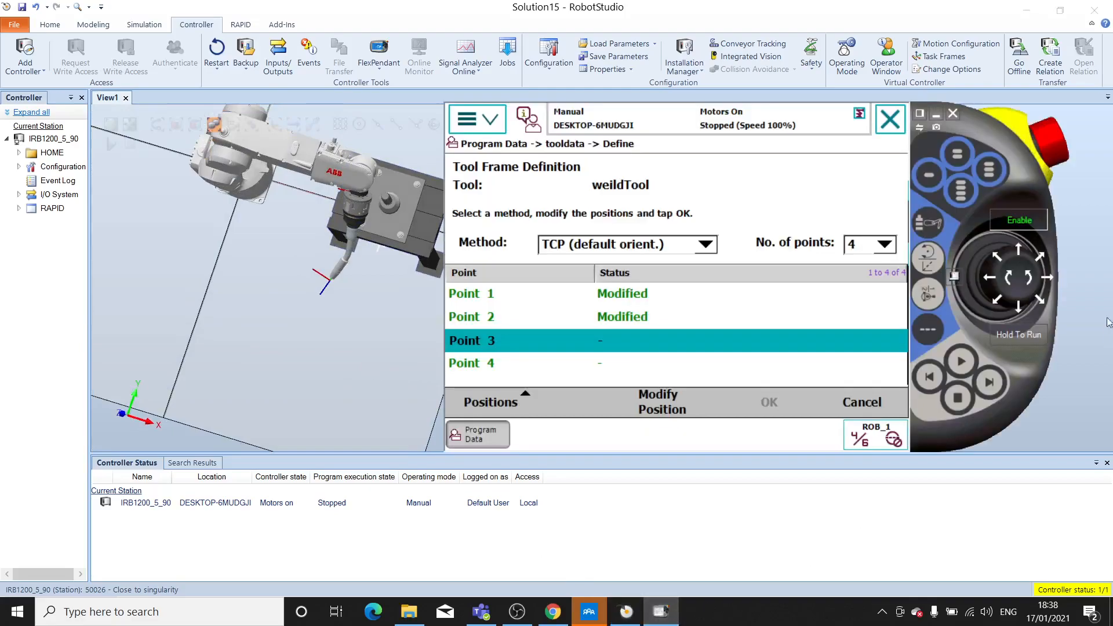
drag(980, 142, 1040, 143)
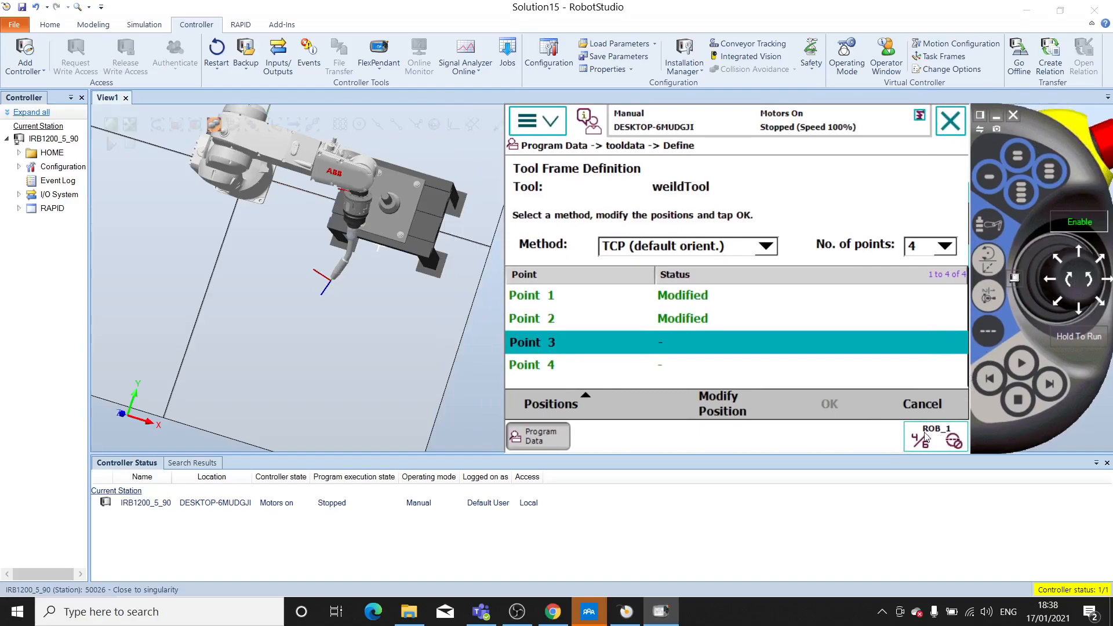
click(994, 269)
drag(1082, 260, 1050, 288)
click(1107, 284)
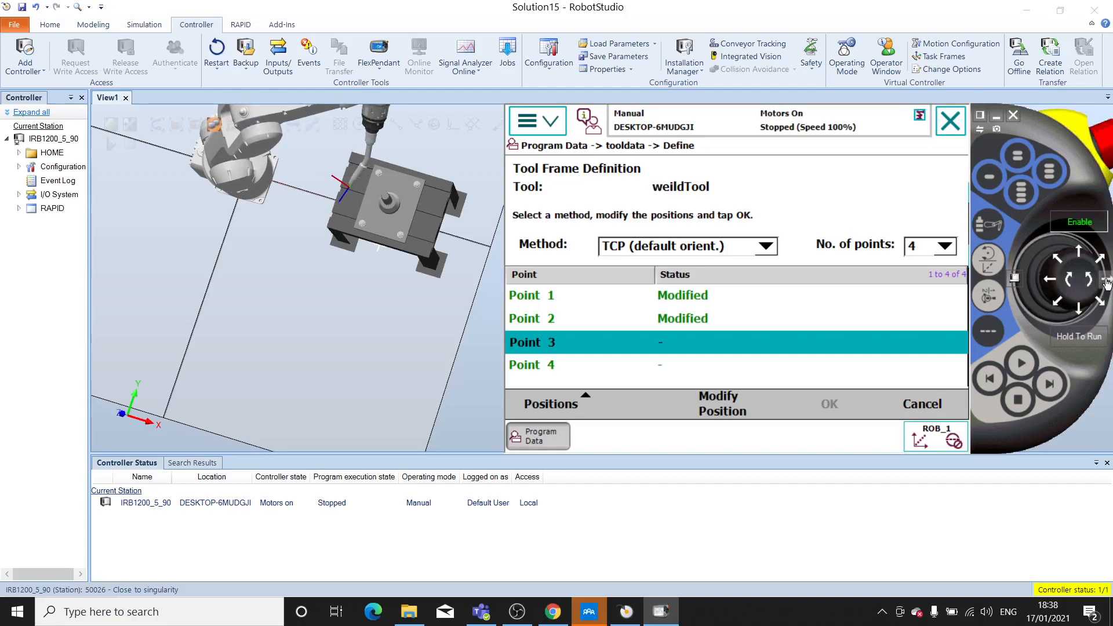
click(1079, 313)
drag(1080, 313, 1079, 313)
click(1079, 314)
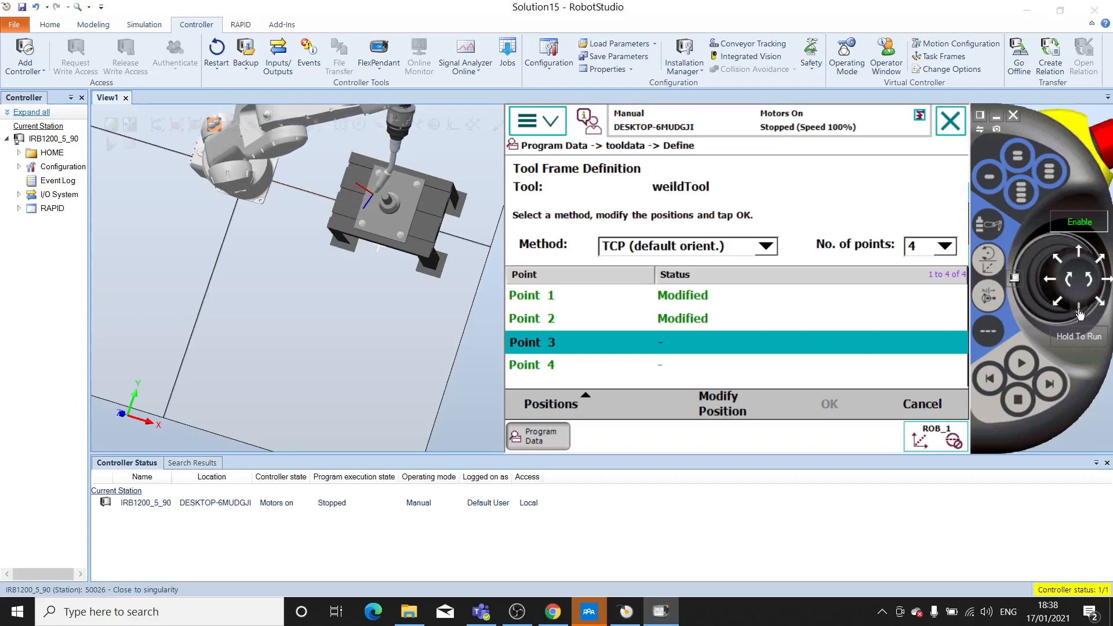
- Return to a side view and jog the torch linearly down along Z onto the pin's tip
ctrl+shift+drag(368, 281, 396, 238)
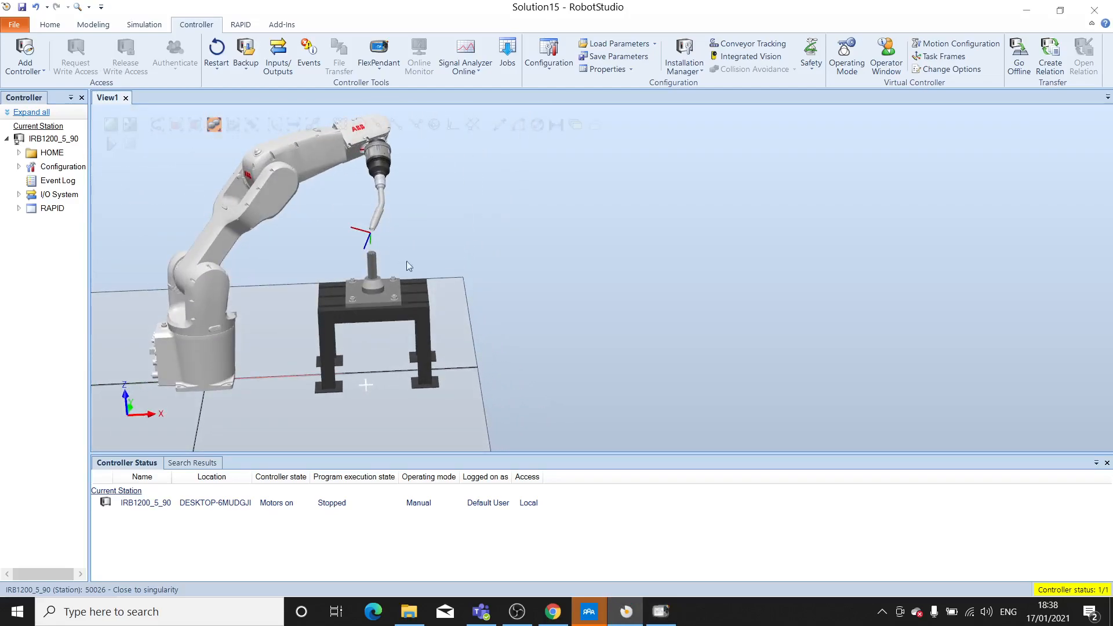
mouse_move(481, 354)
ctrl+shift+mouse_down()
mouse_move(470, 338)
mouse_move(473, 352)
ctrl+shift+mouse_up()
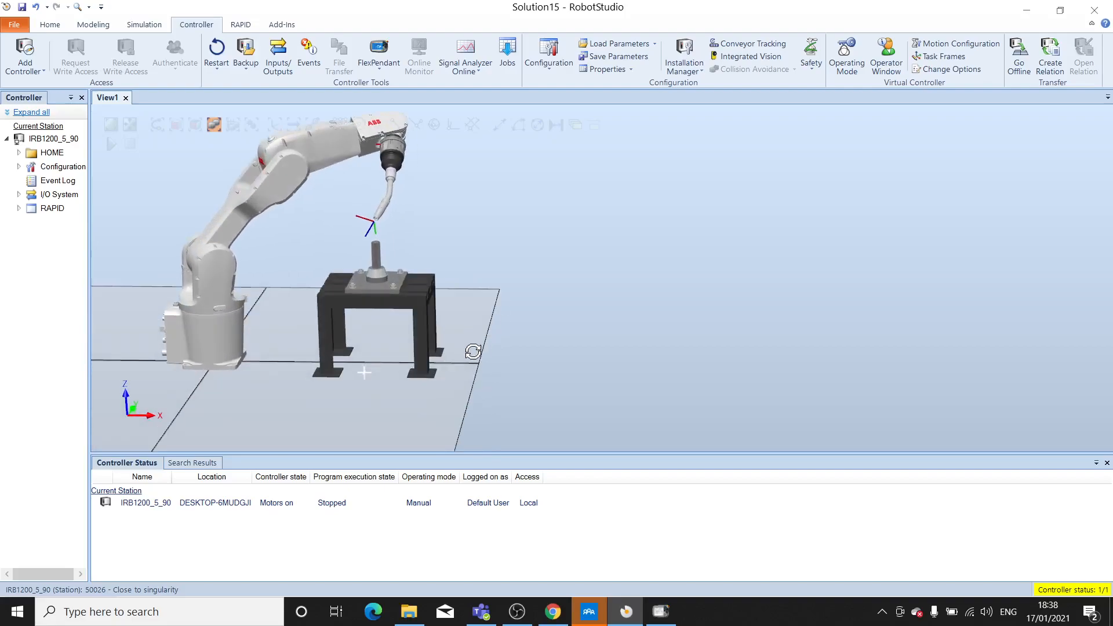
click(661, 612)
drag(1079, 309, 1080, 309)
drag(1077, 255, 1065, 284)
- Check the torch tip against the pin from another angle and record the position as Point 3
click(496, 346)
ctrl+shift+drag(418, 383, 455, 380)
click(661, 612)
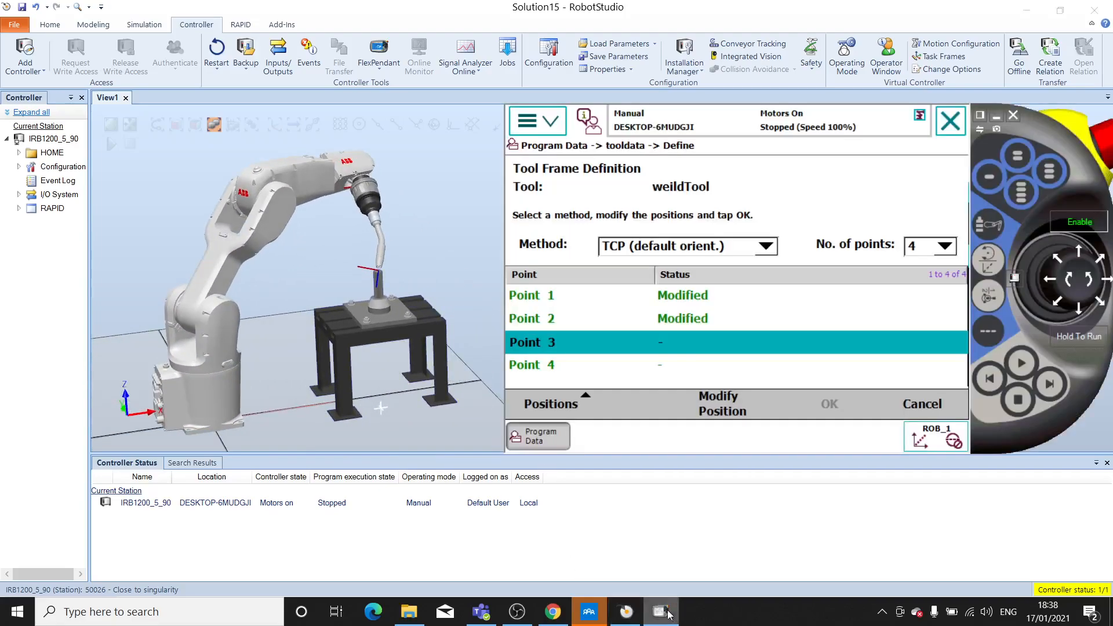
click(718, 404)
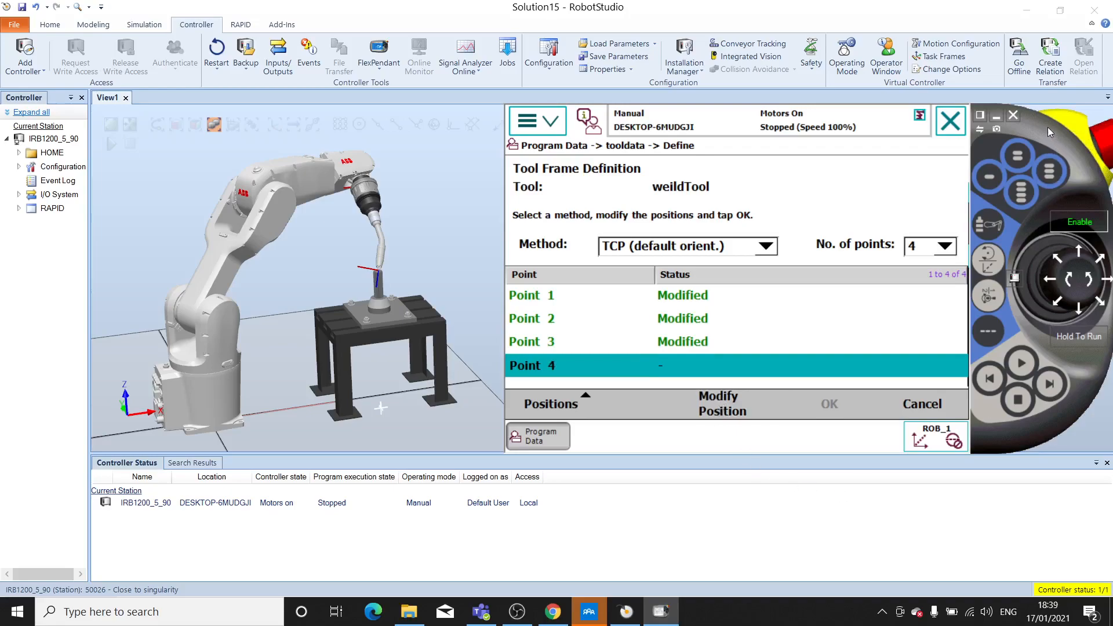
- Raise the torch linearly above the pin and jog the wrist axes to swing it into a different orientation
drag(1077, 282, 1093, 287)
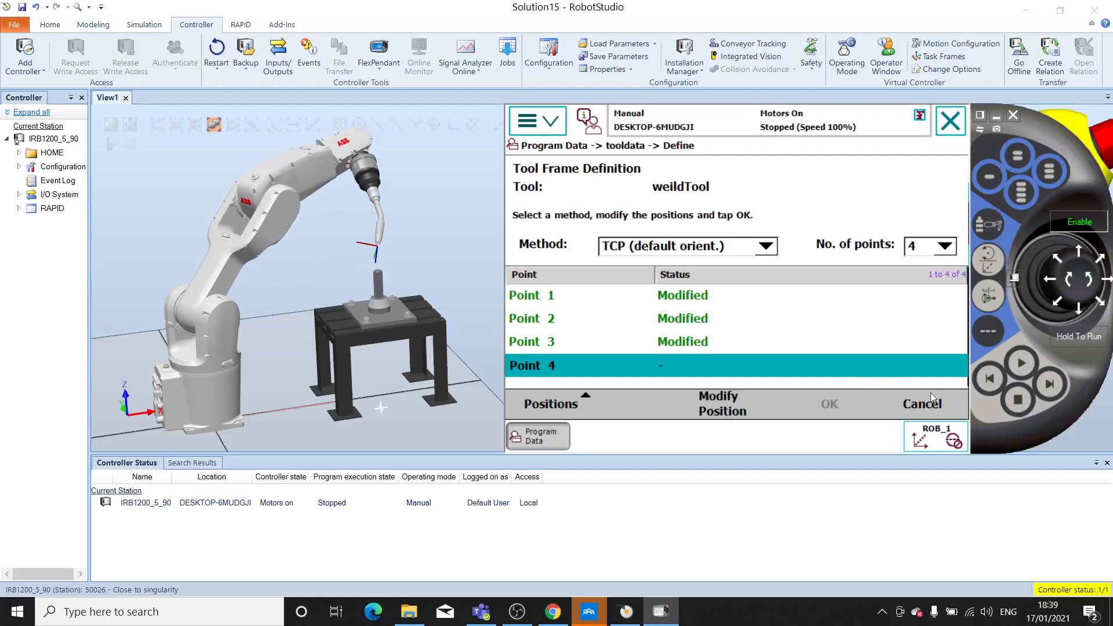
click(988, 297)
drag(1052, 287, 1052, 286)
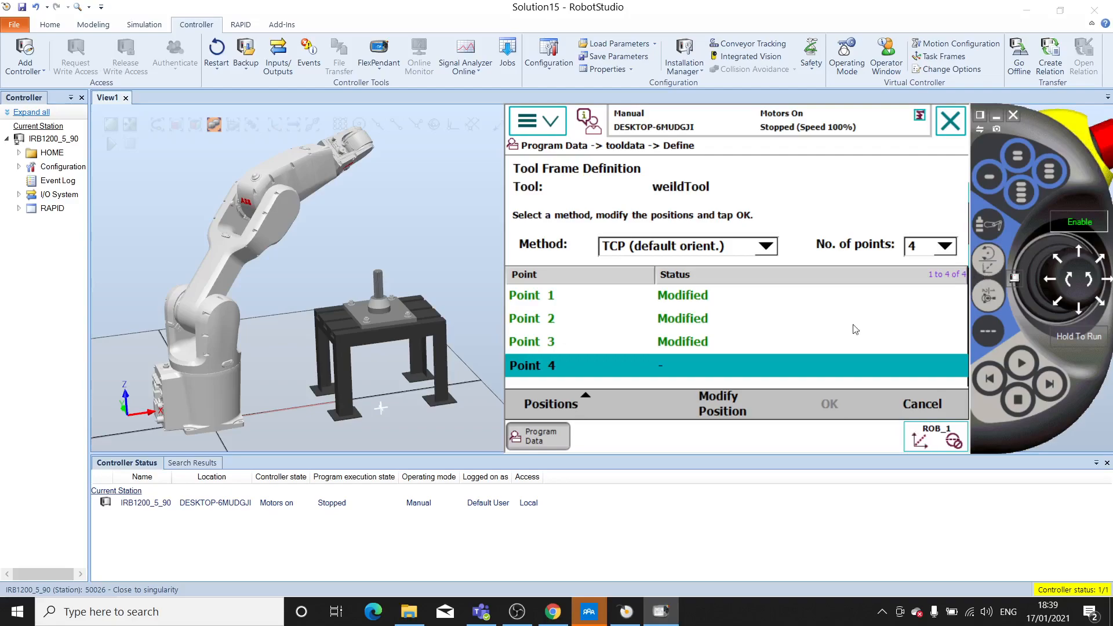
- Jog the torch linearly back toward the robot base and jog the robot axes to turn it into a new approach angle
ctrl+shift+drag(439, 304, 384, 309)
ctrl+shift+drag(386, 309, 389, 311)
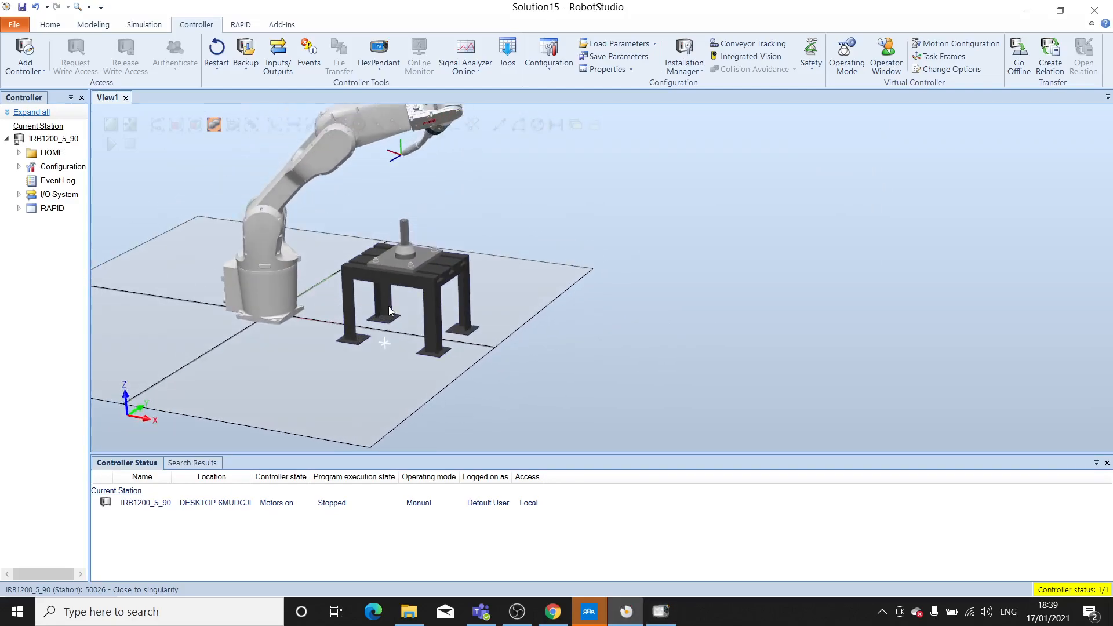
click(661, 612)
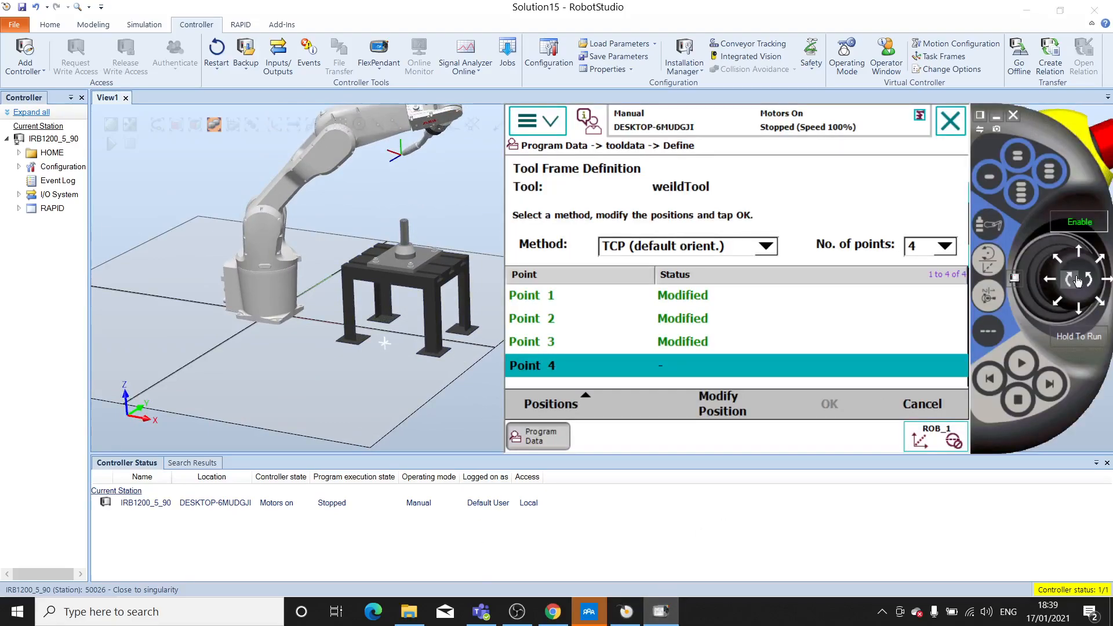
click(1079, 310)
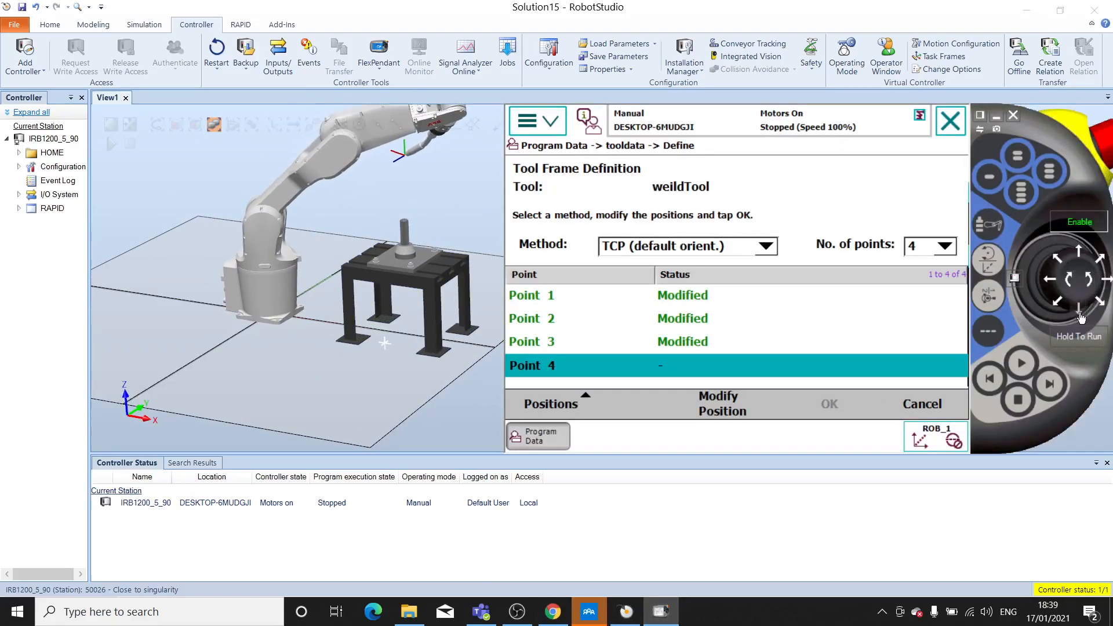
click(1076, 256)
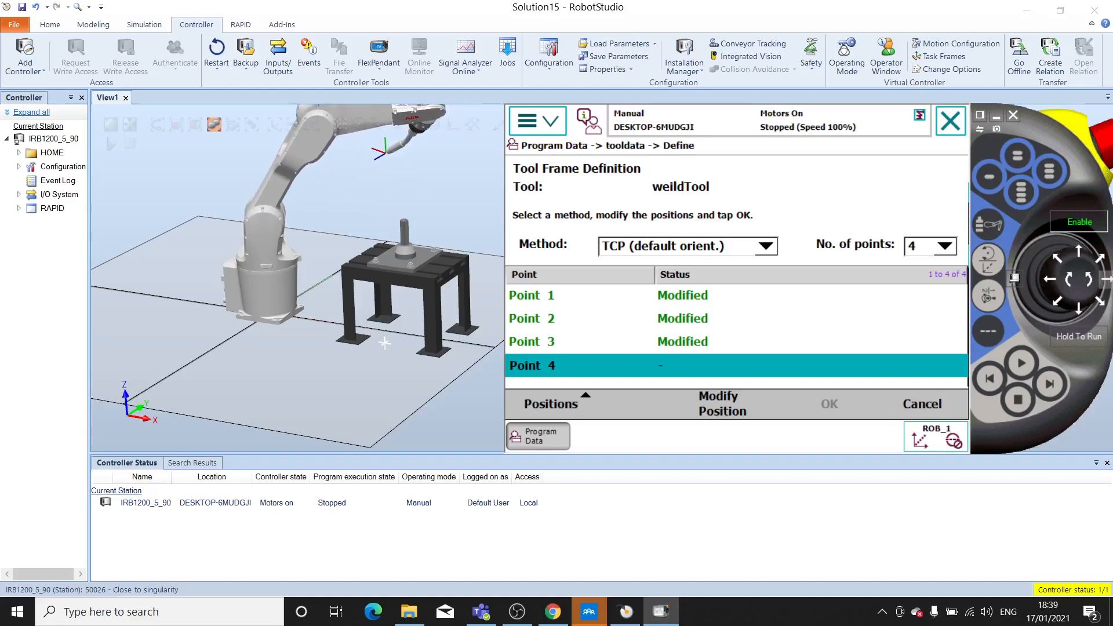
click(1107, 280)
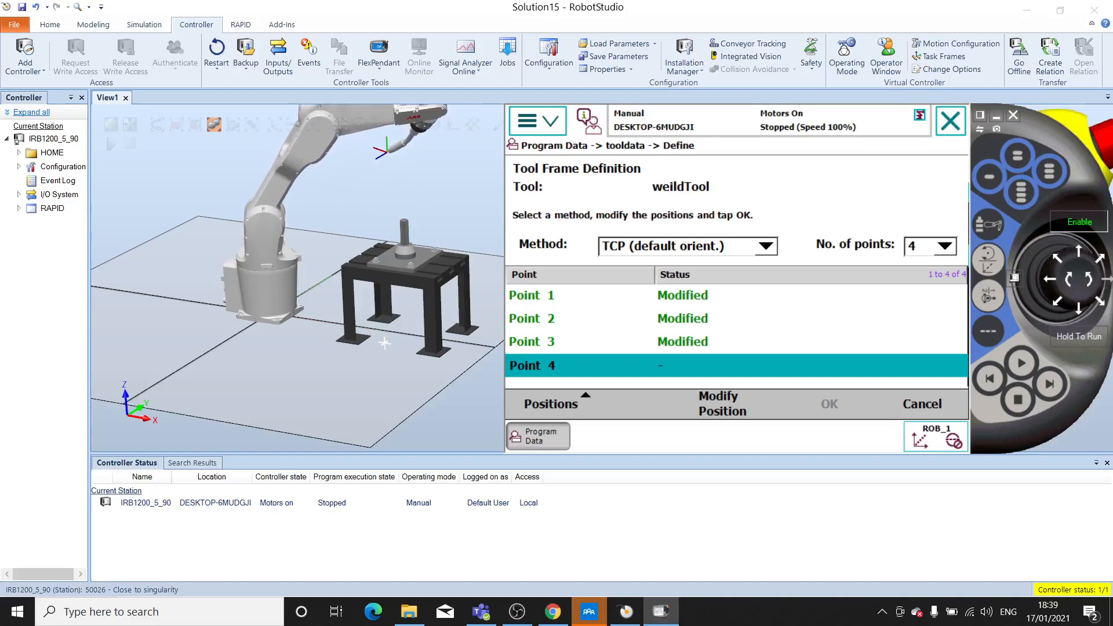
click(1051, 284)
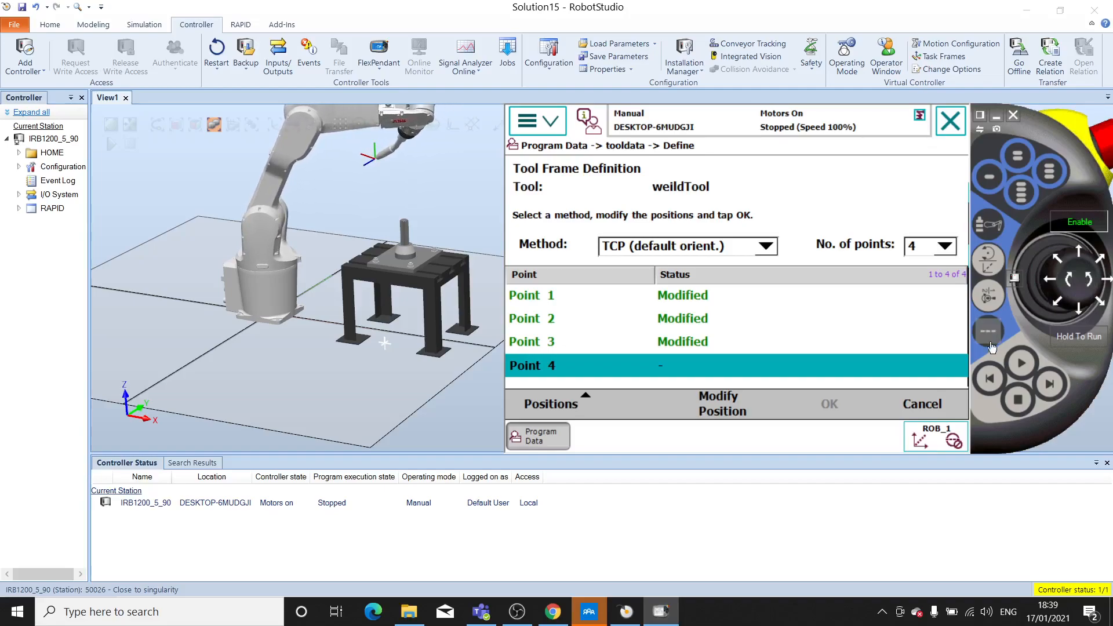
drag(1047, 283, 1080, 254)
drag(1083, 309, 1083, 283)
- From the side view, jog the torch linearly along X over the pin and down along Z to the pin tip's height
click(989, 262)
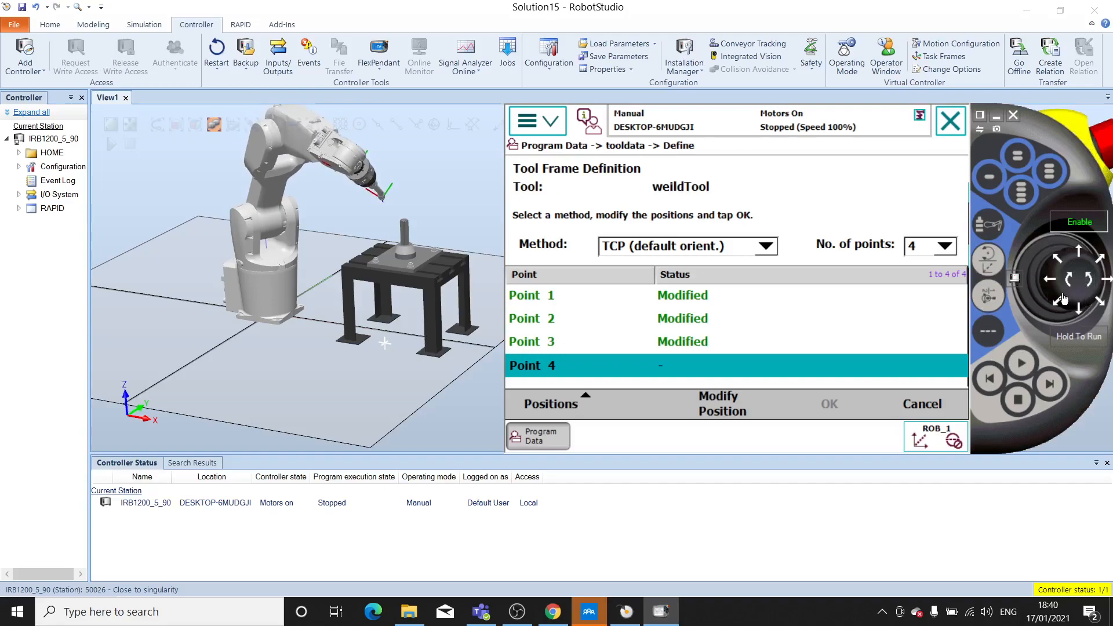
drag(1108, 284, 1082, 309)
ctrl+shift+drag(364, 331, 391, 318)
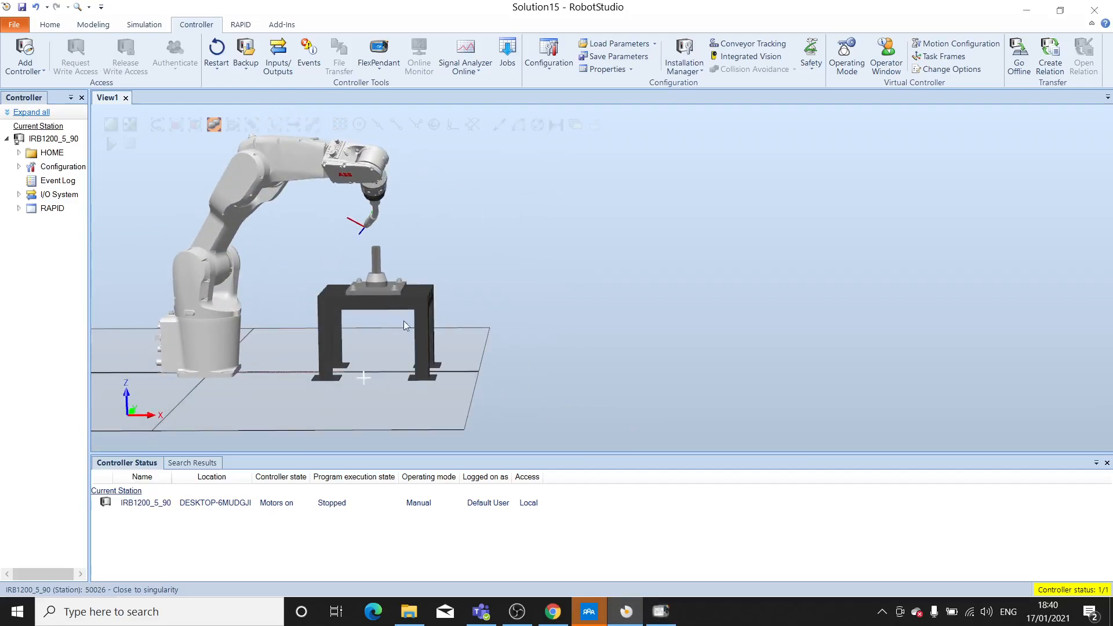
click(661, 612)
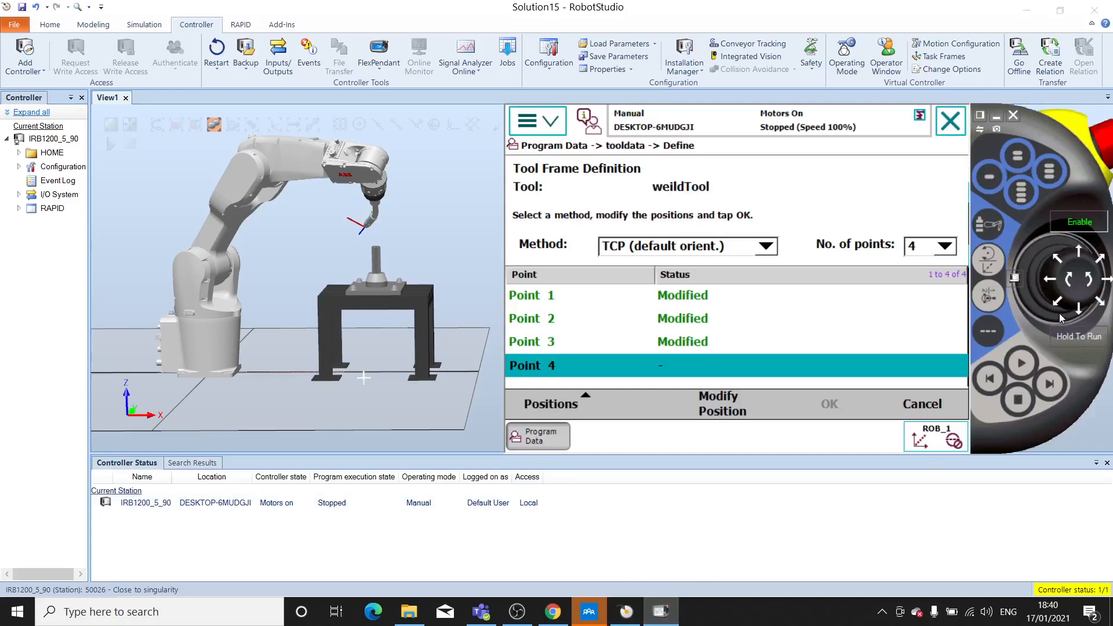
click(1110, 280)
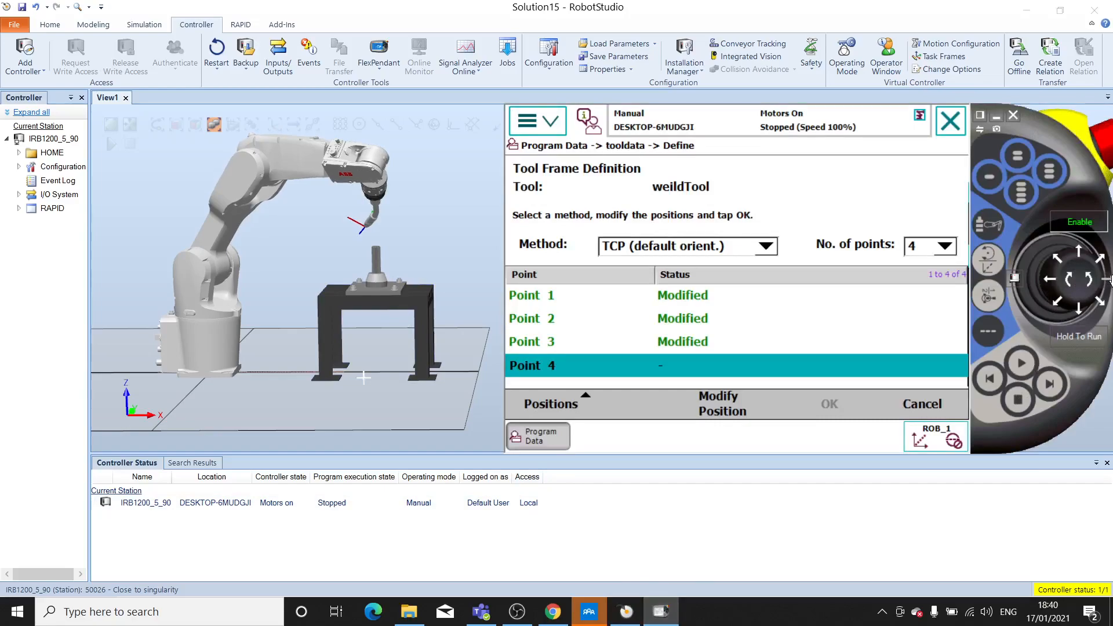
click(1048, 282)
click(1077, 318)
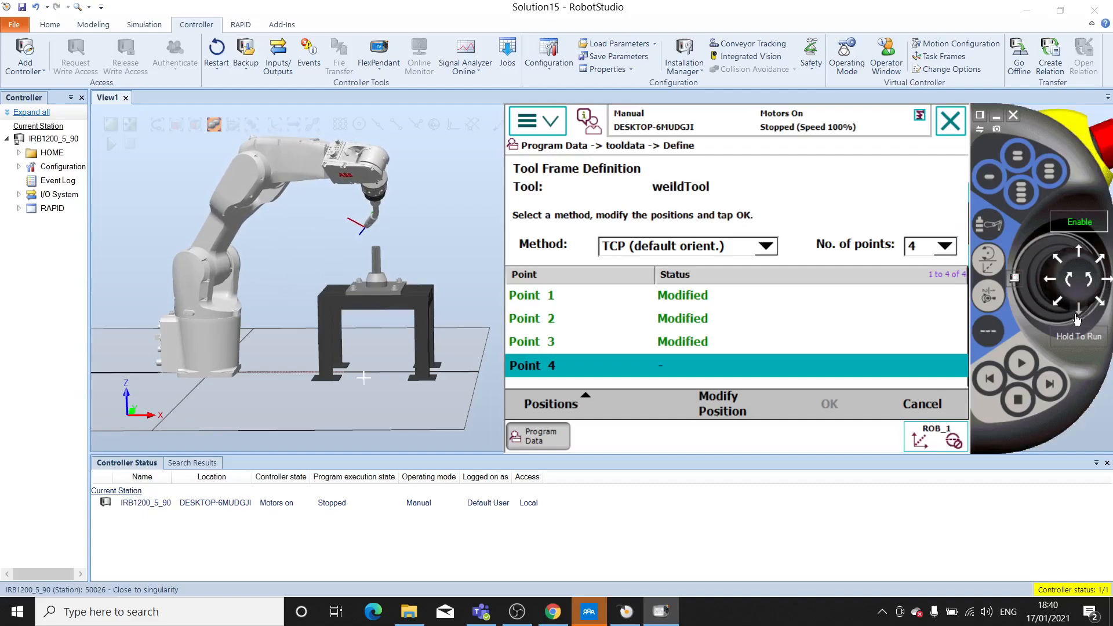
click(1072, 279)
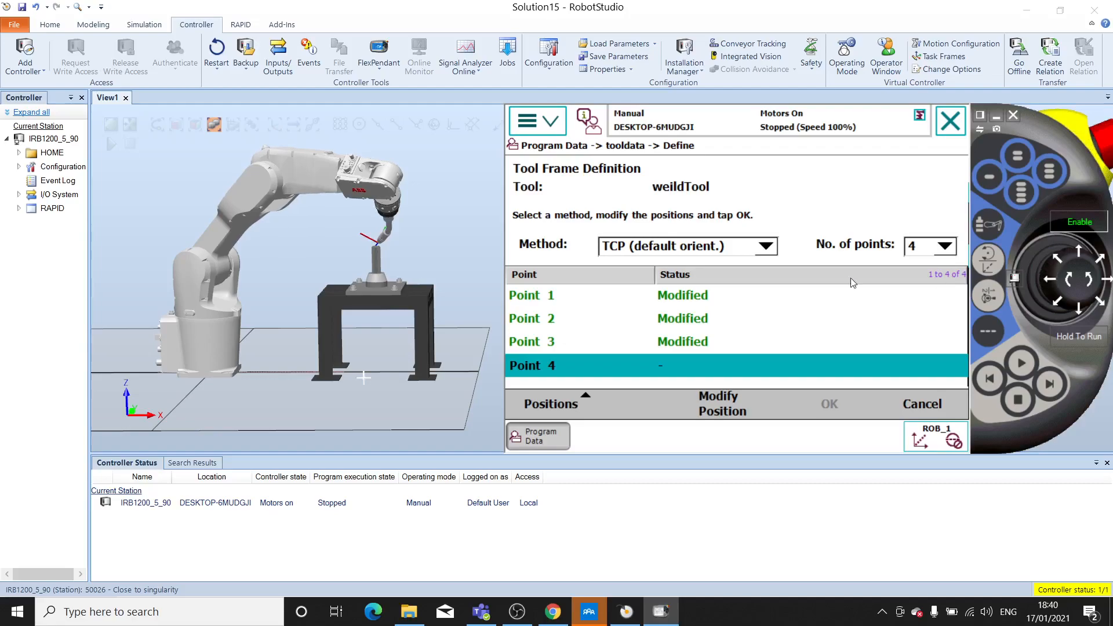
- From the front view, jog the torch linearly along Y until its tip lines up with the pin
ctrl+shift+drag(464, 300, 332, 338)
ctrl+shift+drag(732, 279, 802, 250)
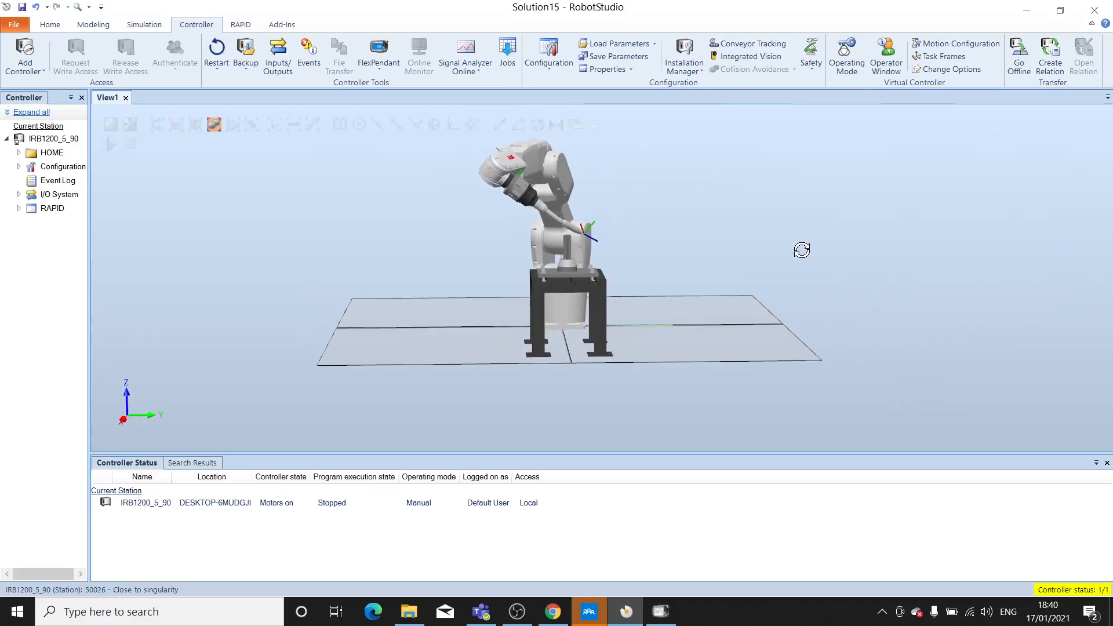
click(661, 611)
drag(996, 149, 839, 292)
drag(839, 451, 839, 451)
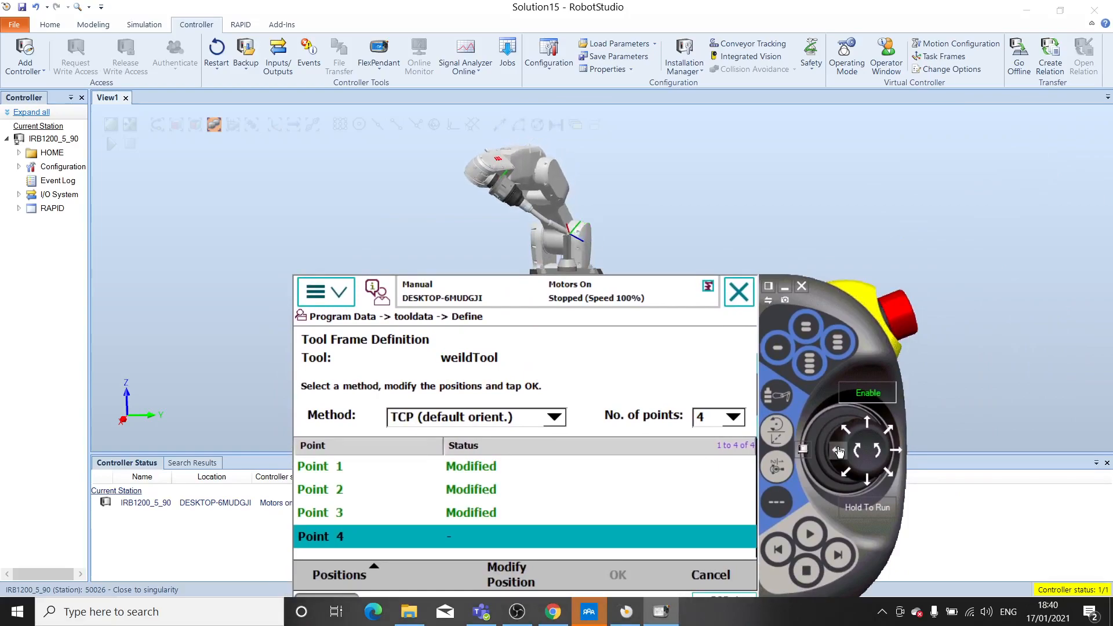
- Check the torch tip against the pin from a raised viewing angle and record the position as Point 4
click(723, 209)
ctrl+shift+drag(723, 210, 723, 264)
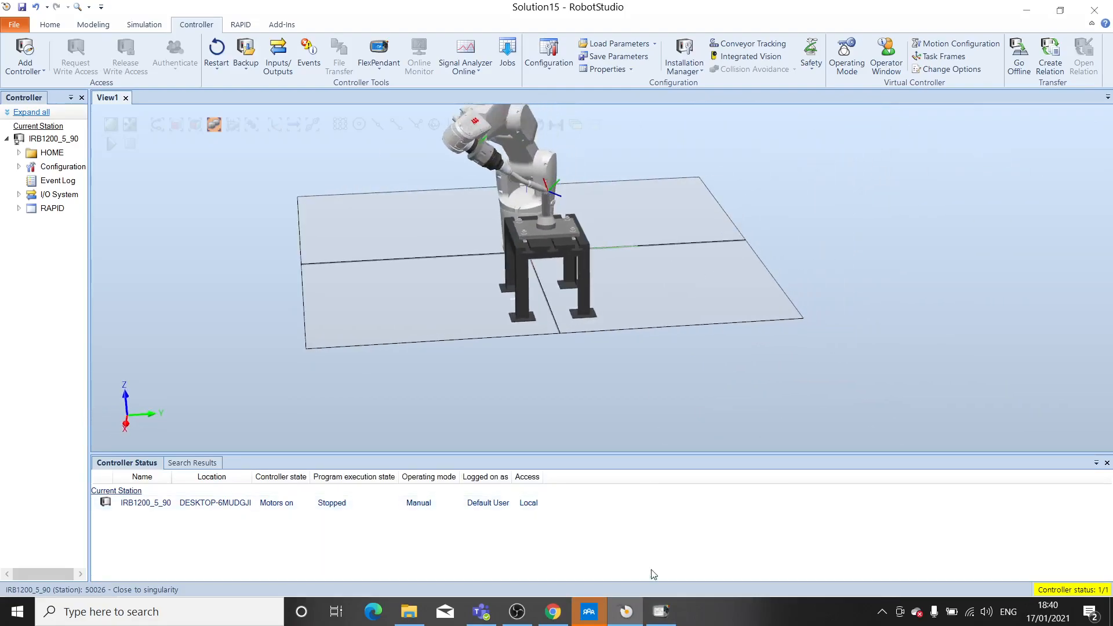
click(661, 611)
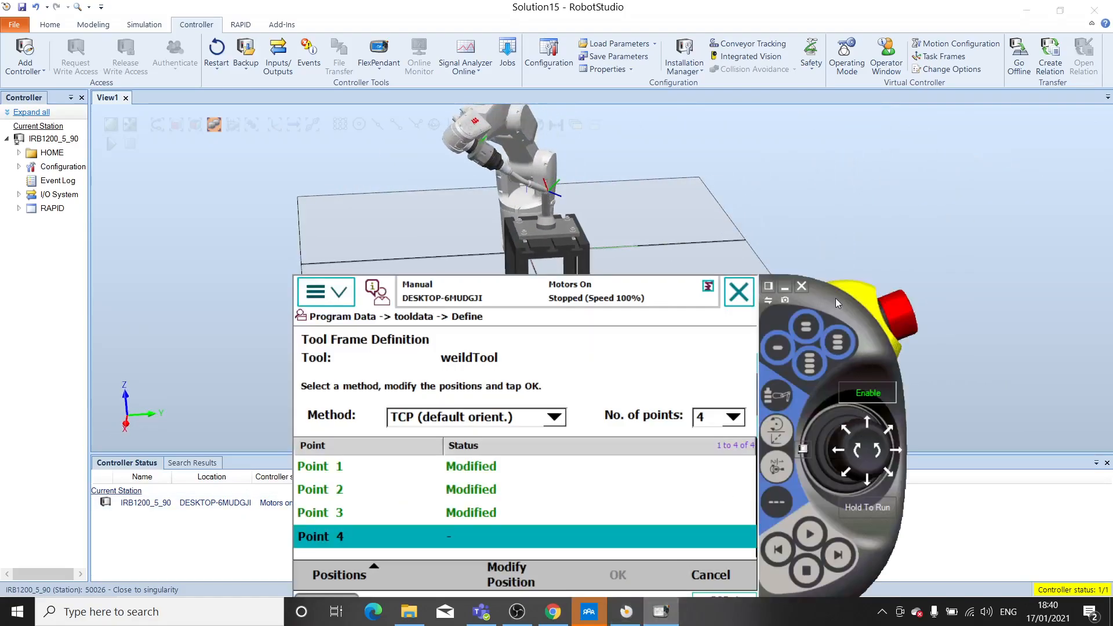
drag(835, 306, 859, 267)
click(536, 545)
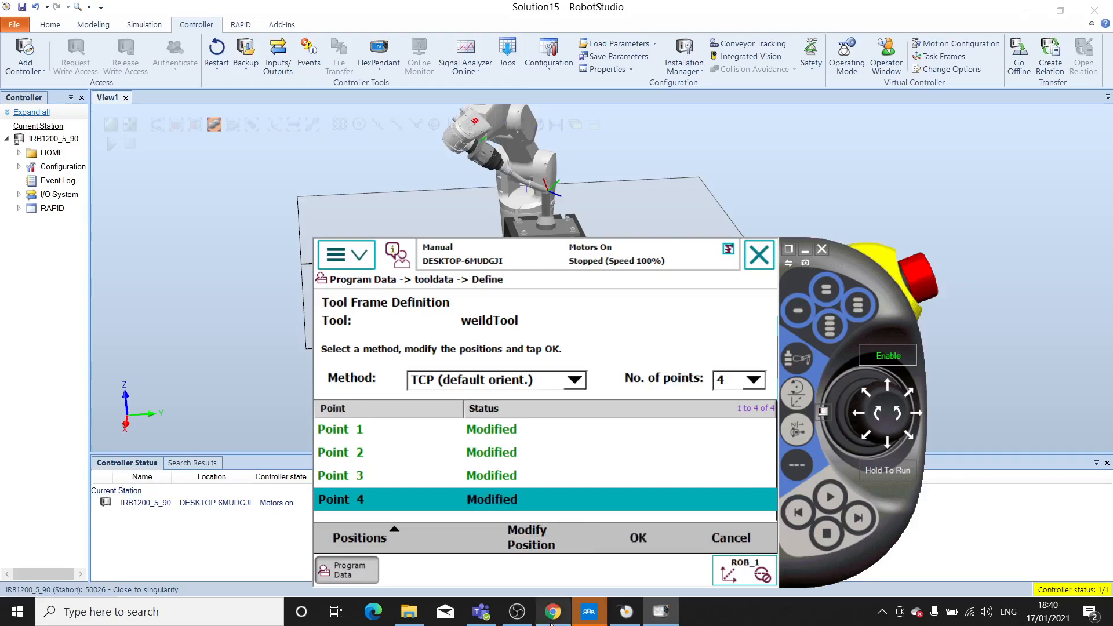
- Confirm the four-point tool frame definition and accept the calculation result for weildTool
drag(864, 262, 977, 165)
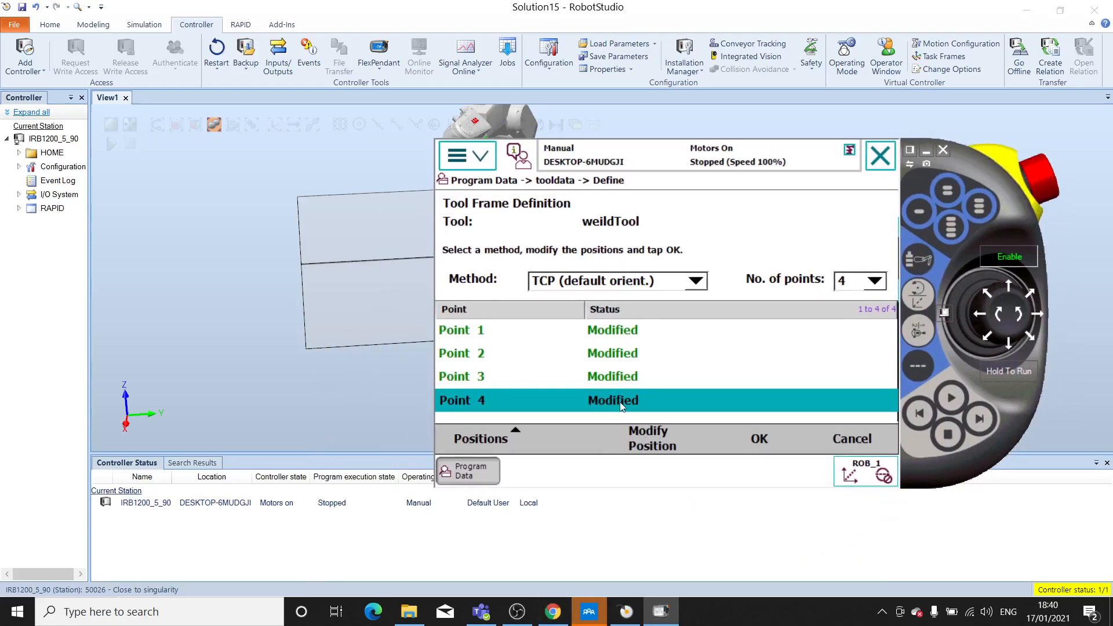
click(760, 439)
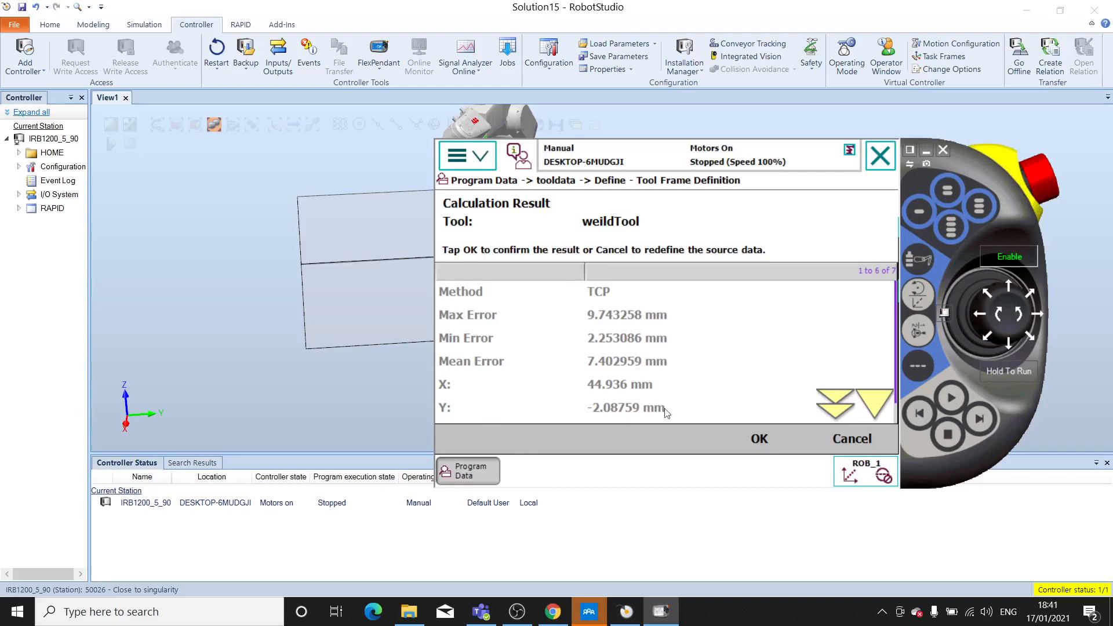
click(758, 436)
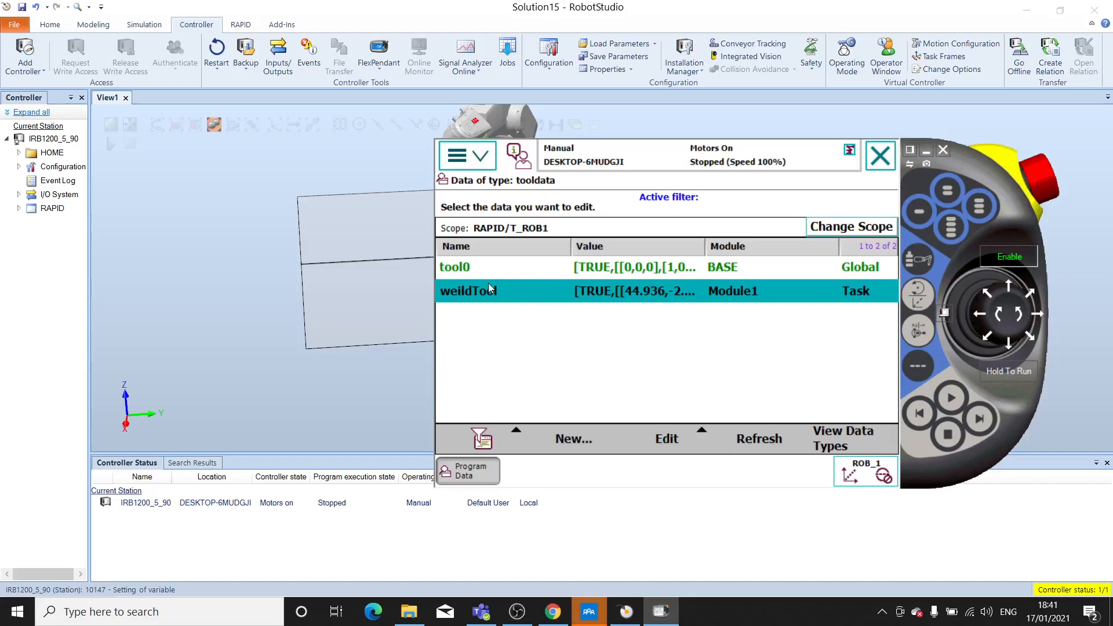
drag(965, 157, 1067, 277)
ctrl+shift+drag(791, 181, 521, 314)
click(661, 612)
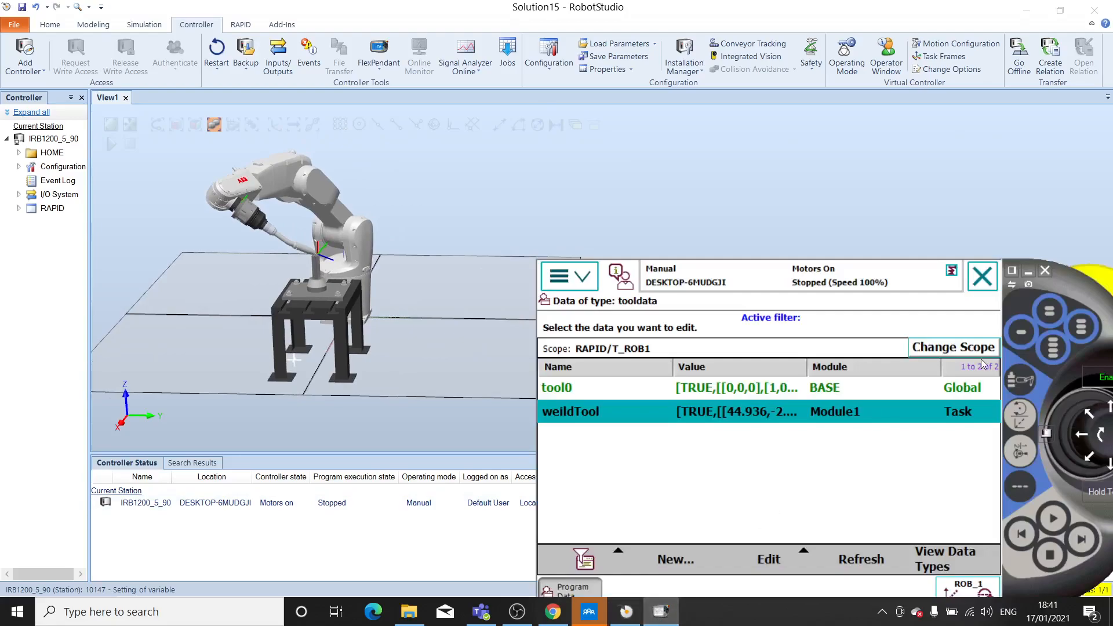
drag(1056, 288, 1034, 171)
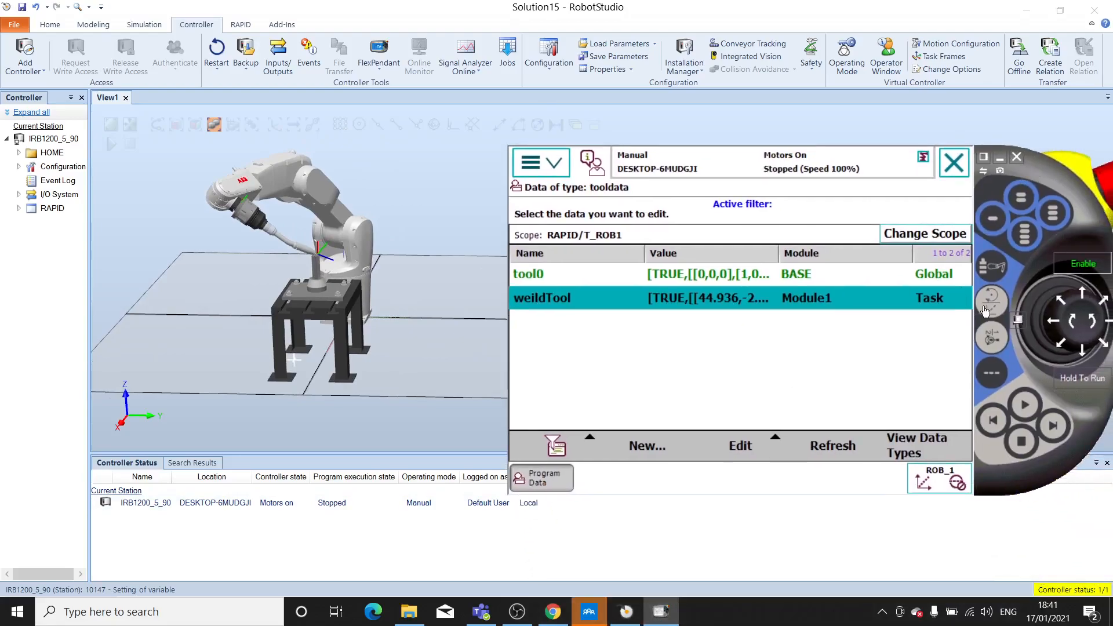
click(554, 170)
click(583, 273)
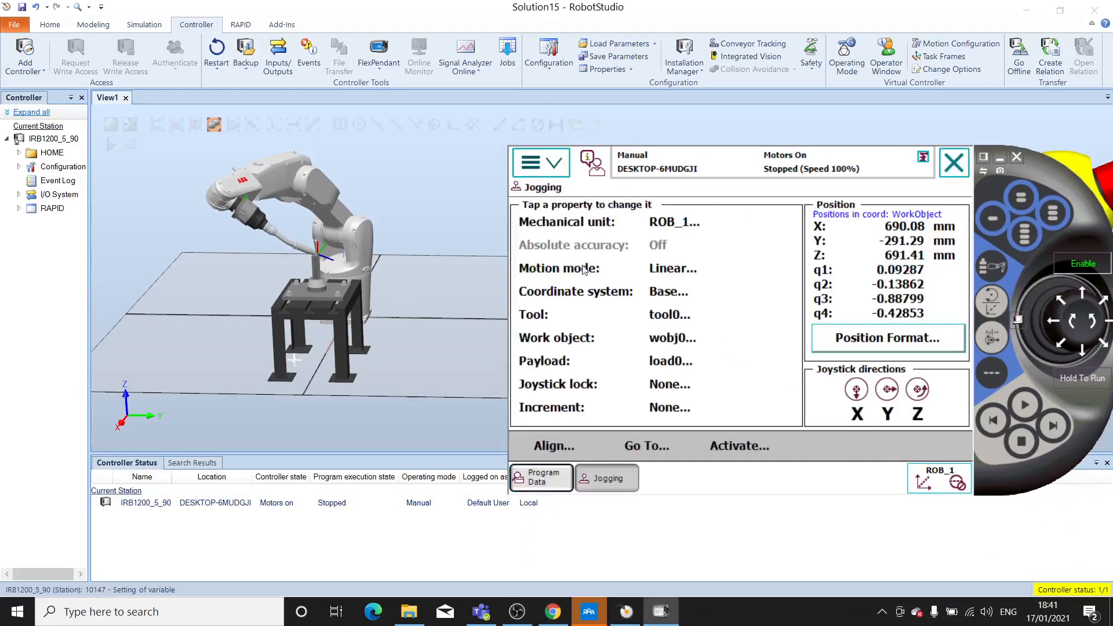
click(668, 316)
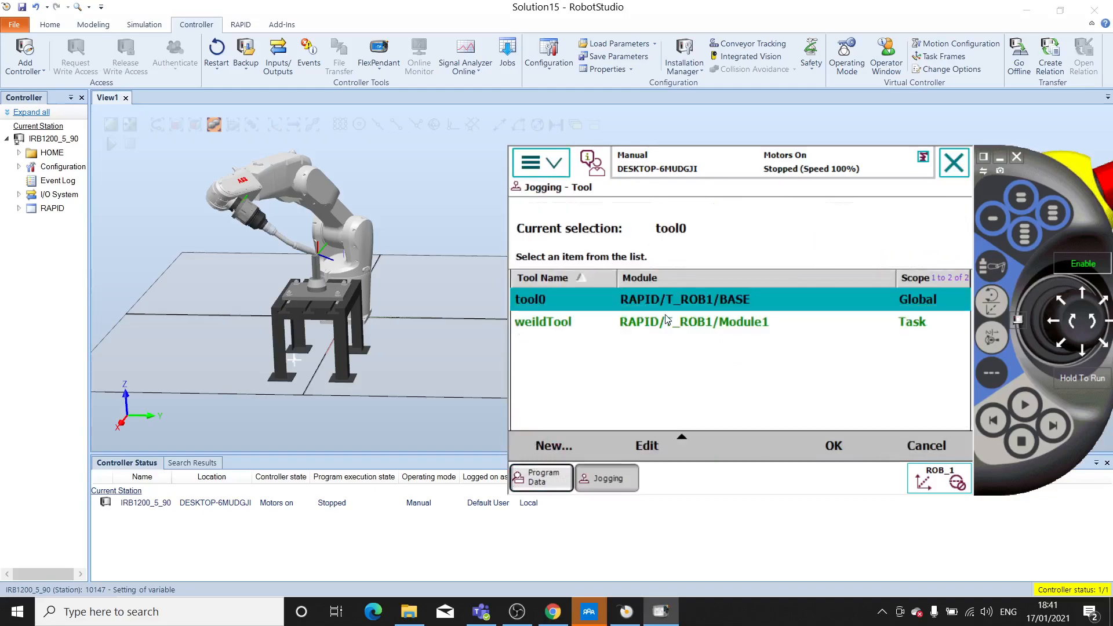
click(539, 323)
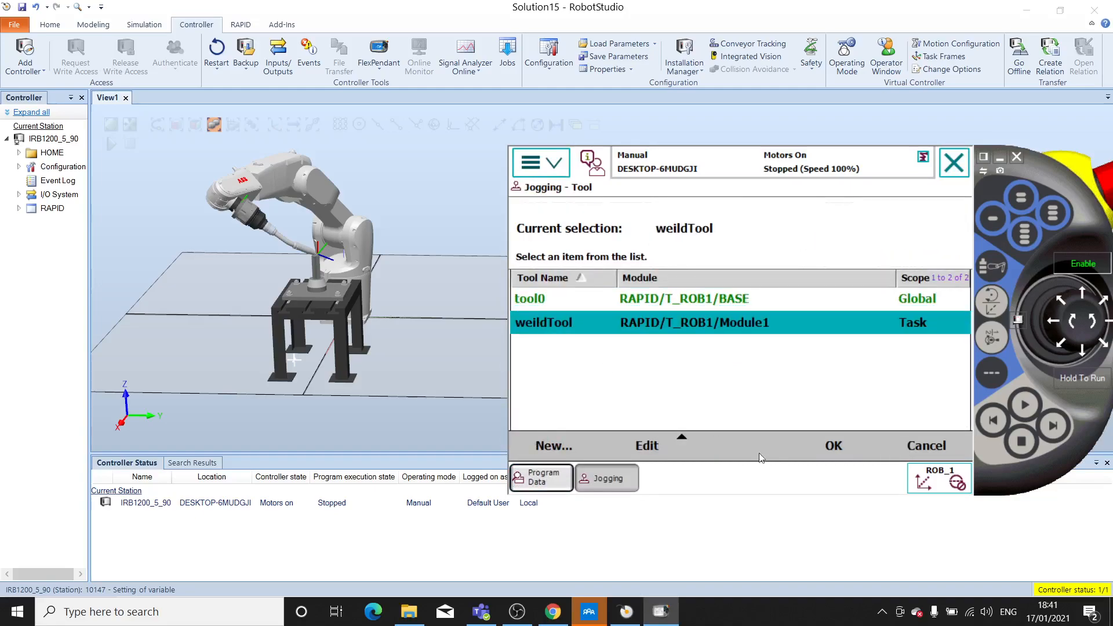
click(930, 447)
- Set the active jogging tool to weildTool
click(554, 164)
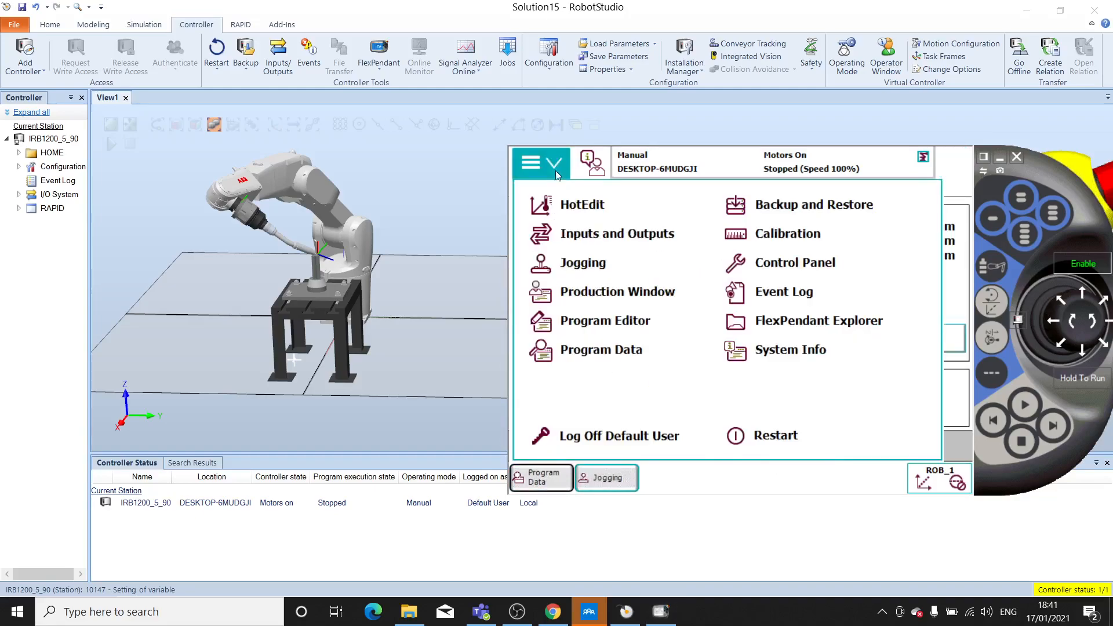
click(582, 264)
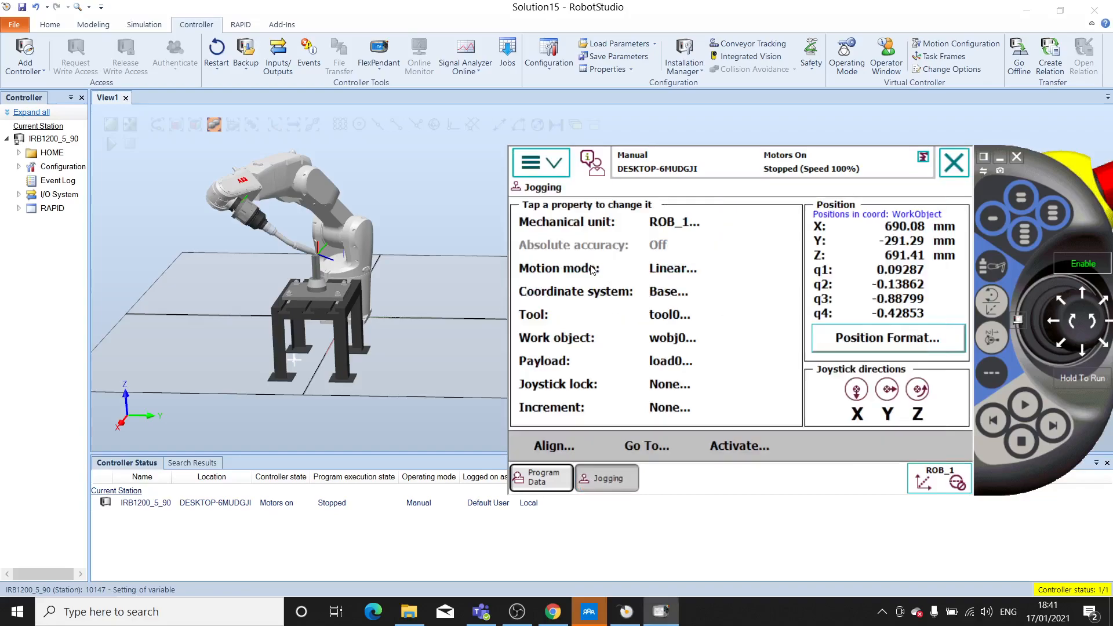
click(662, 323)
click(545, 325)
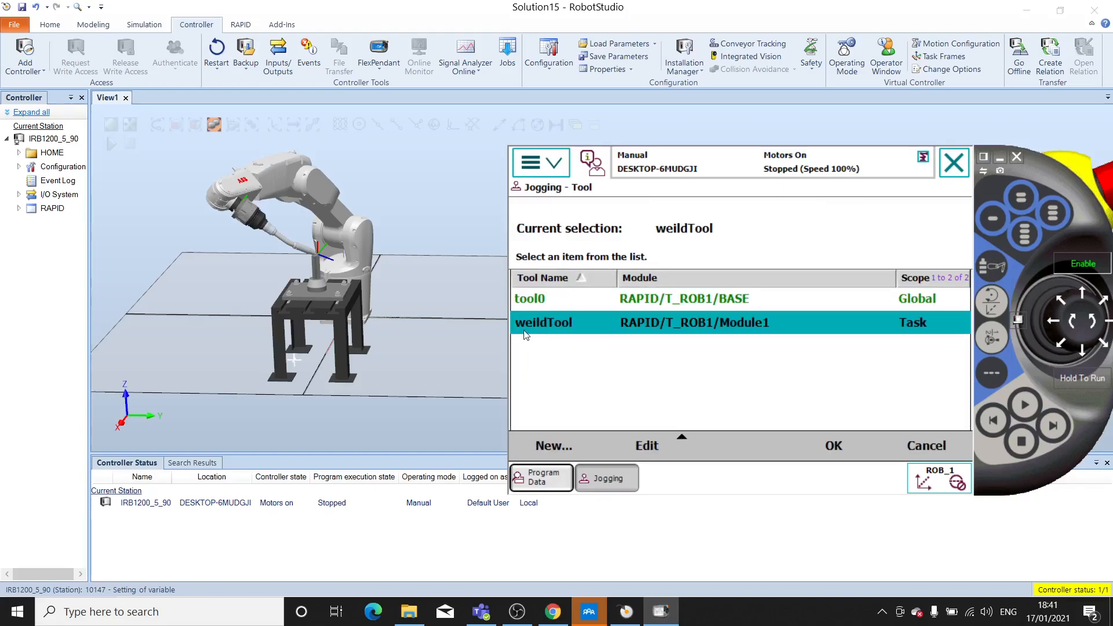
click(832, 448)
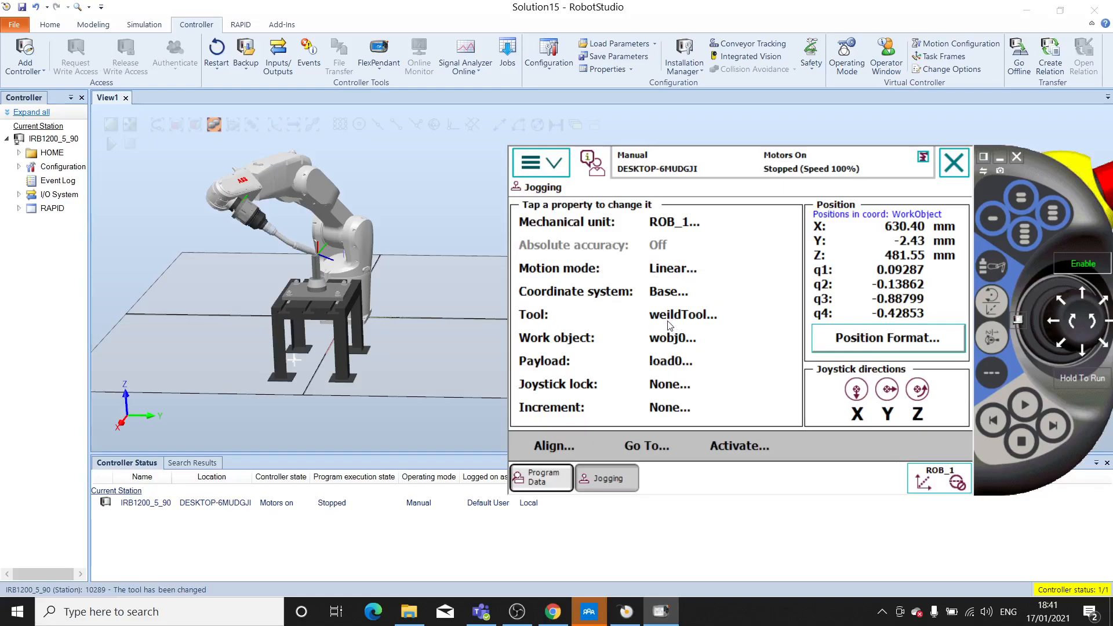
- Switch the motion mode to Reorient and rotate the torch about the pin tip around the tool's Y and X axes
key(ctrl)
click(990, 302)
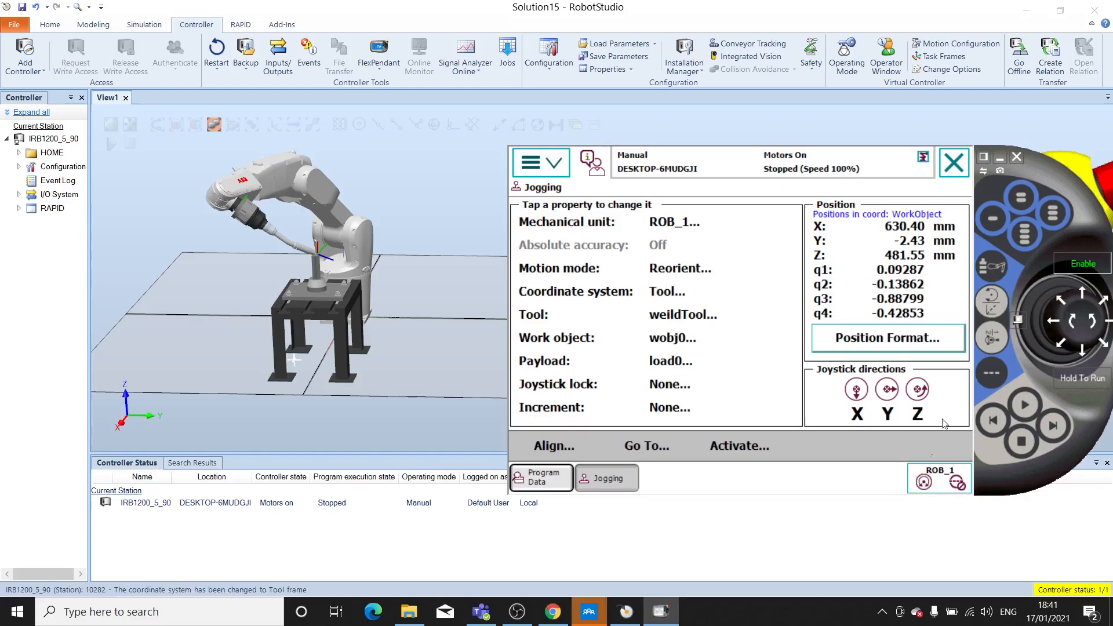
drag(1071, 181, 1052, 181)
click(1093, 319)
click(1095, 323)
click(1066, 293)
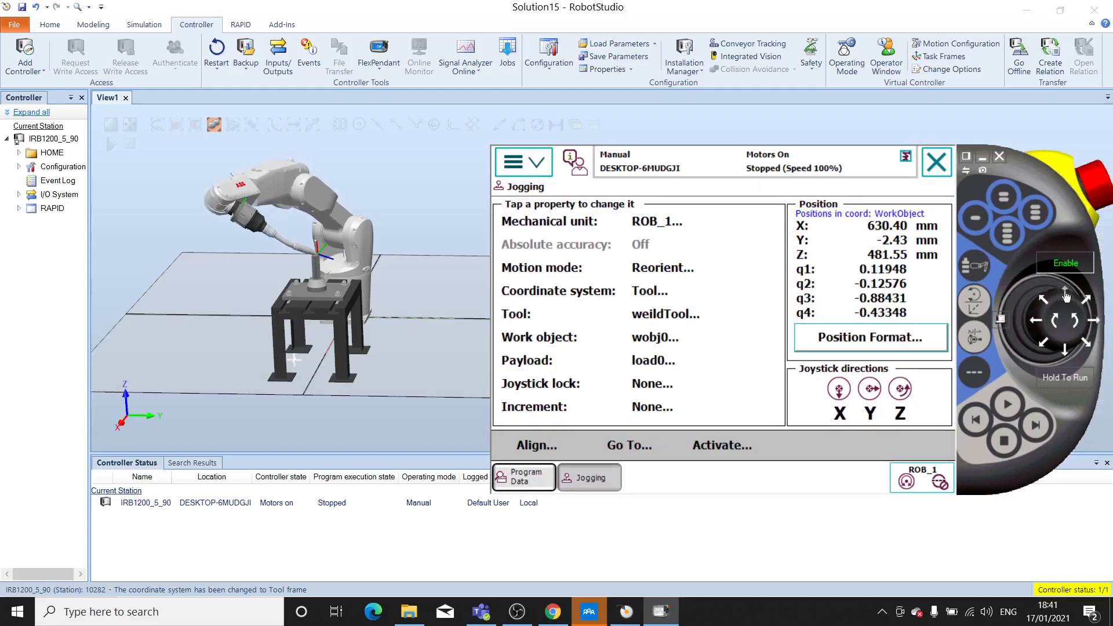
click(1069, 357)
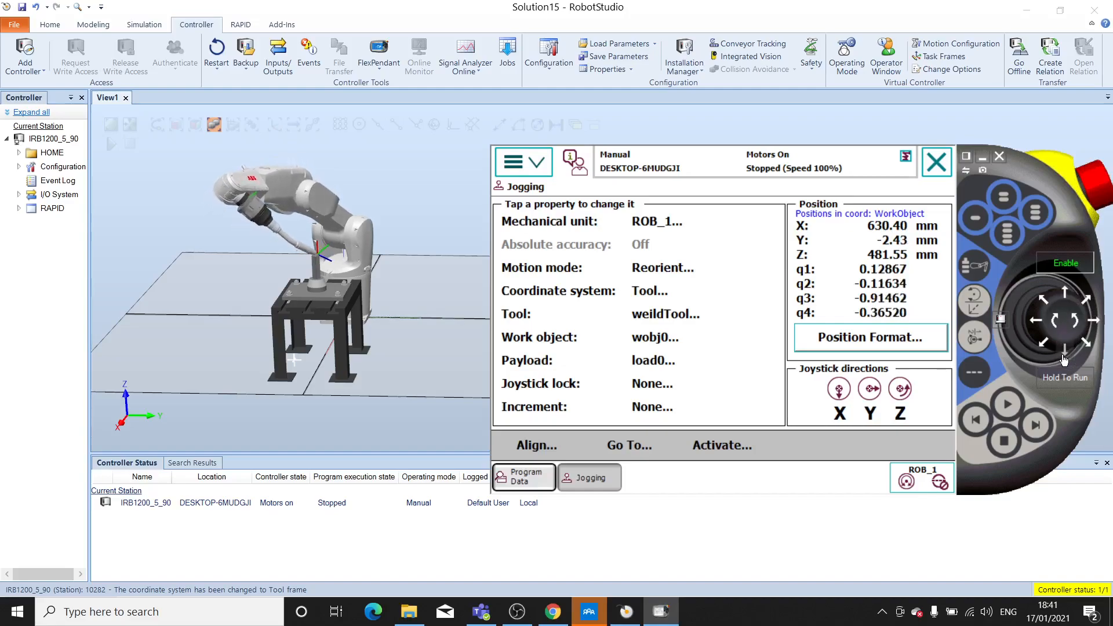
click(903, 445)
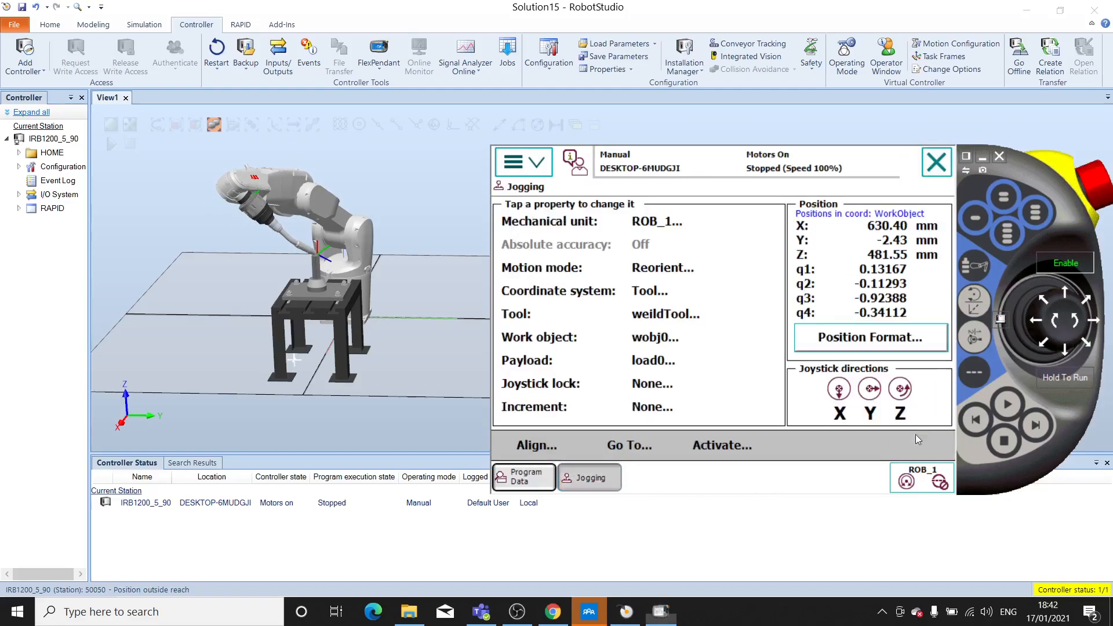
- Reorient the torch about its TCP around the tool's Y and Z axes to bring it more upright over the pin
click(1040, 322)
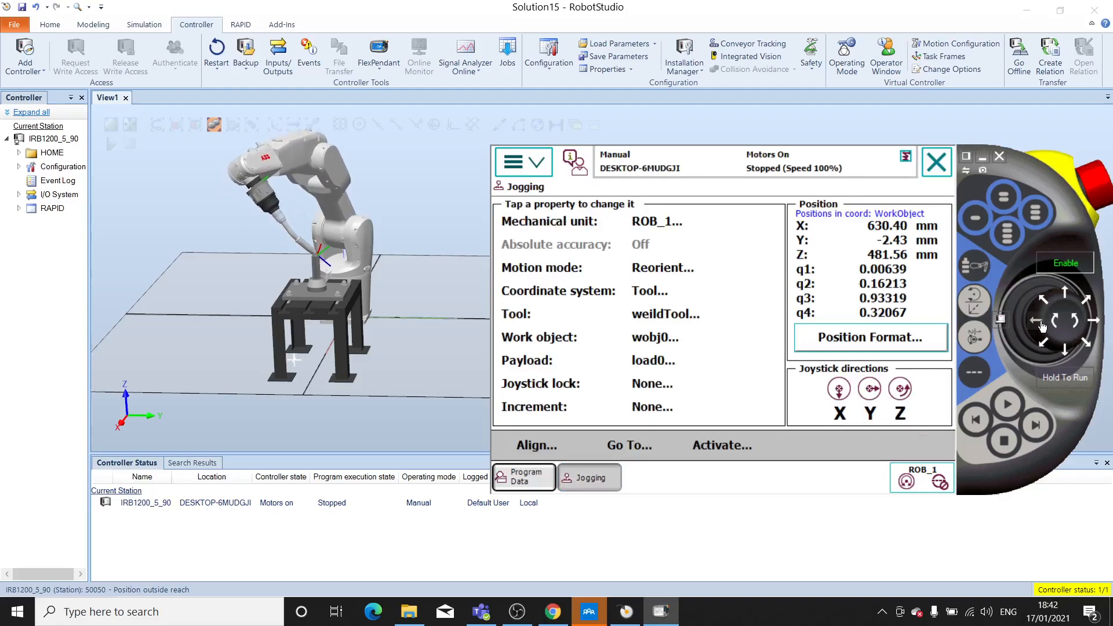
click(1064, 321)
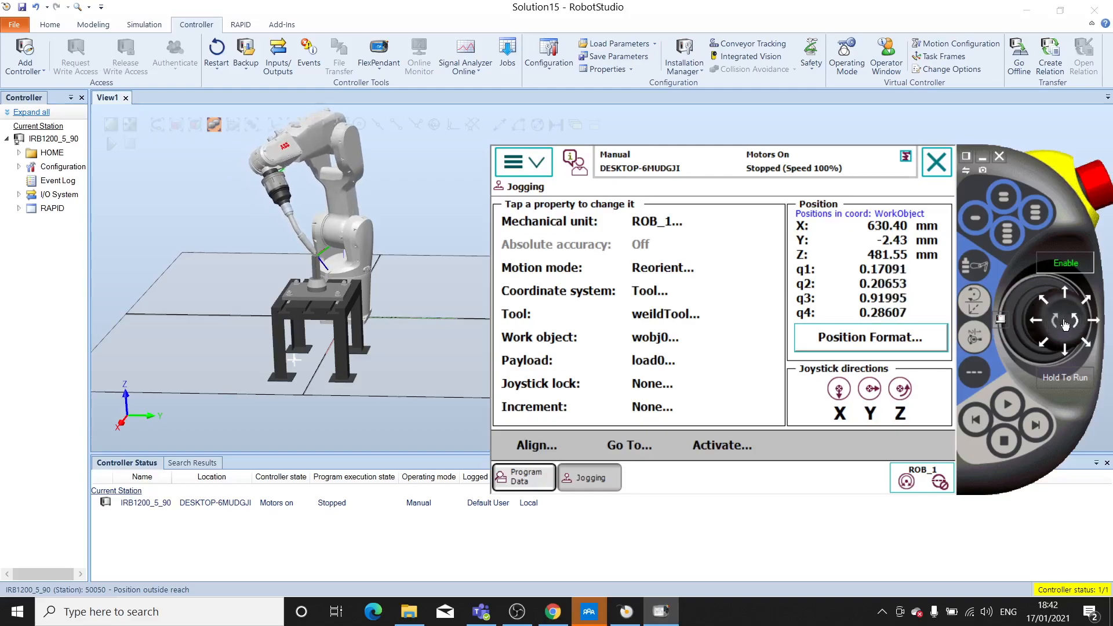
click(1077, 321)
click(1095, 322)
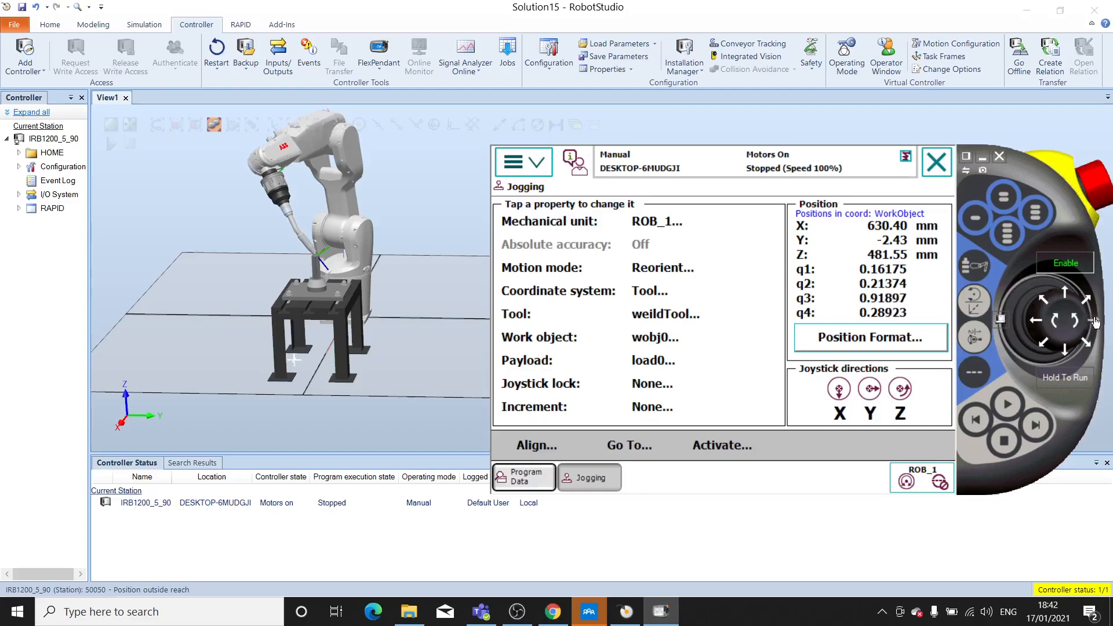
- From the opposite side of the robot, reorient the torch about the pin tip around the tool's Y and X axes
ctrl+shift+drag(360, 340, 367, 315)
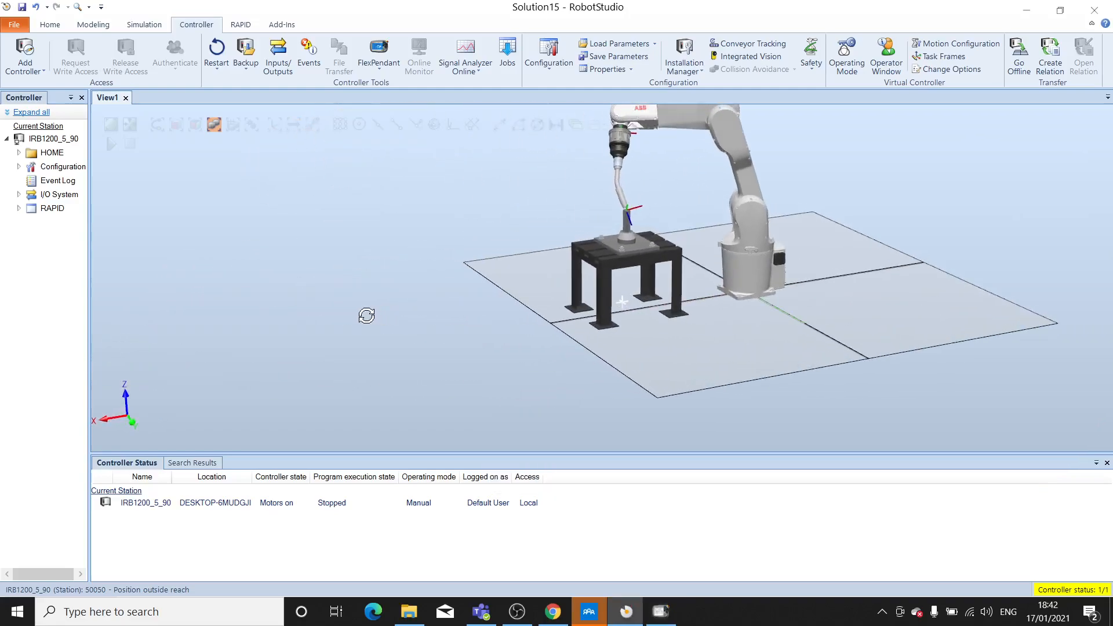
click(661, 612)
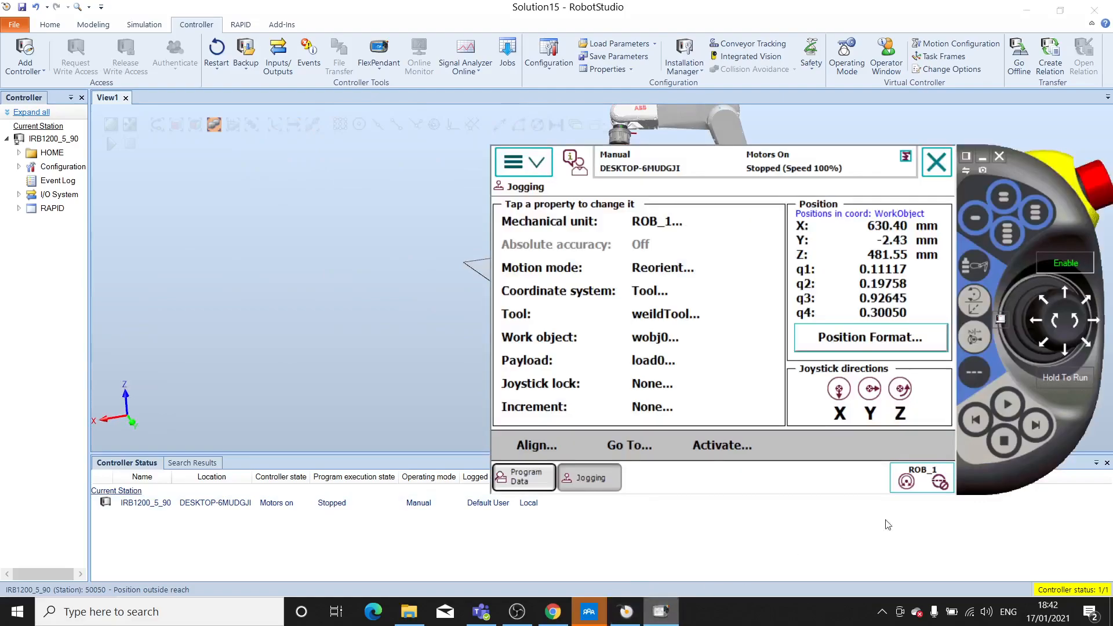
drag(995, 209, 875, 318)
drag(894, 487, 910, 447)
click(877, 478)
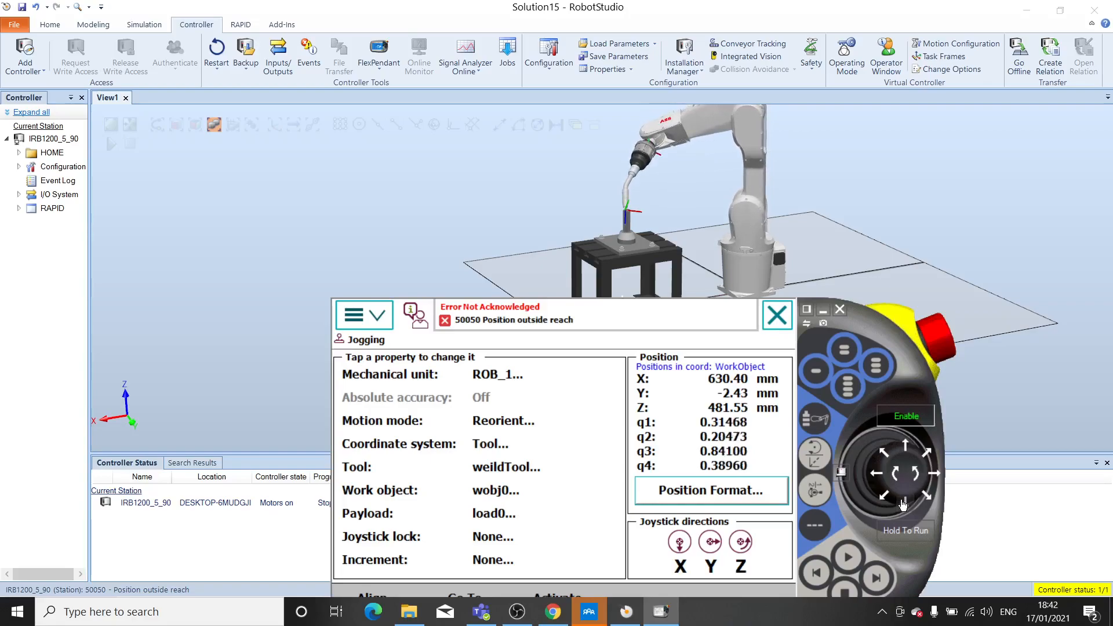
drag(903, 505, 903, 504)
- Acknowledge the out-of-reach error and reorient the torch around the tool's Y and X axes to tilt it back over the pin
drag(842, 329, 953, 304)
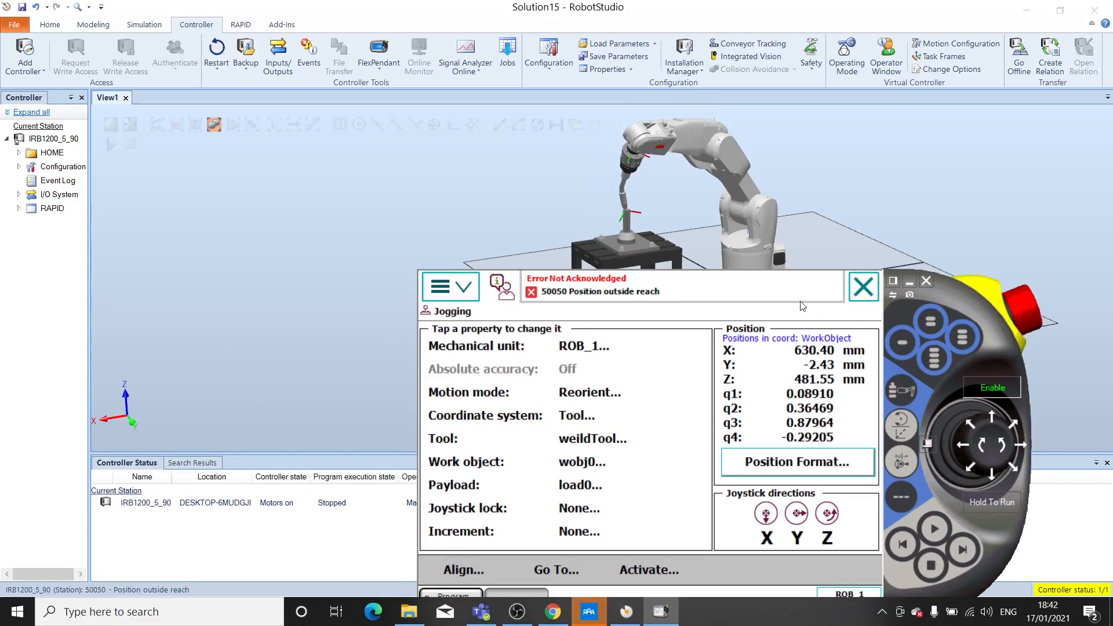
click(806, 297)
click(829, 570)
drag(959, 291, 933, 272)
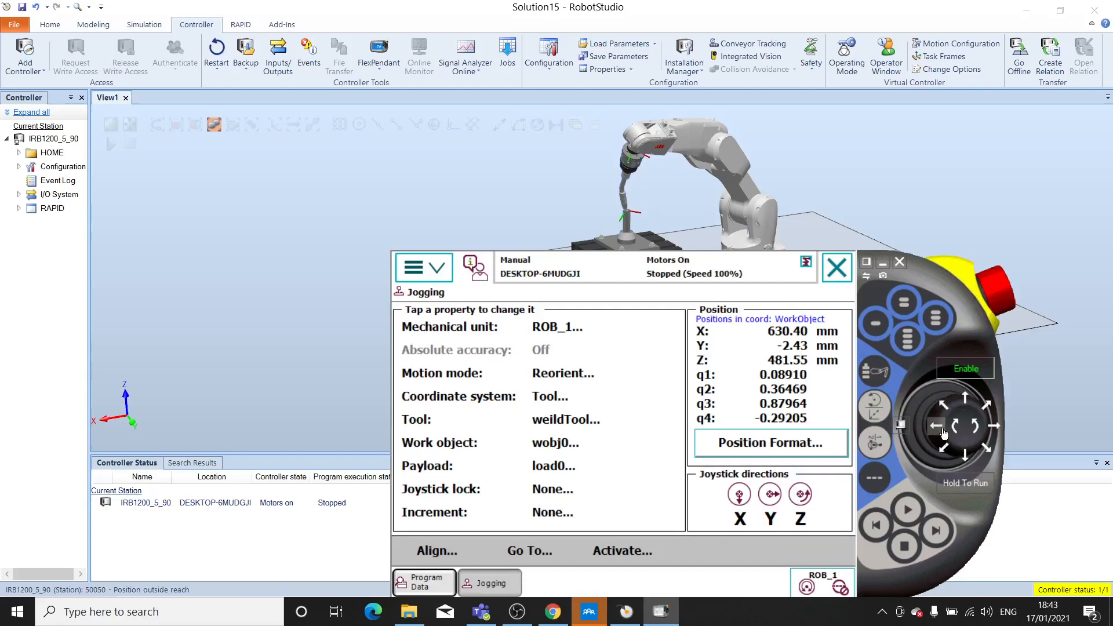
drag(943, 434, 971, 401)
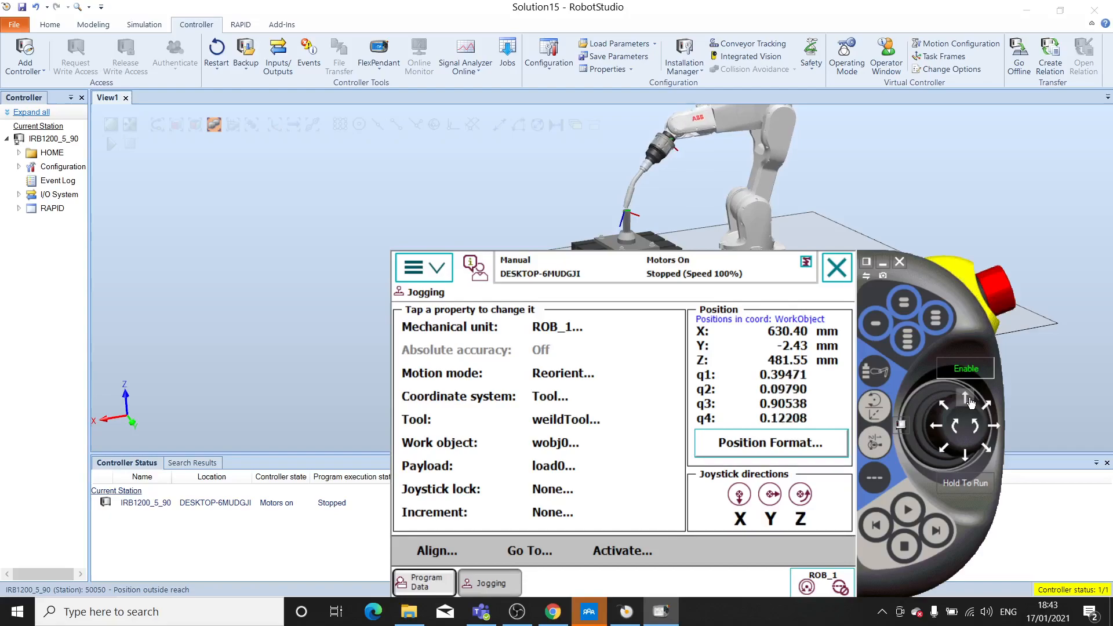